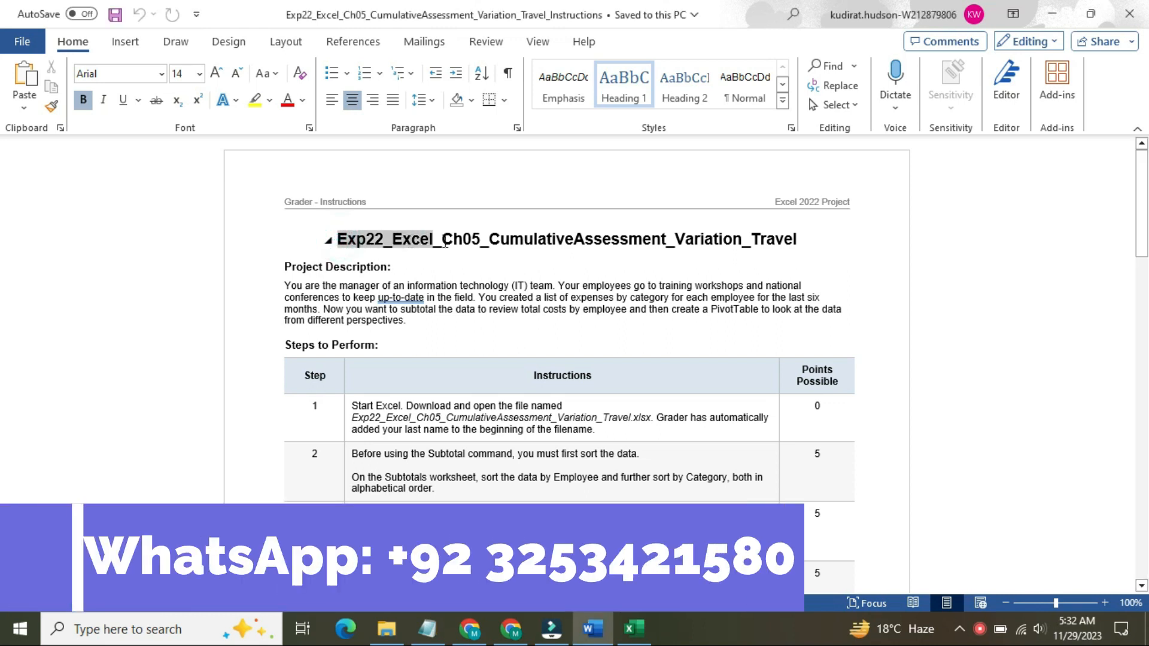
Highlight the instruction document's title in yellow and glance at the matching Excel workbook before returning to Word
left_click_drag(495, 242, 788, 250)
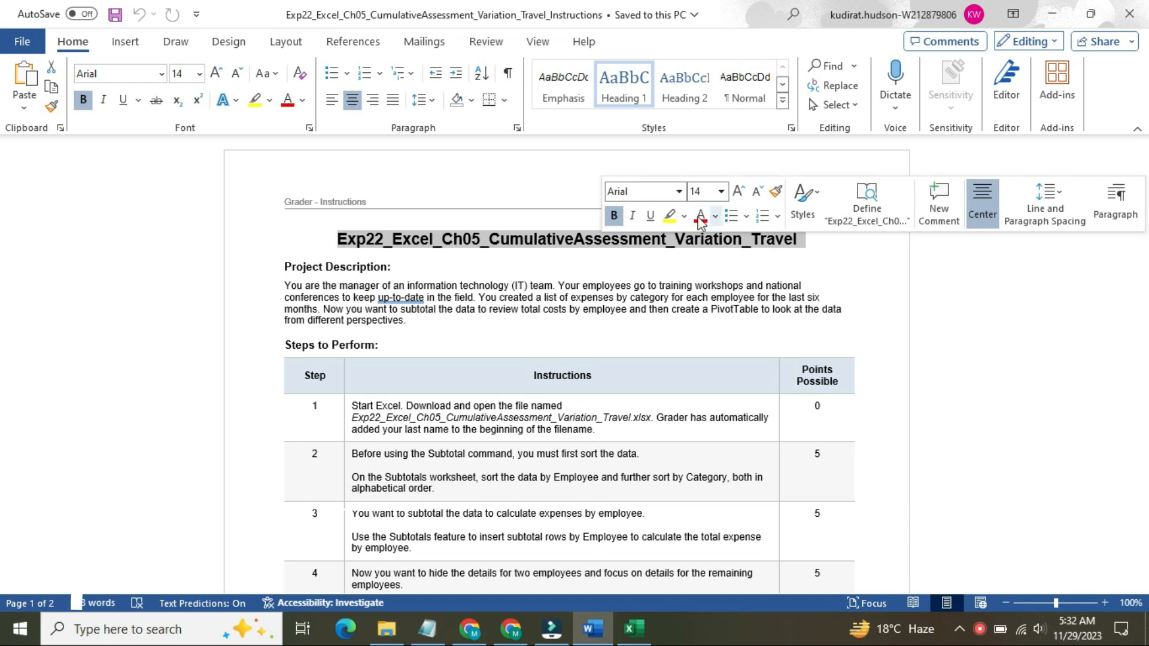
left_click(668, 216)
left_click(336, 239)
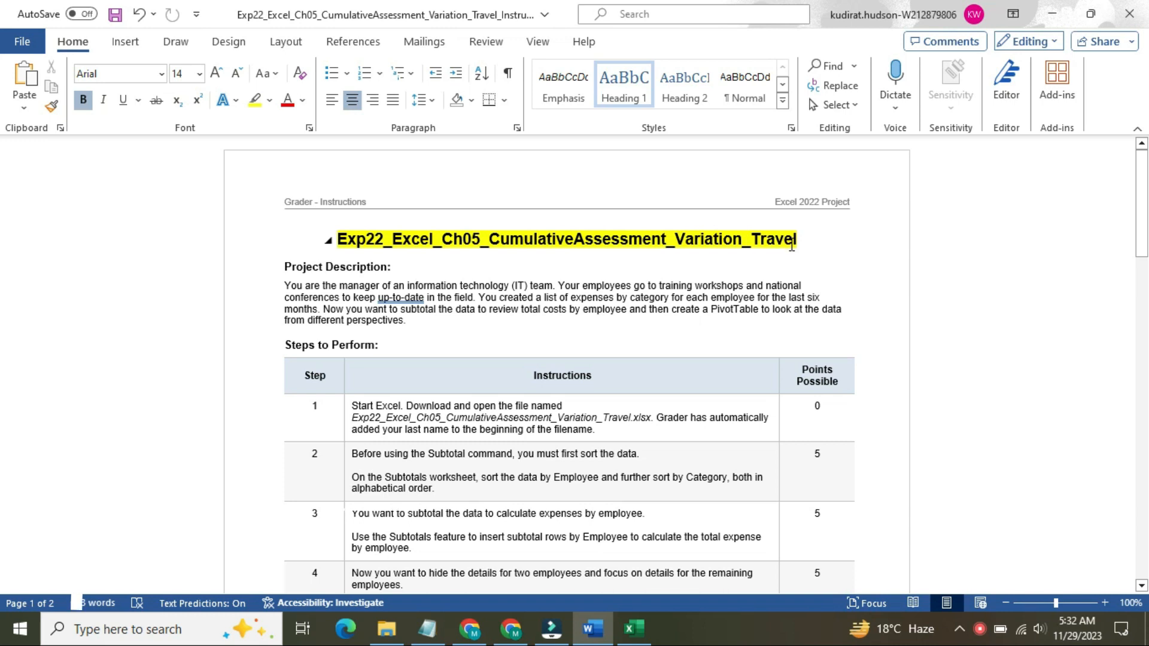
left_click(643, 638)
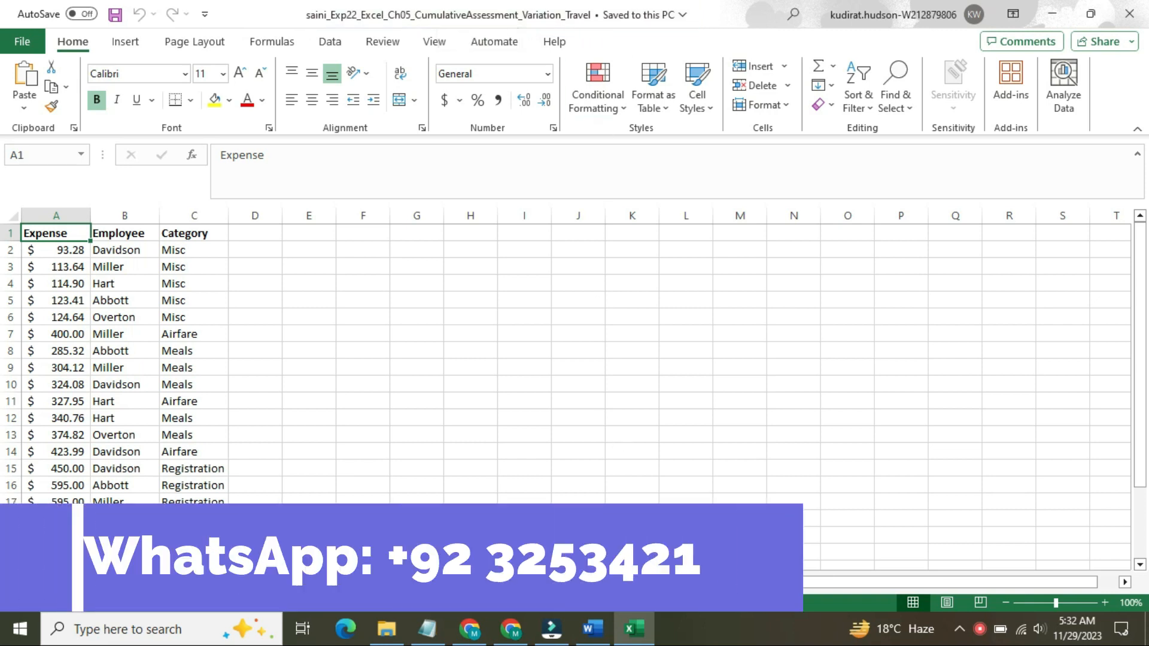
left_click(592, 628)
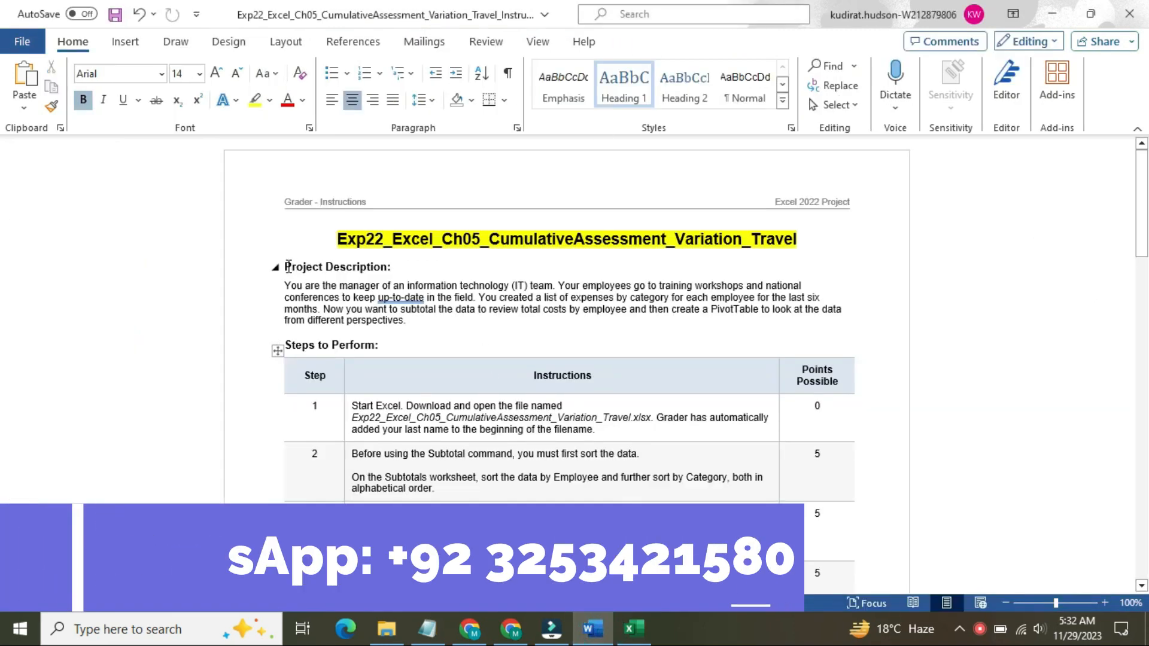
Highlight the Project Description heading and its paragraph in yellow
left_click_drag(283, 264, 381, 323)
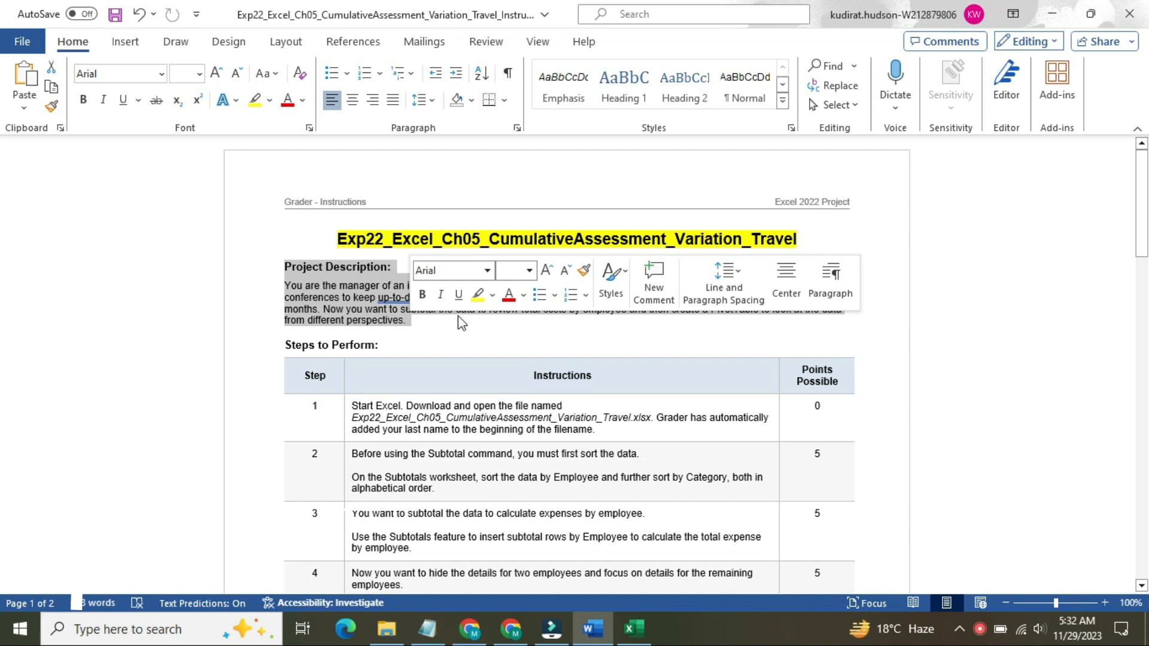
left_click(477, 295)
left_click(298, 266)
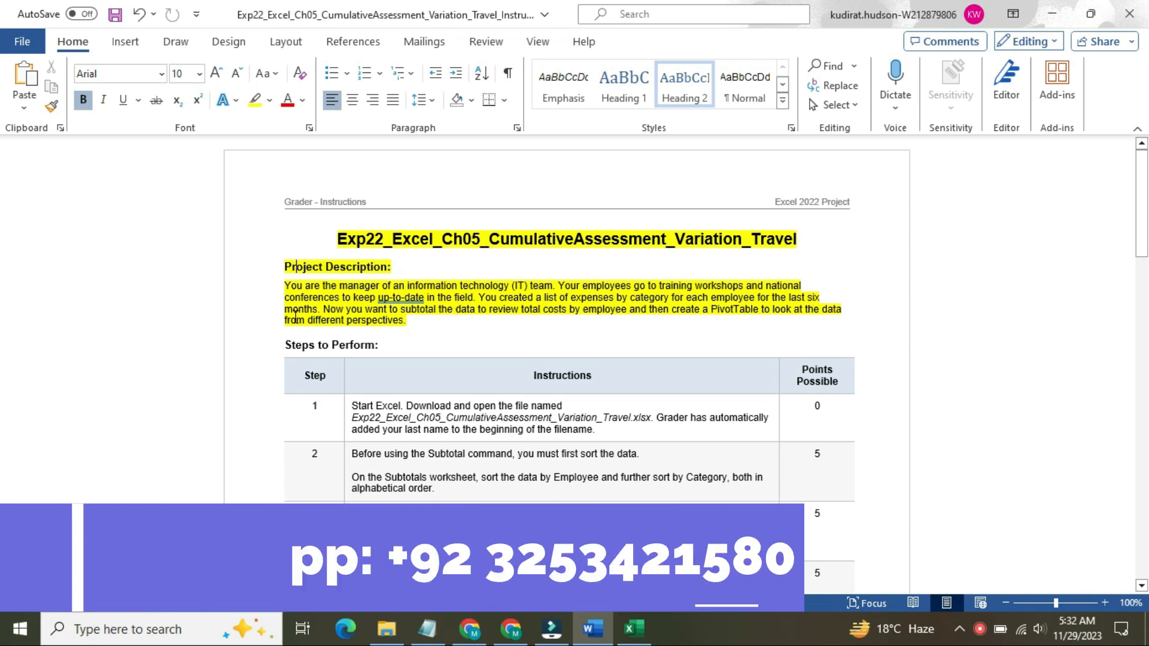
Remove the highlighting from the document title and the Project Description section
left_click_drag(421, 320, 374, 216)
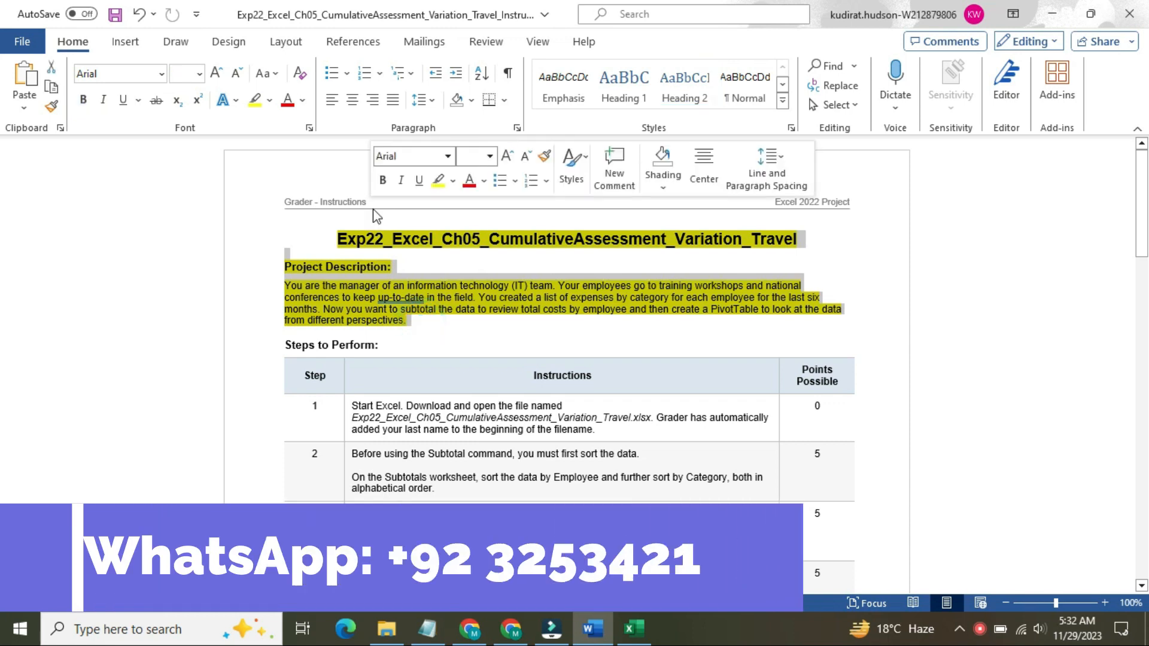
left_click(455, 183)
left_click(466, 316)
left_click(586, 330)
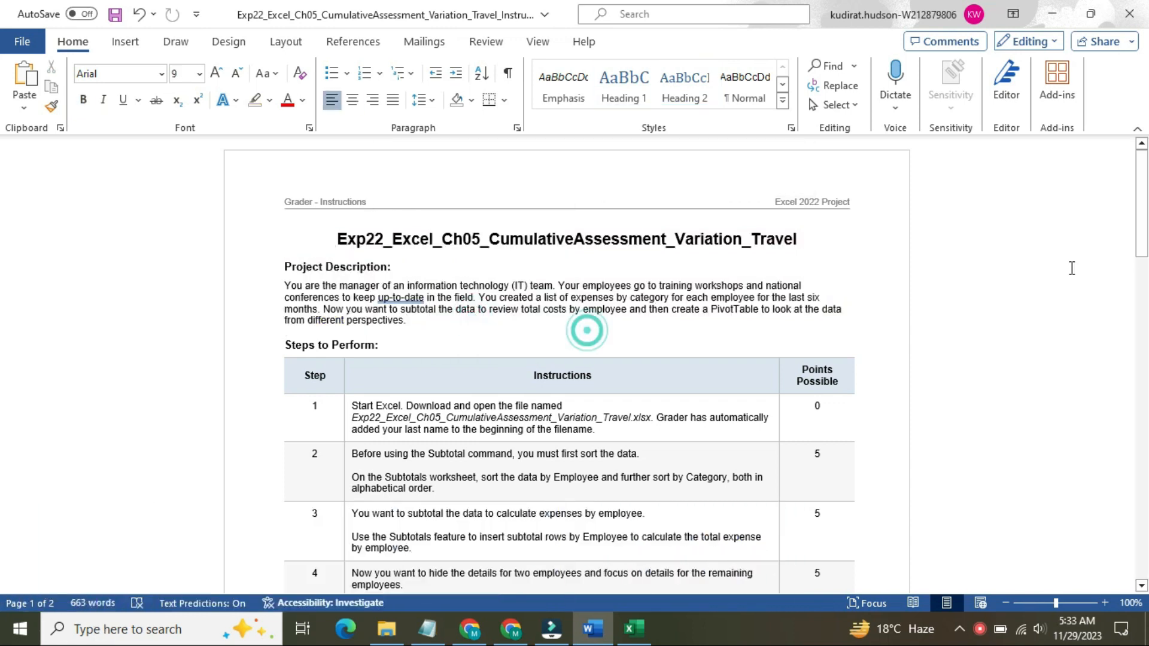
Enlarge the step 1 instruction text in the table to 16 pt and highlight it in yellow
left_click_drag(1147, 207, 1146, 255)
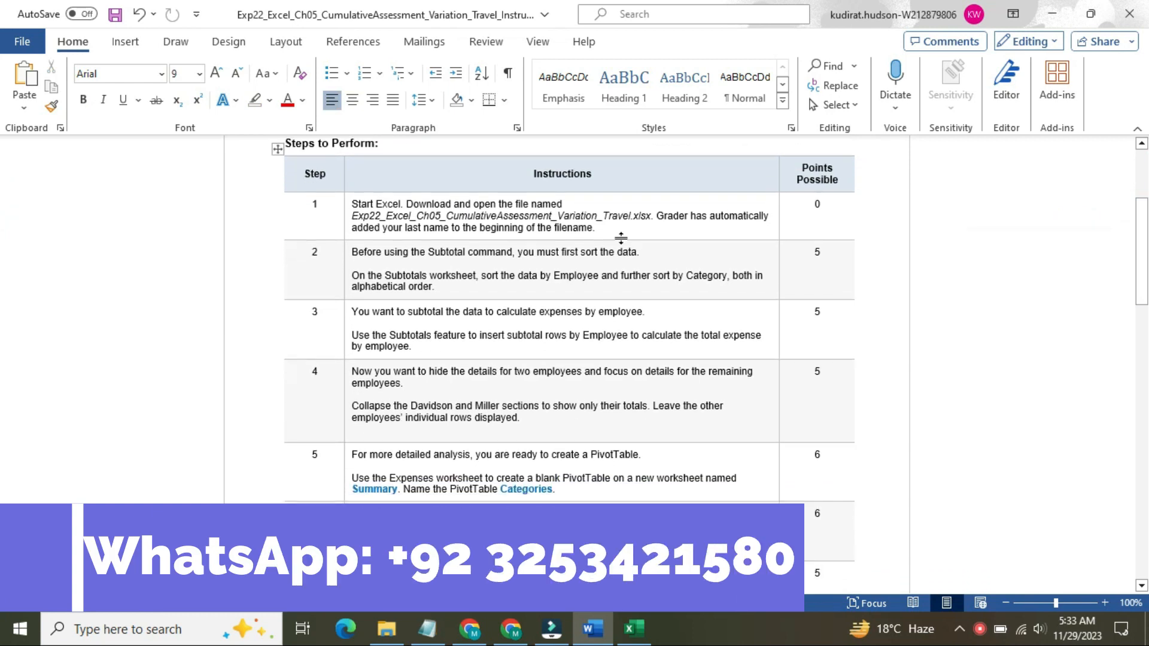
left_click(344, 228)
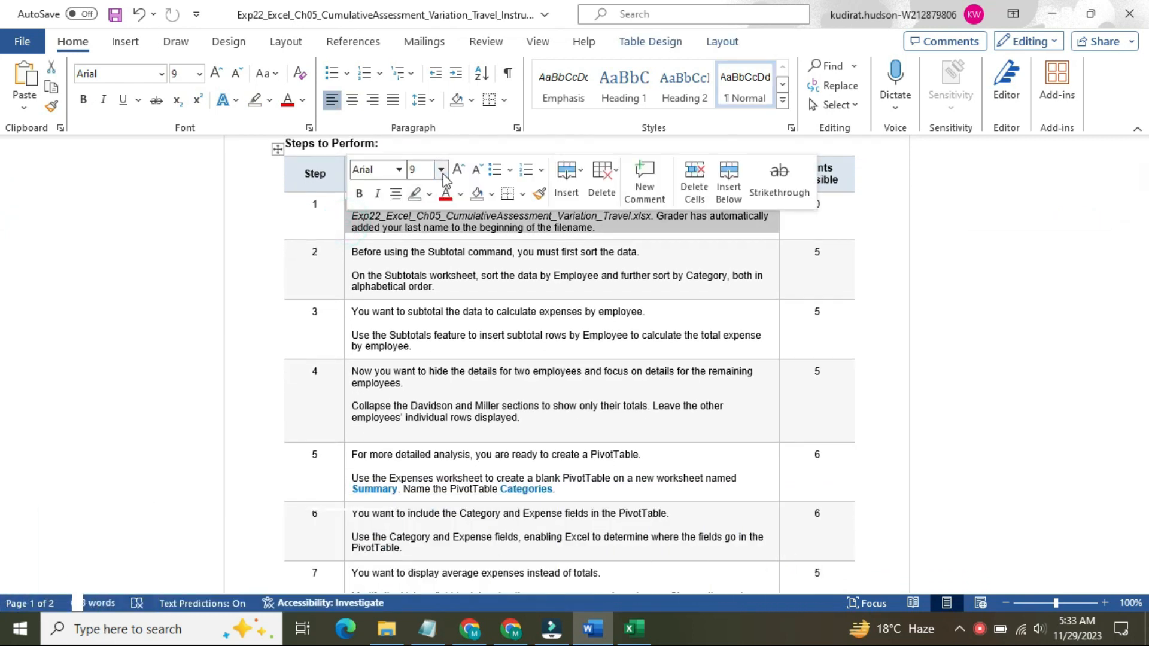
left_click(442, 171)
left_click(425, 302)
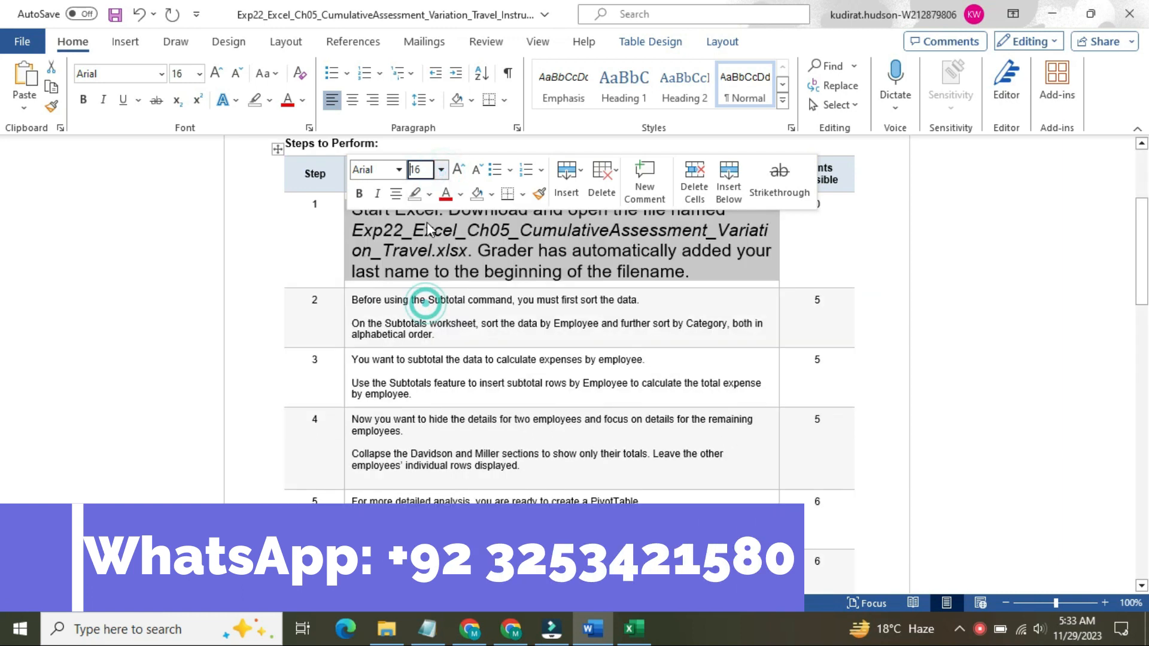
left_click(429, 194)
left_click(423, 255)
left_click(385, 250)
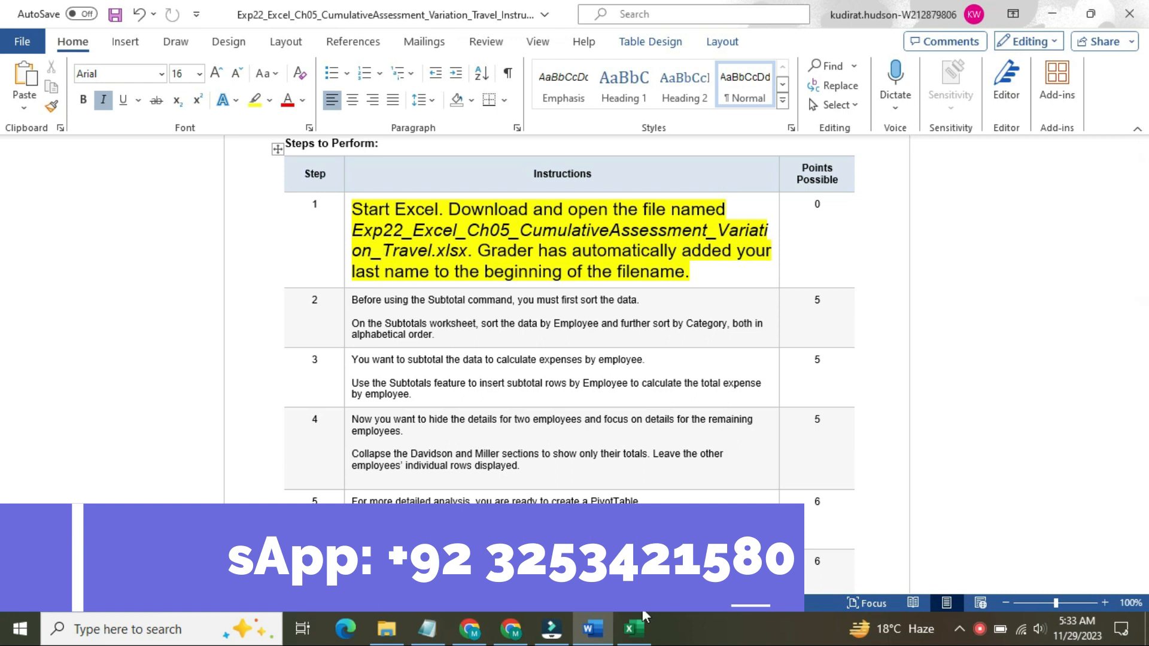
Switch to the Excel workbook to view the expense data on the Subtotals sheet and return to the Word instructions
left_click(634, 628)
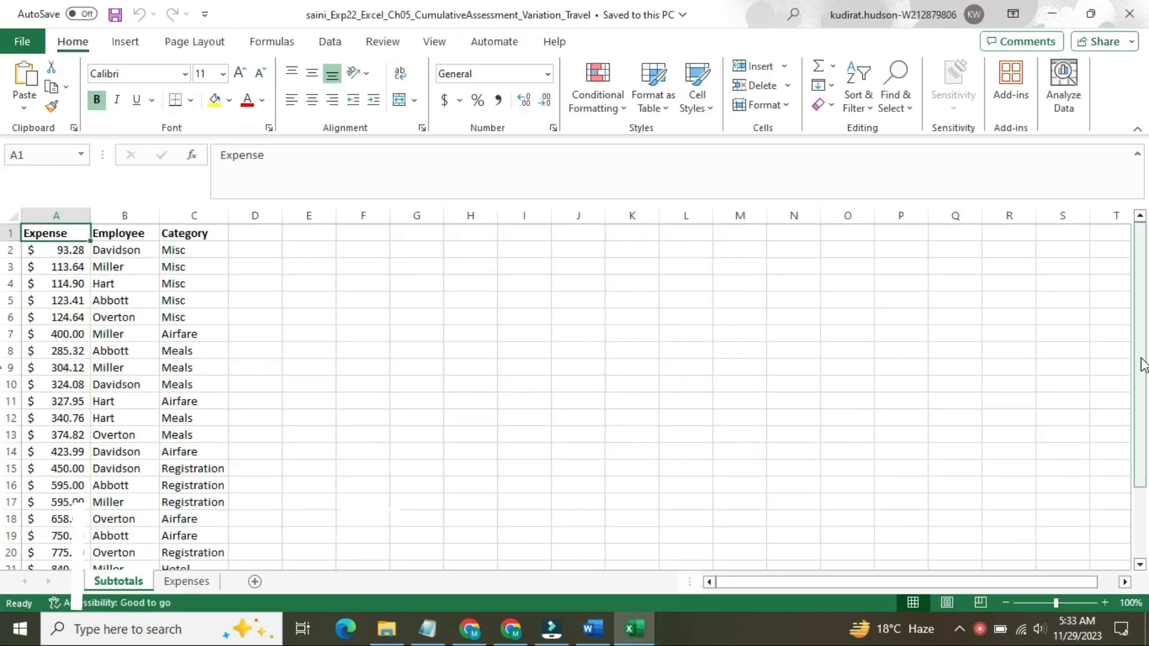
mouse_move(1142, 335)
left_mouse_down()
mouse_move(1144, 372)
mouse_move(1145, 344)
left_mouse_up()
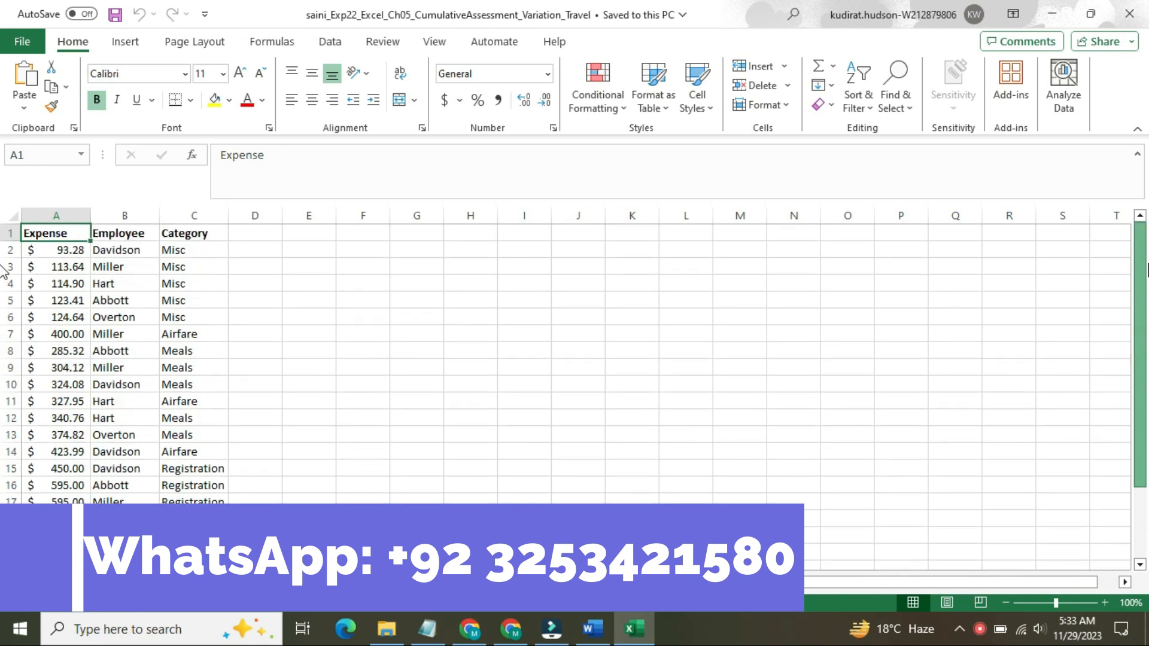
left_click(603, 635)
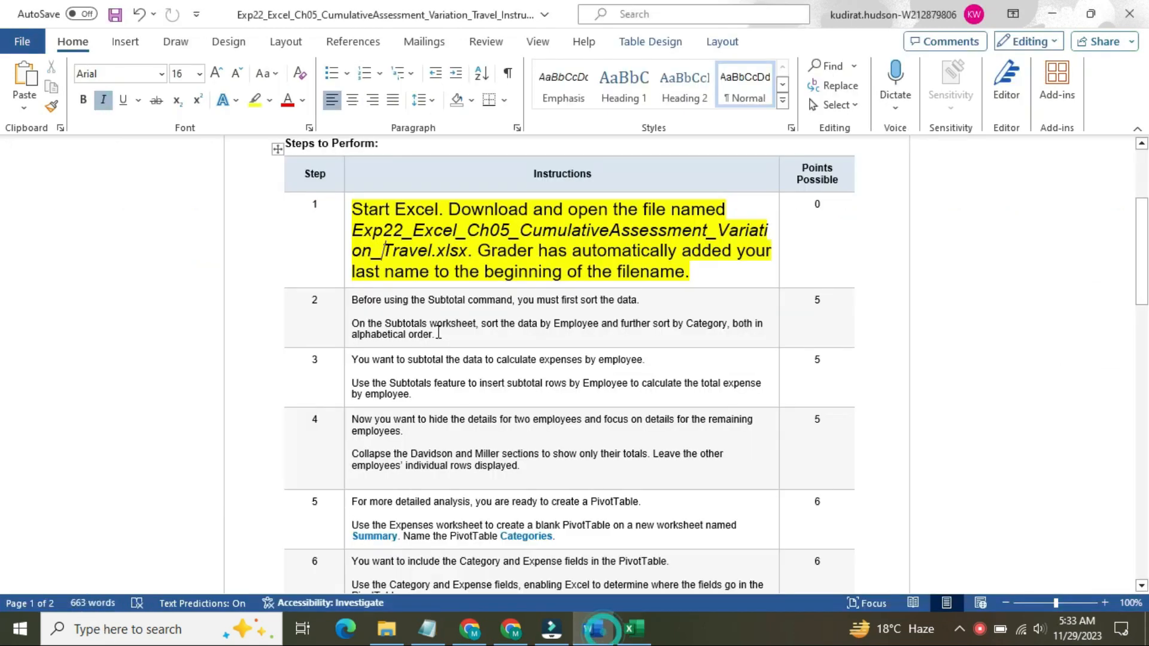
Reset the step 1 instruction text to 9 pt and remove its highlighting
left_click(344, 216)
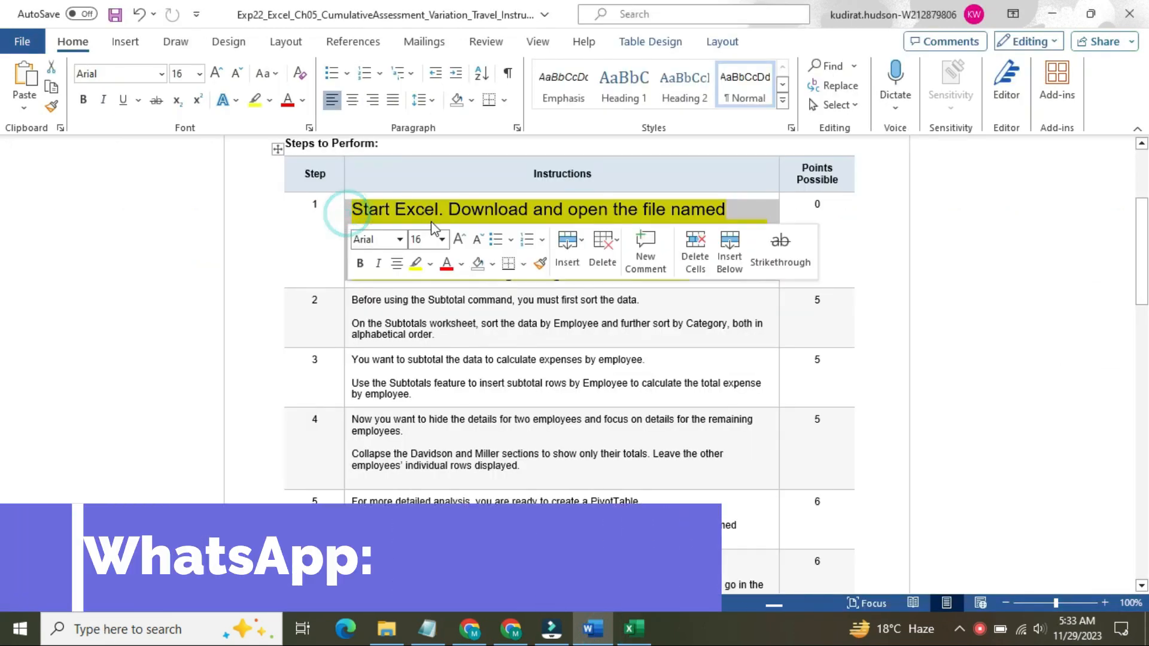
left_click(443, 239)
left_click(426, 280)
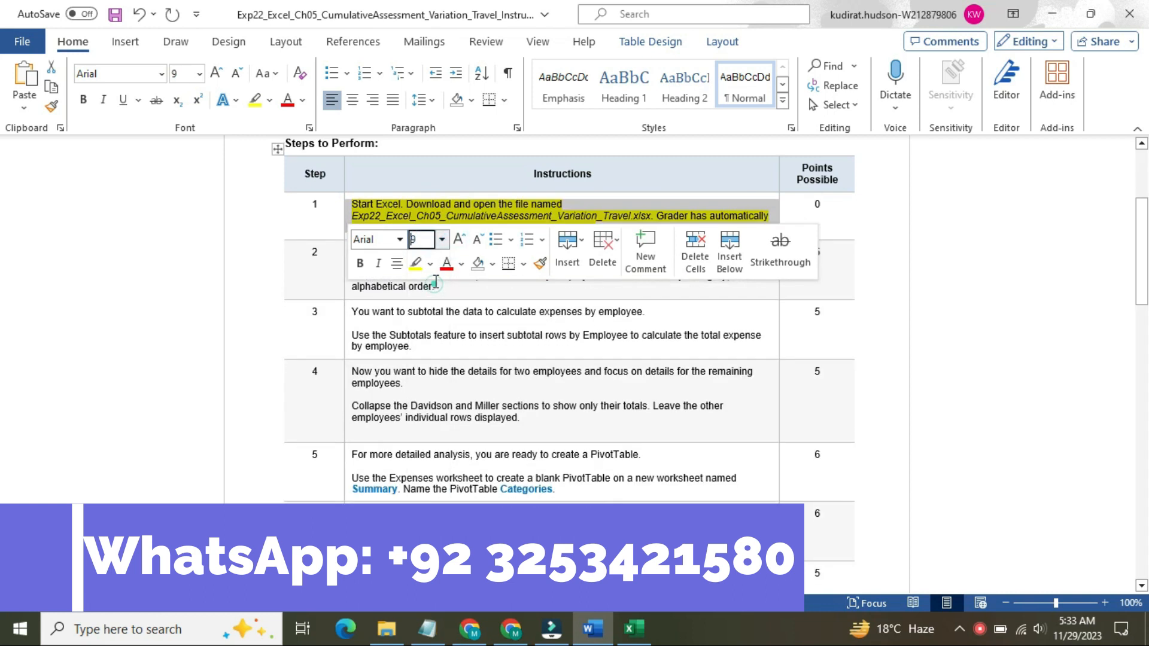
left_click(431, 263)
left_click(448, 402)
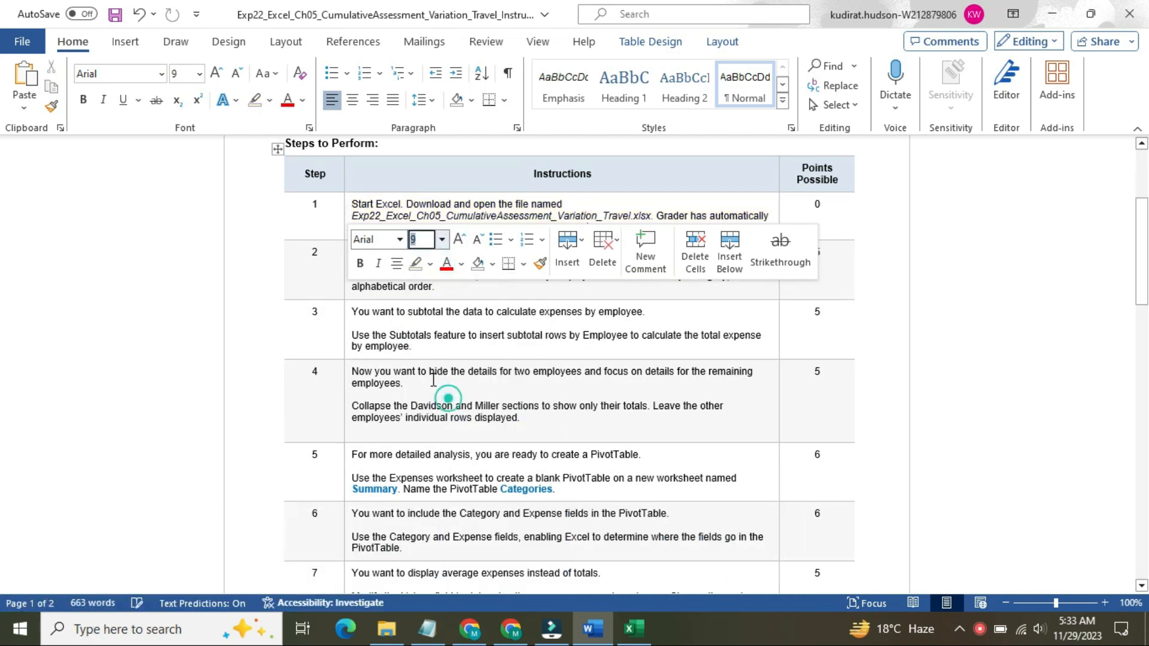
left_click(398, 349)
Enlarge the step 2 instruction text to 16 pt and highlight it in yellow
left_click(346, 270)
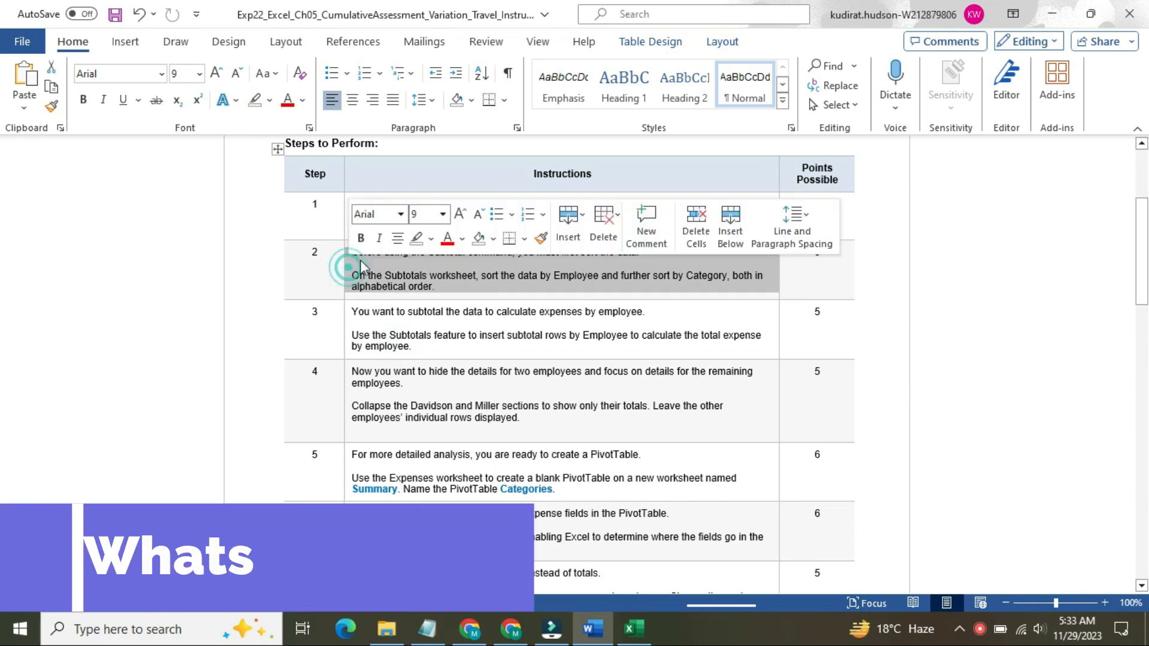
left_click(442, 216)
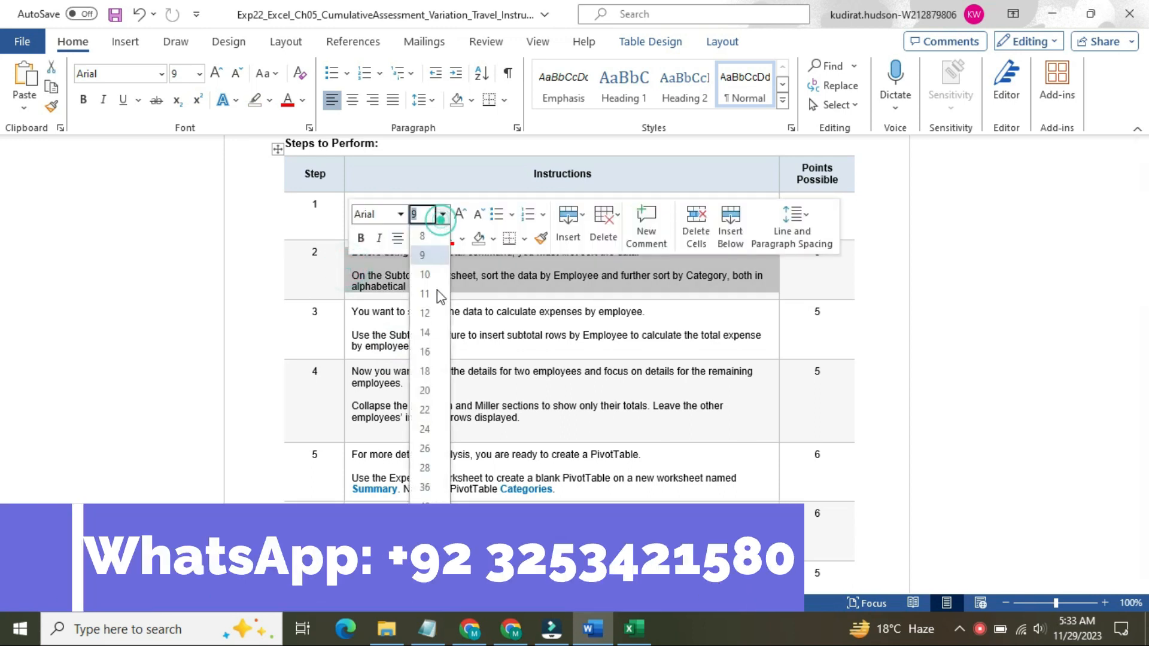
left_click(432, 346)
left_click(430, 238)
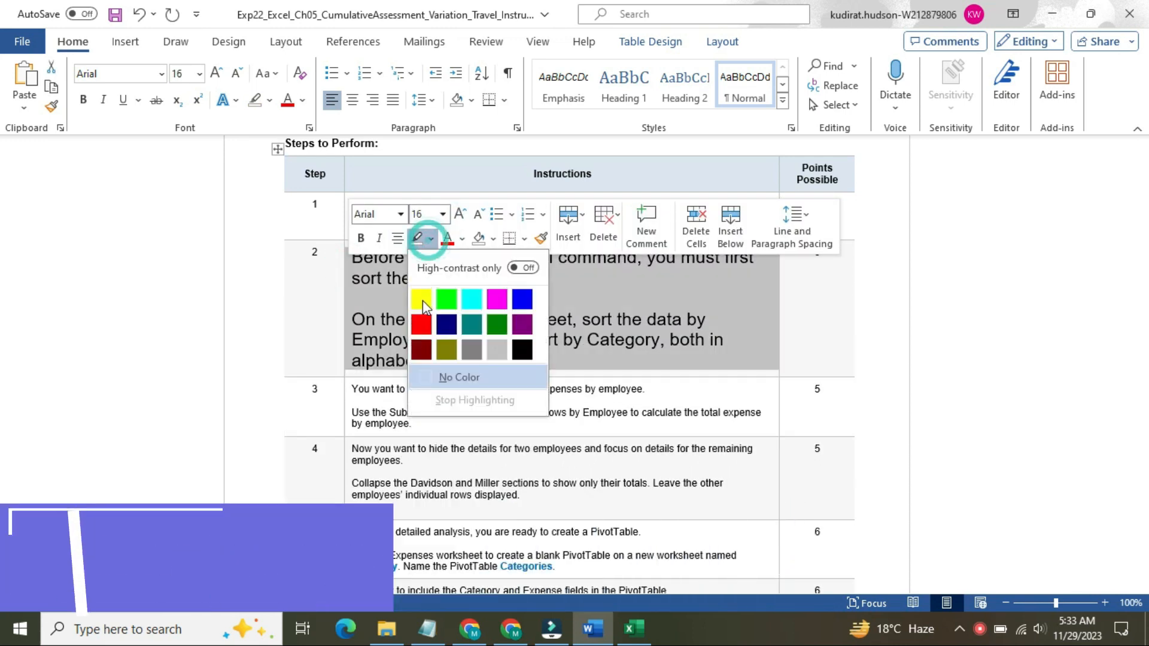
left_click(425, 302)
left_click(402, 293)
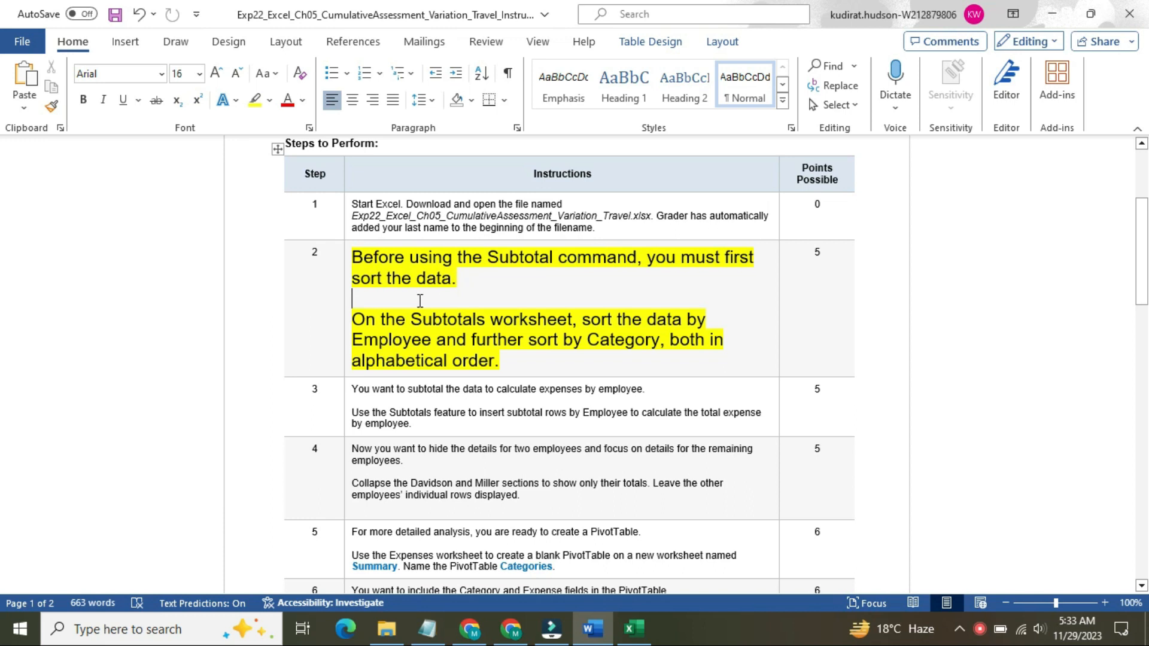
Change the highlight of step 2's second paragraph, about sorting the Subtotals worksheet, to turquoise
triple_click(359, 320)
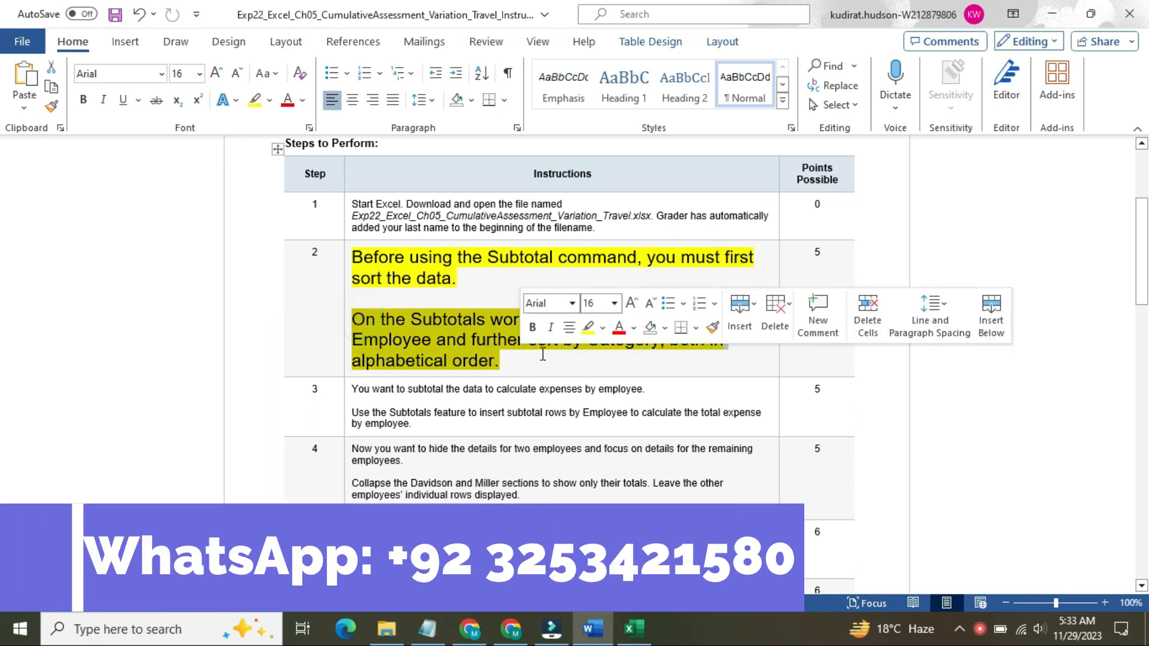
left_click(602, 329)
left_click(638, 386)
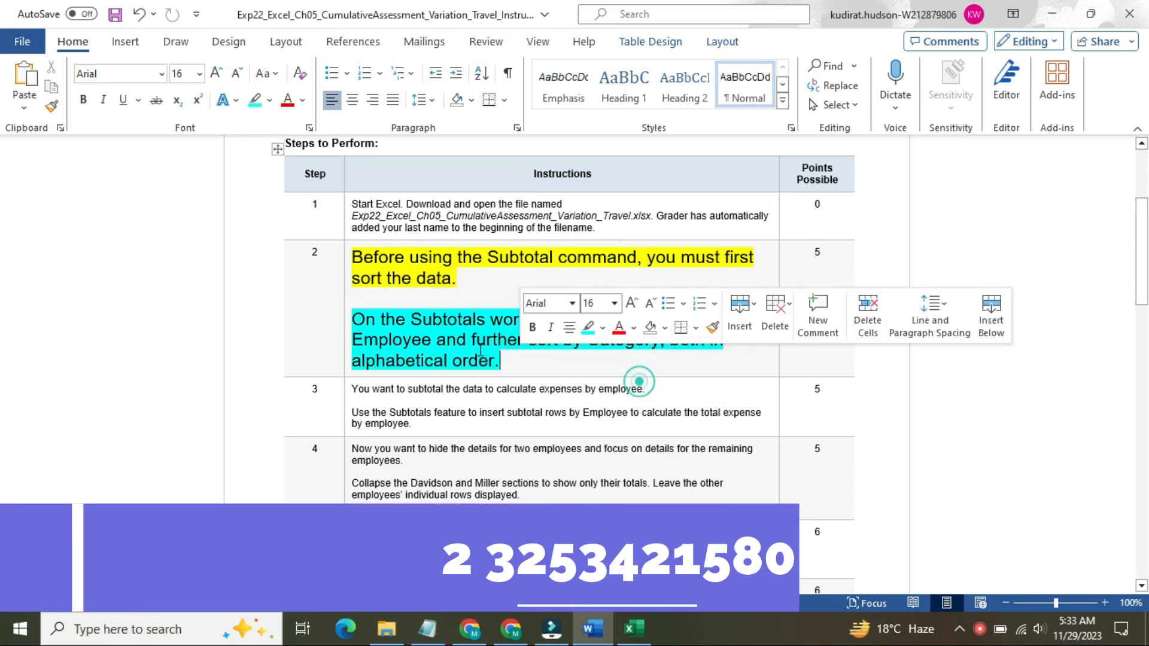
Read step 2's sorting instruction in Word and check it against the Subtotals worksheet in Excel
left_click_drag(358, 318, 565, 321)
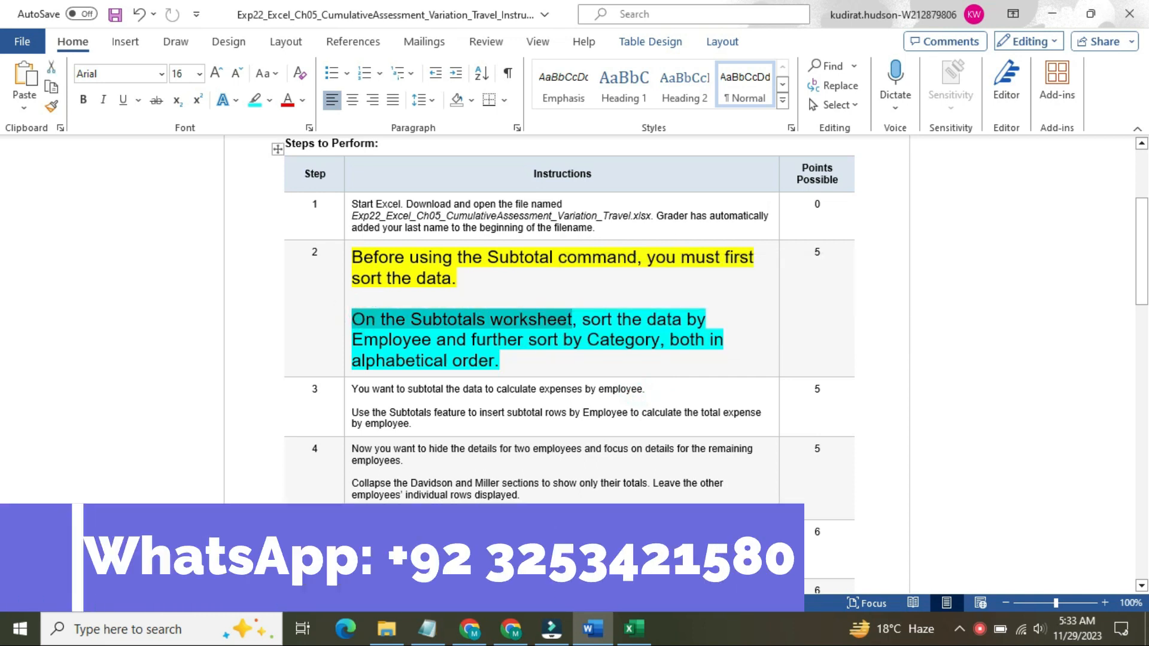
left_click(635, 628)
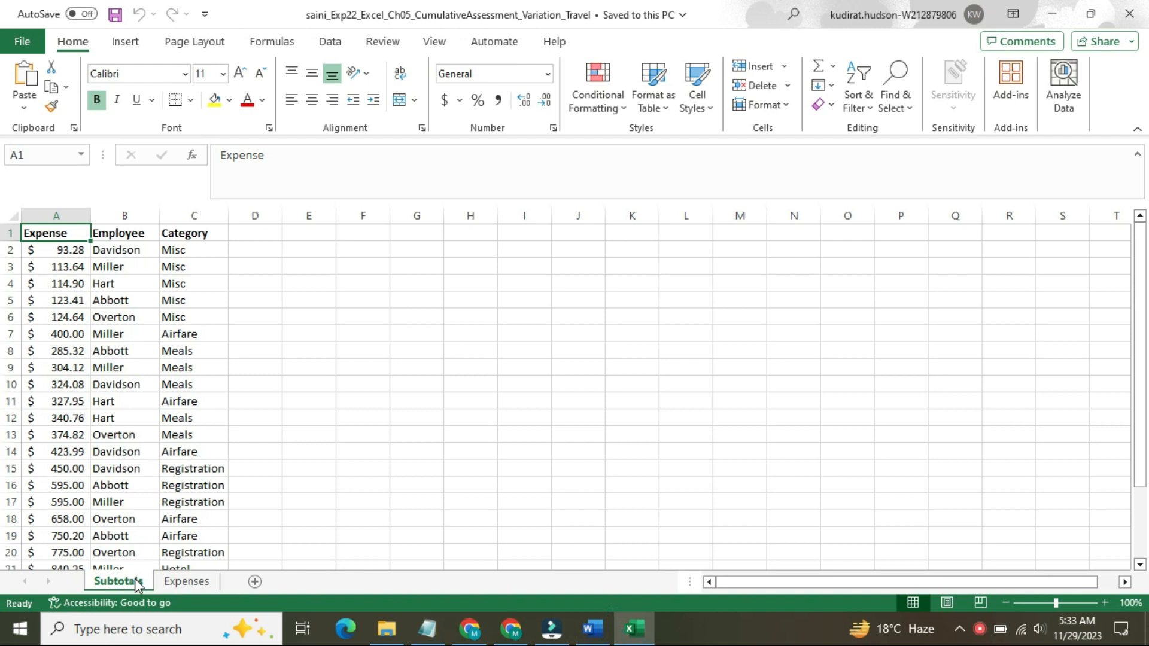
left_click(602, 625)
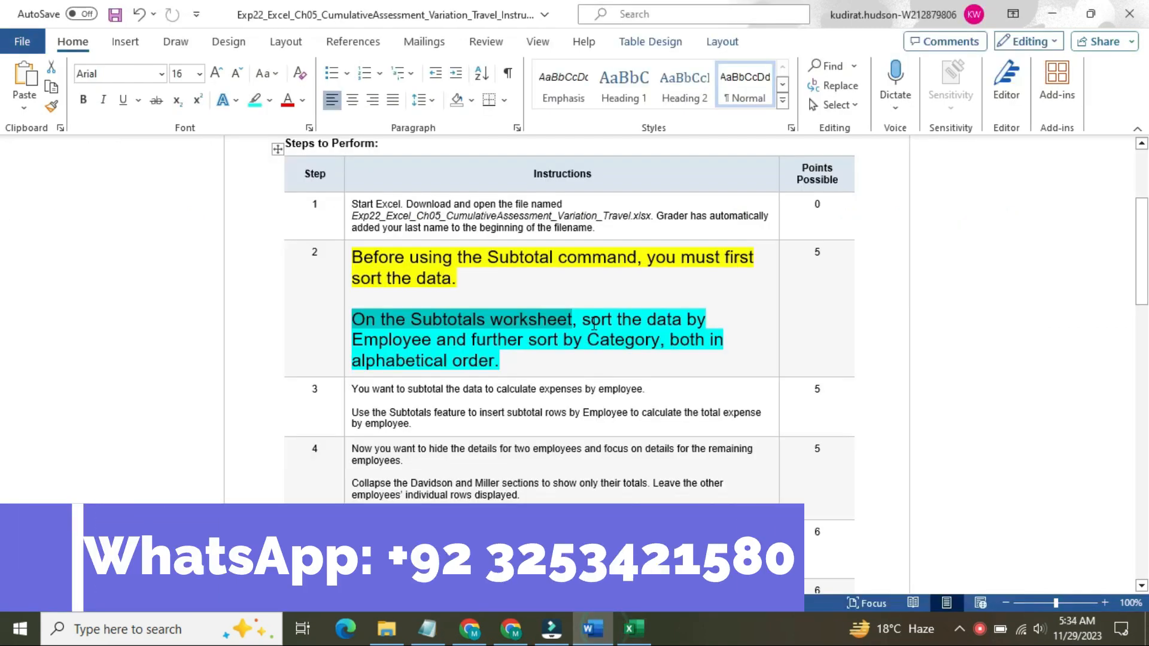
left_click_drag(584, 321, 559, 366)
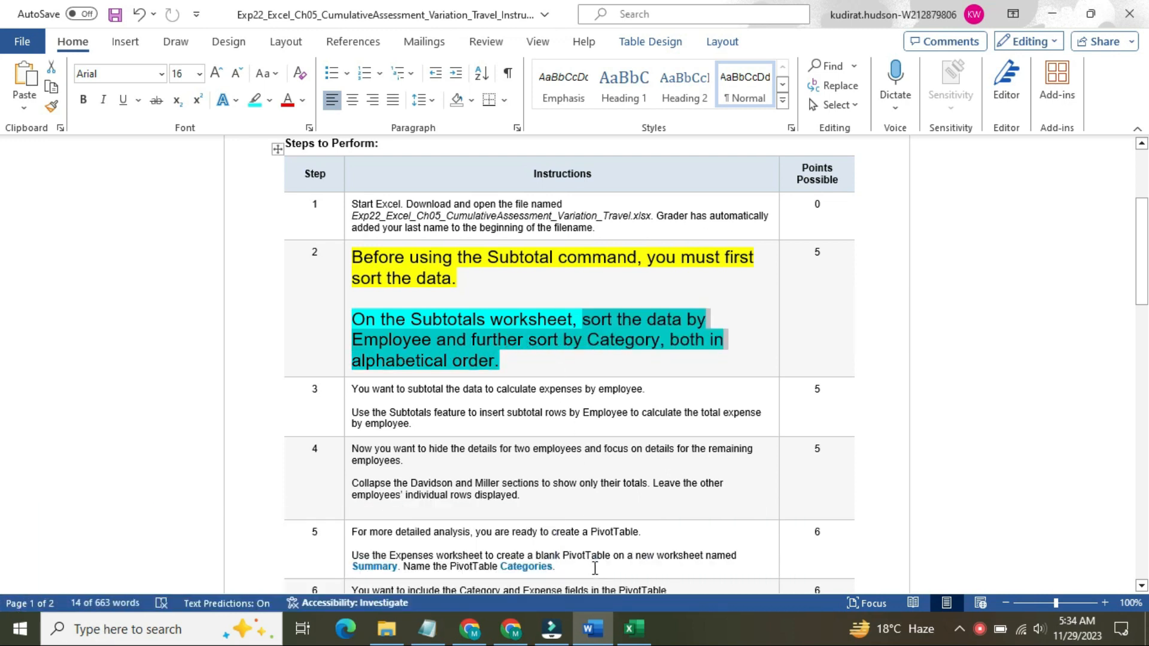
Start a custom sort of the Subtotals worksheet data in Excel with Employee as the first sort level, A to Z
left_click(625, 629)
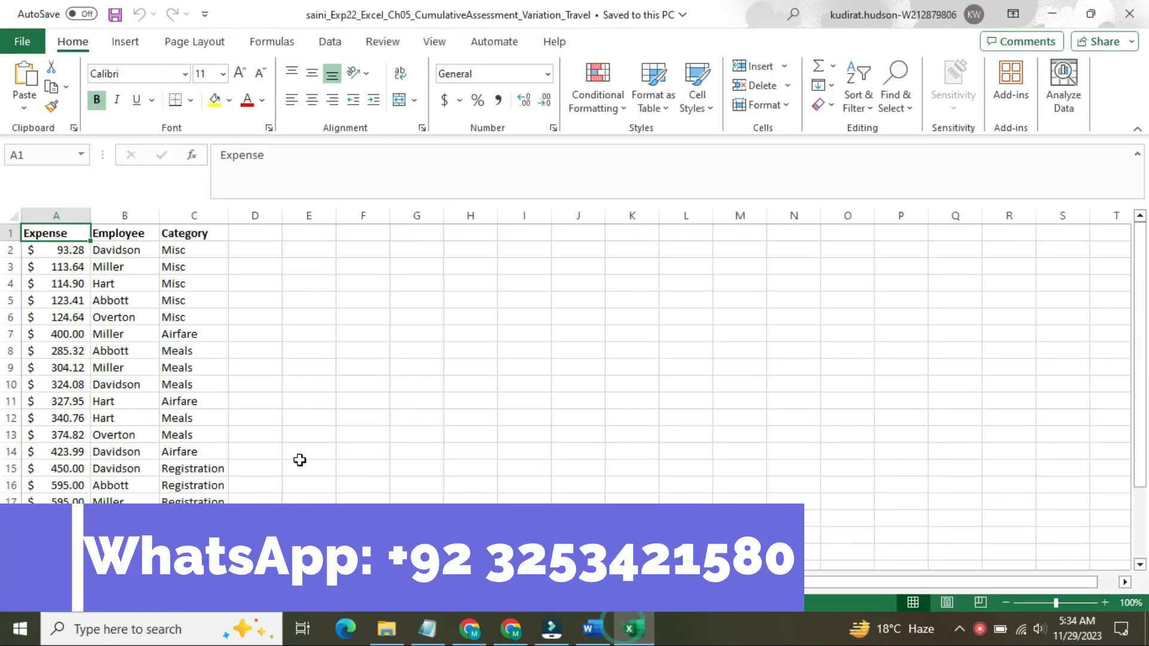
left_click(153, 414)
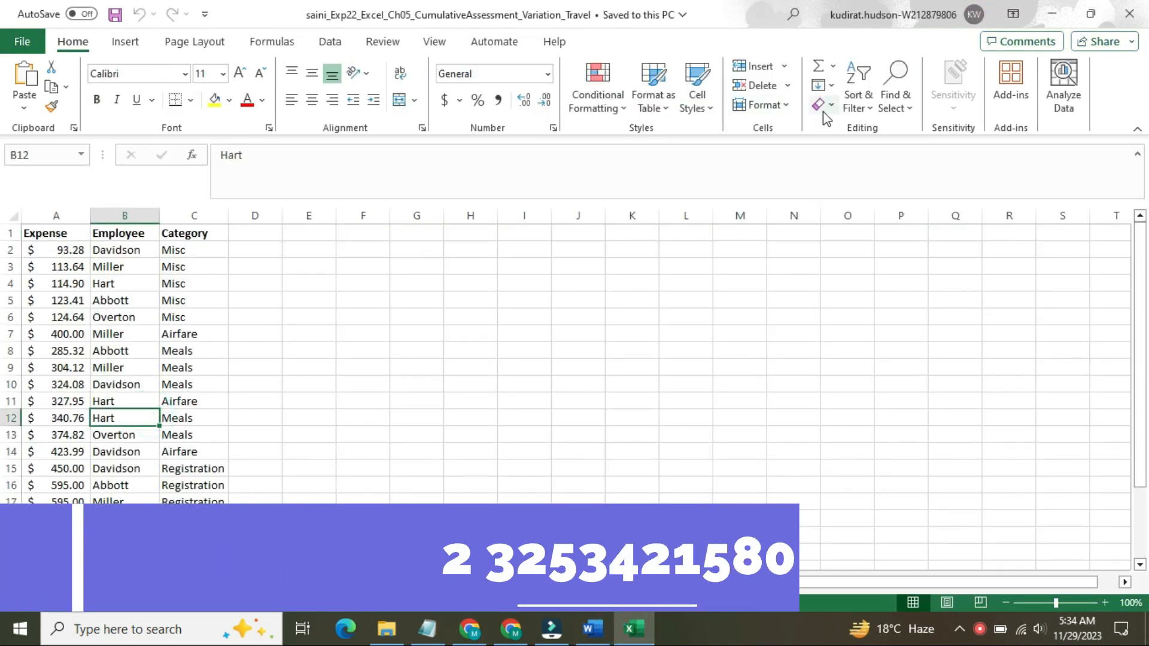
left_click(858, 99)
left_click(884, 183)
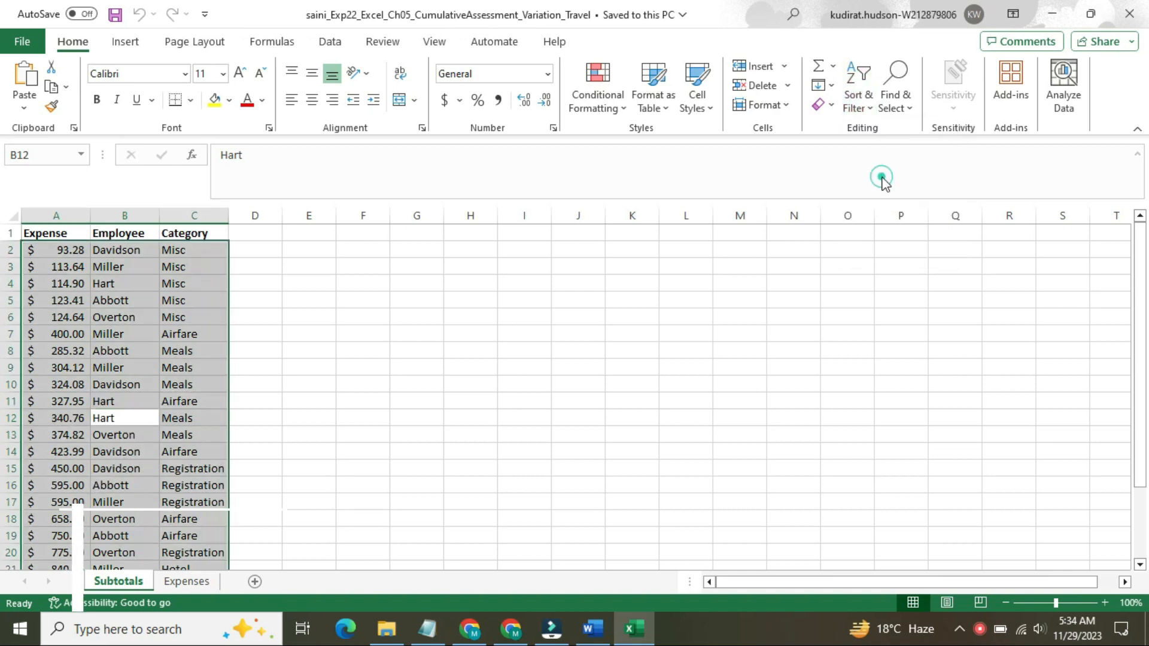
left_click(589, 639)
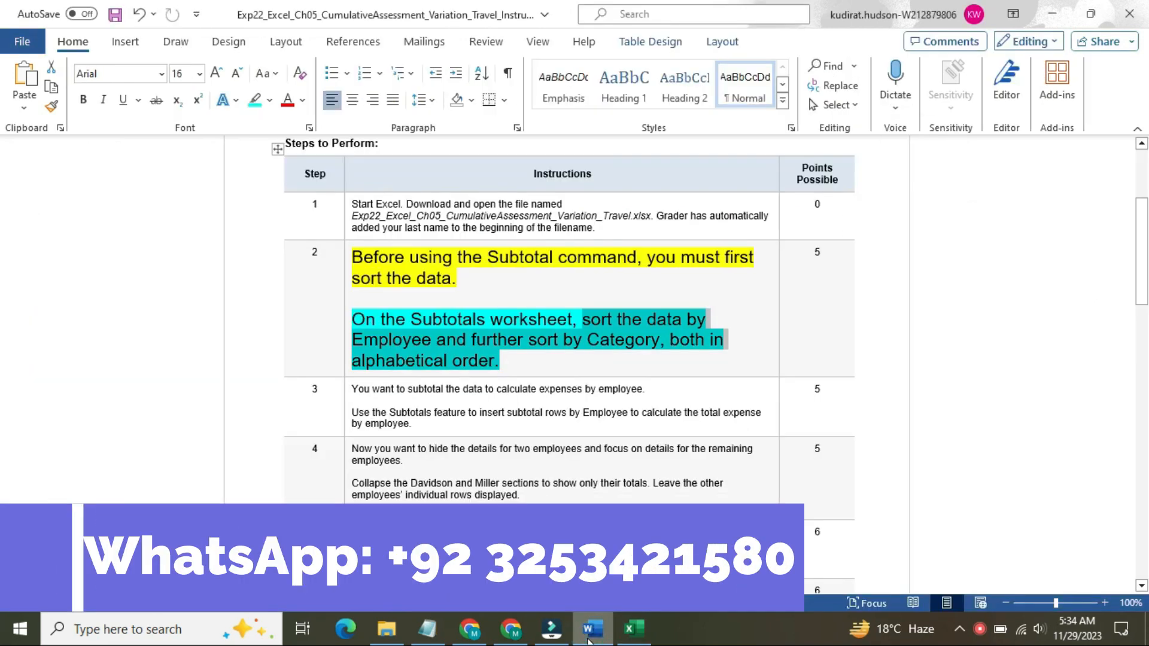
left_click(633, 628)
left_click(162, 283)
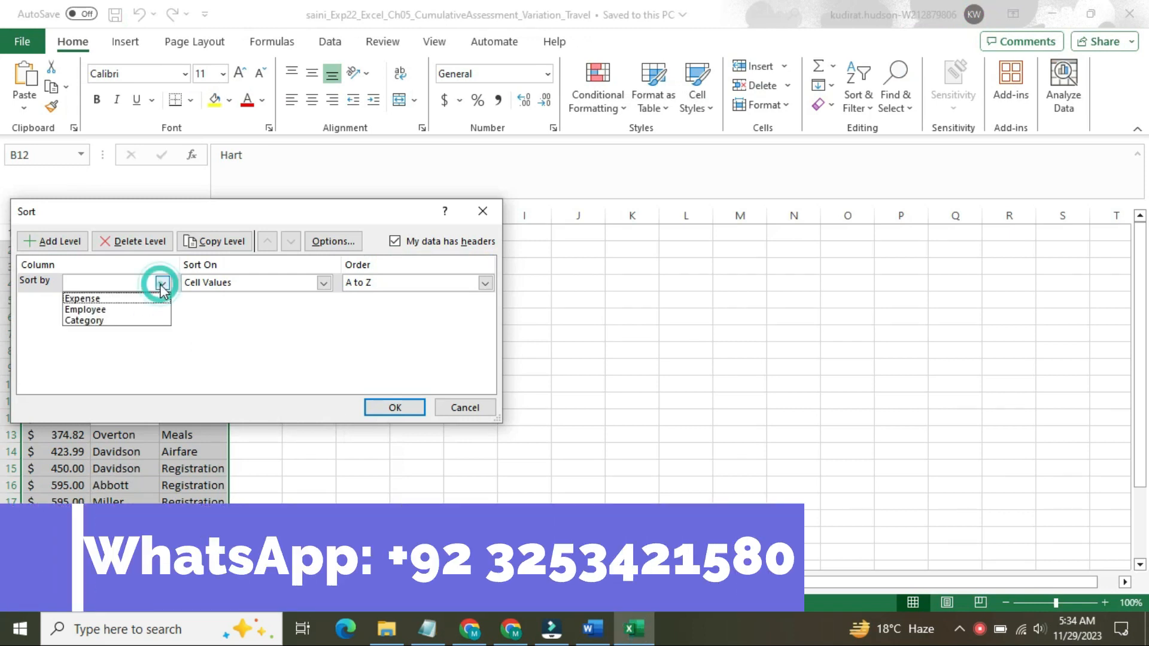
Add a second sort level by Category, A to Z, and apply the sort
left_click(60, 239)
left_click(579, 627)
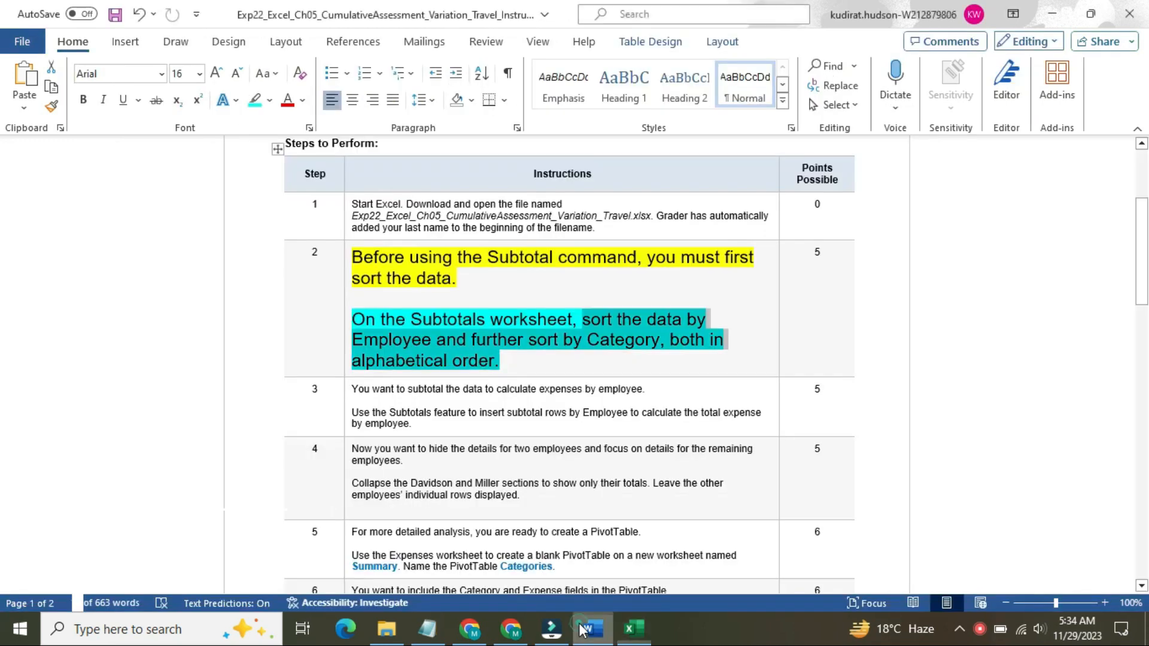
left_click(629, 629)
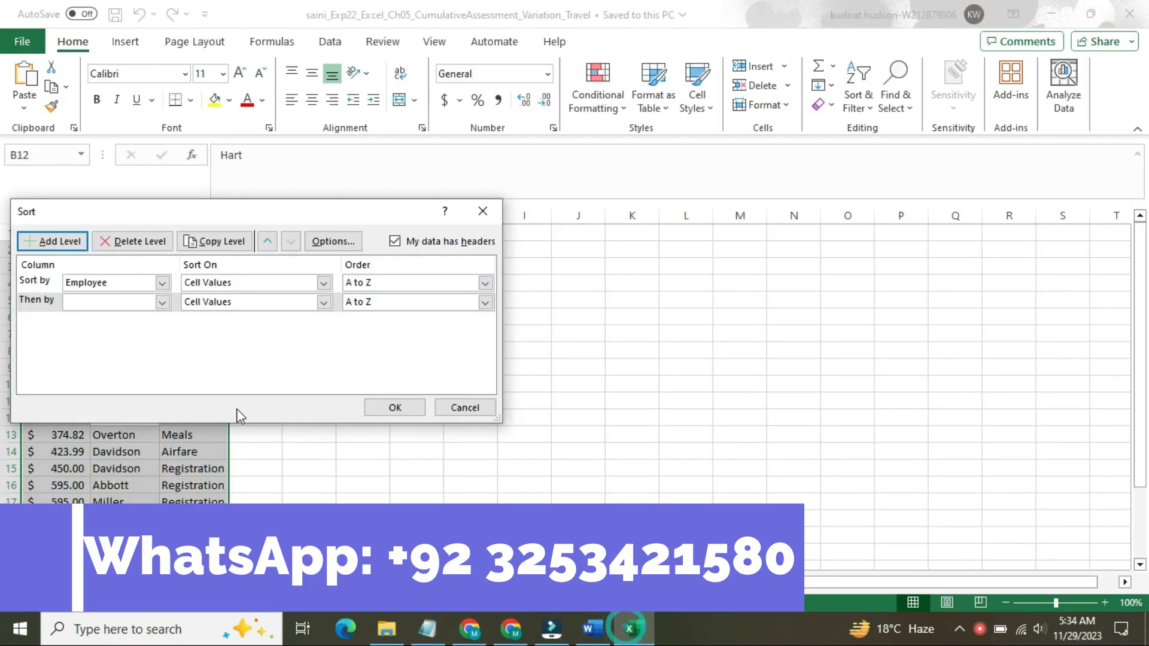
left_click(161, 303)
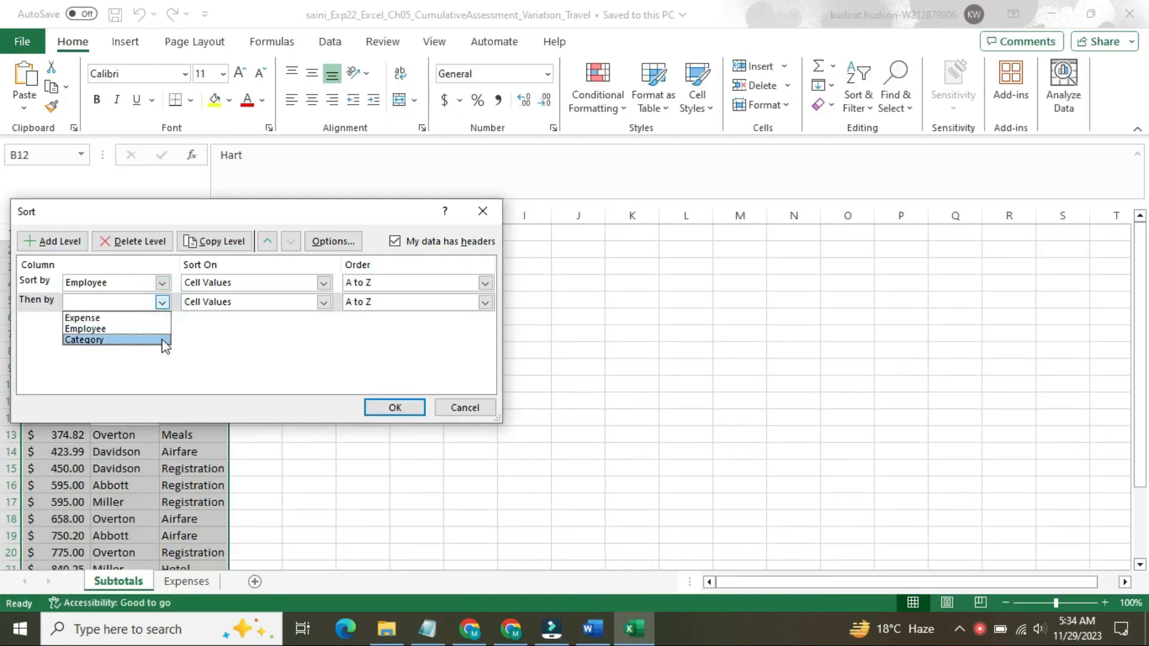
left_click(161, 339)
left_click(390, 406)
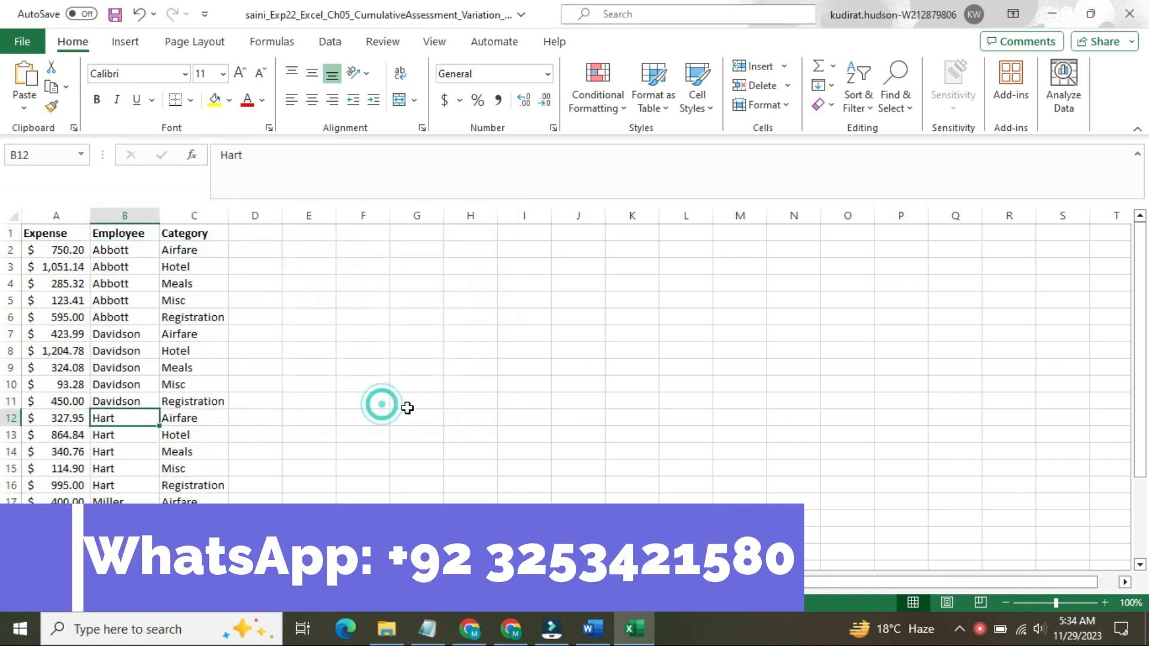
In the Word instructions, reset the step 2 text to 9 pt and remove its highlighting
left_click(593, 628)
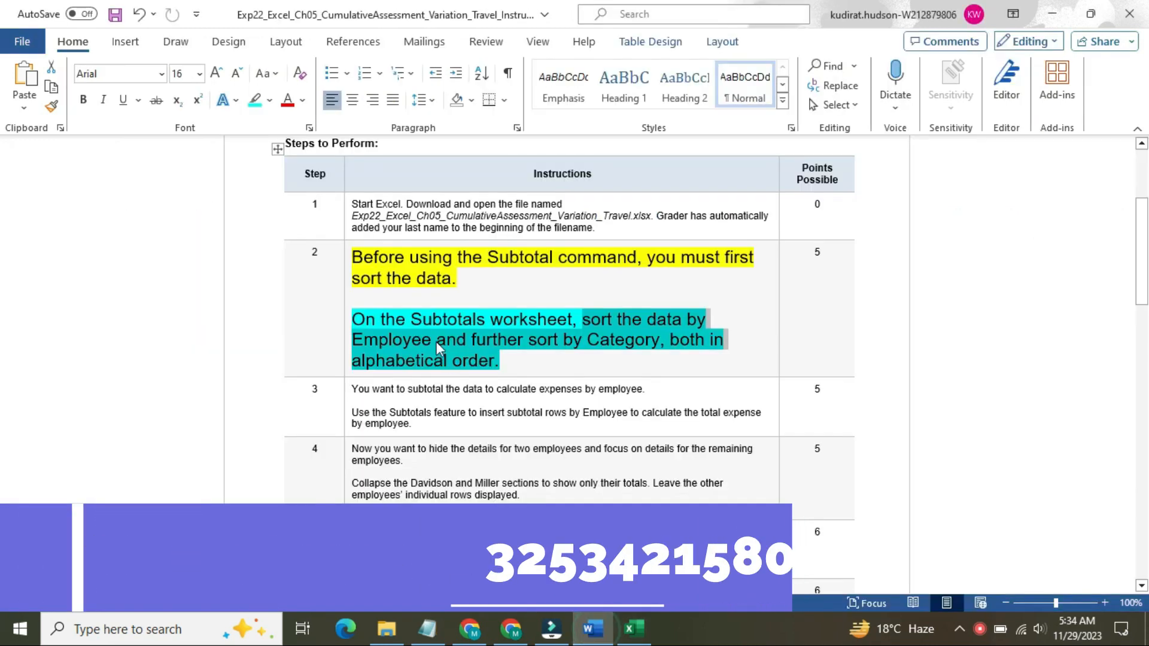
left_click(346, 261)
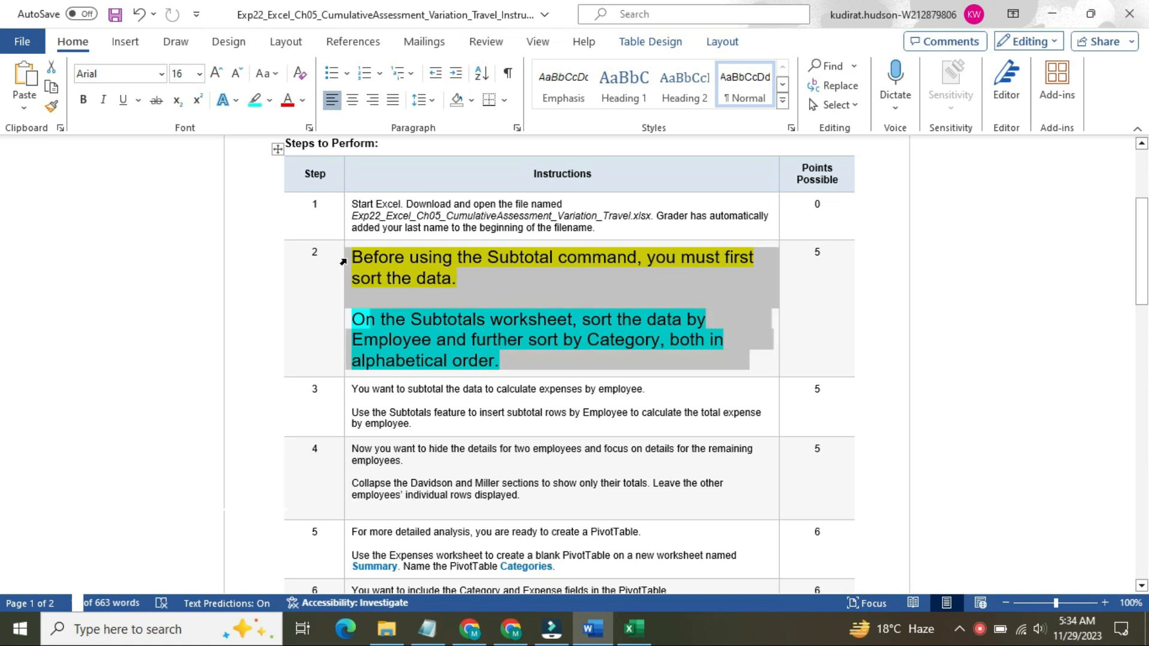
left_click(439, 210)
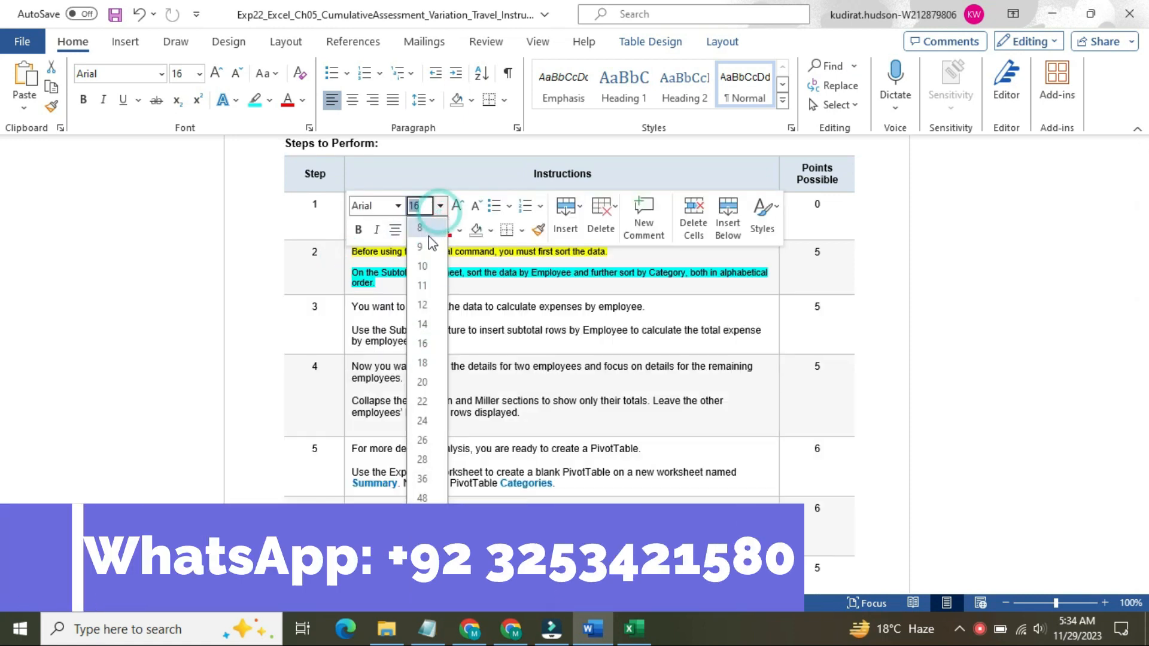
left_click(428, 237)
left_click(427, 232)
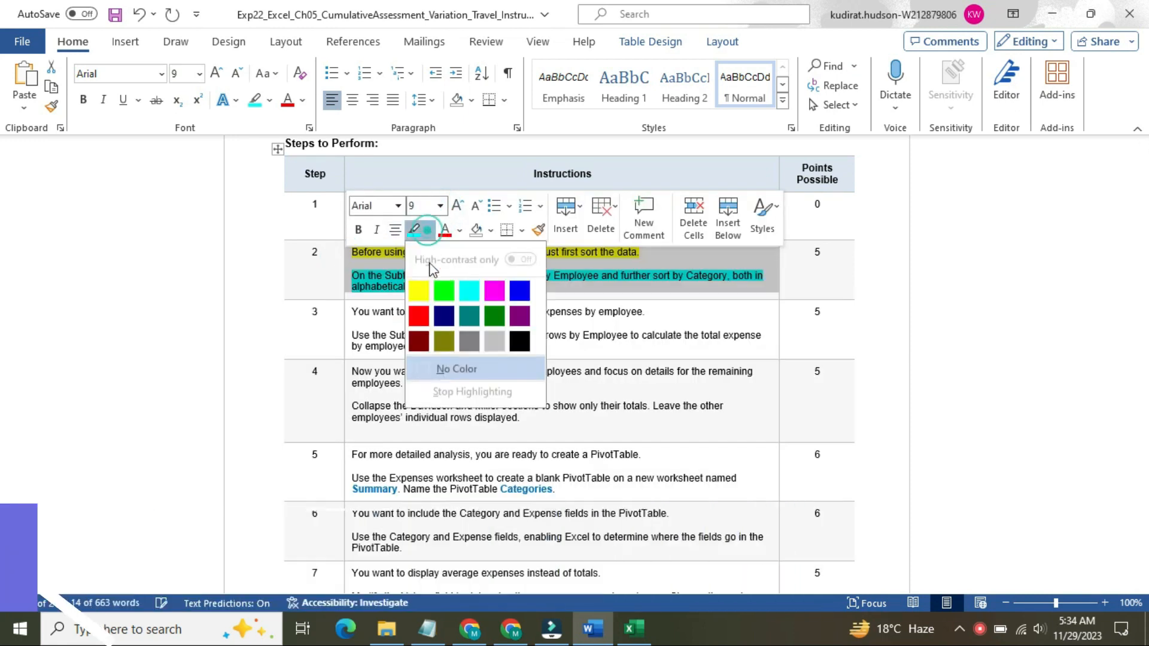
left_click(443, 366)
left_click(617, 349)
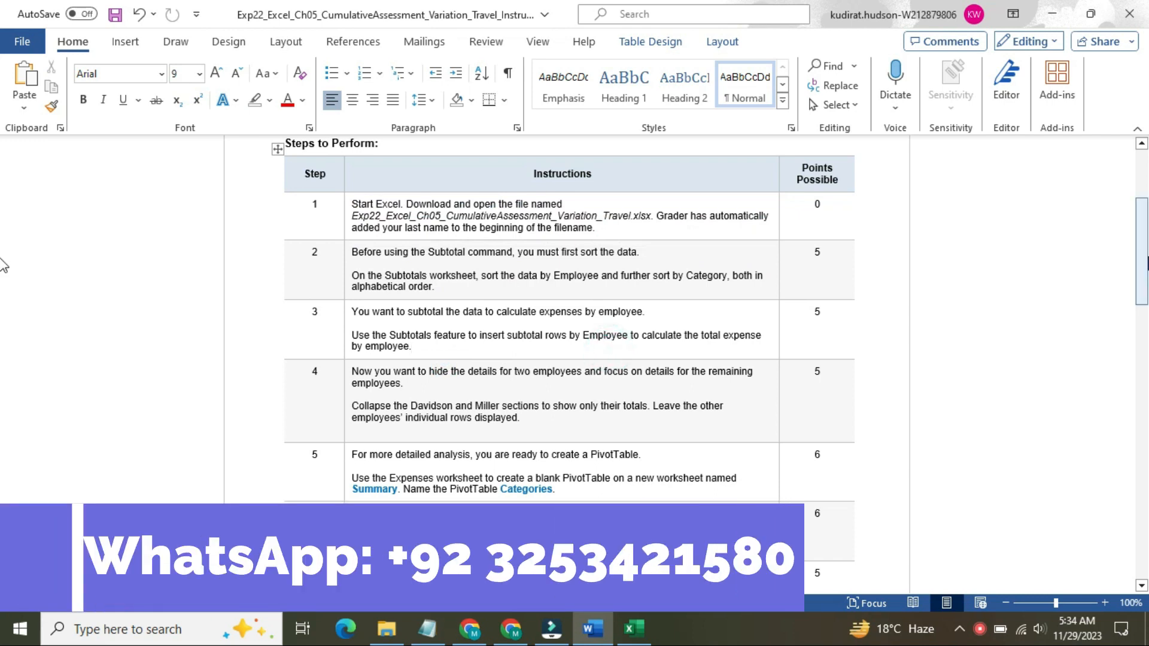
Enlarge the step 3 instruction text to 16 pt and highlight it in yellow
scroll(718, 299, "down", 3)
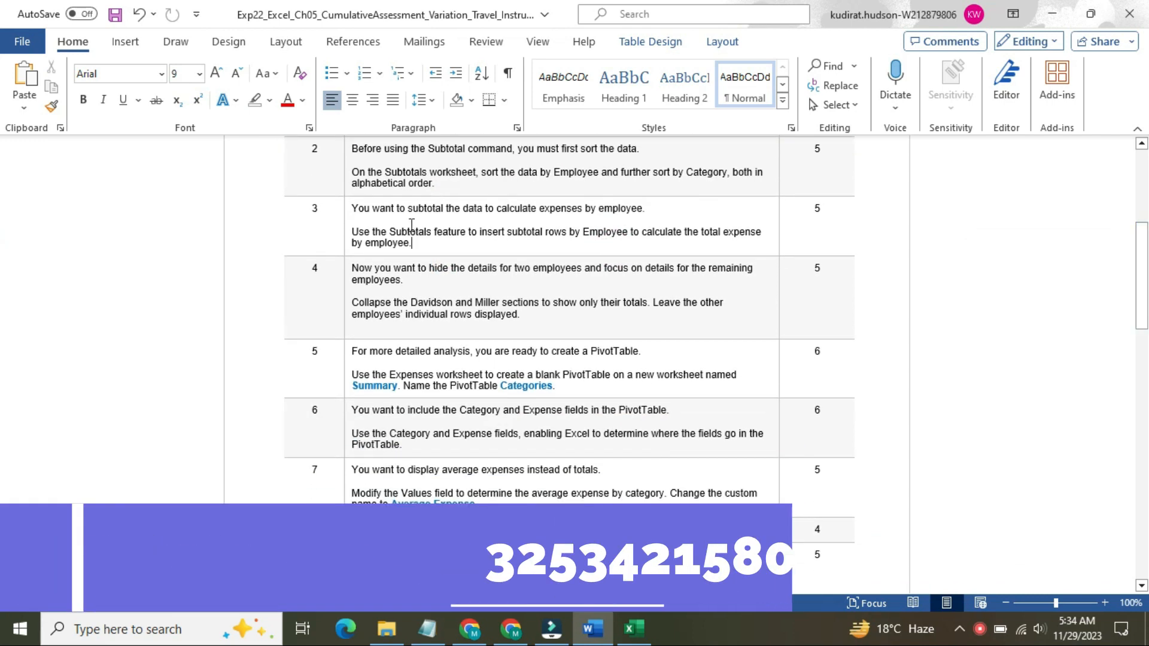
left_click(345, 223)
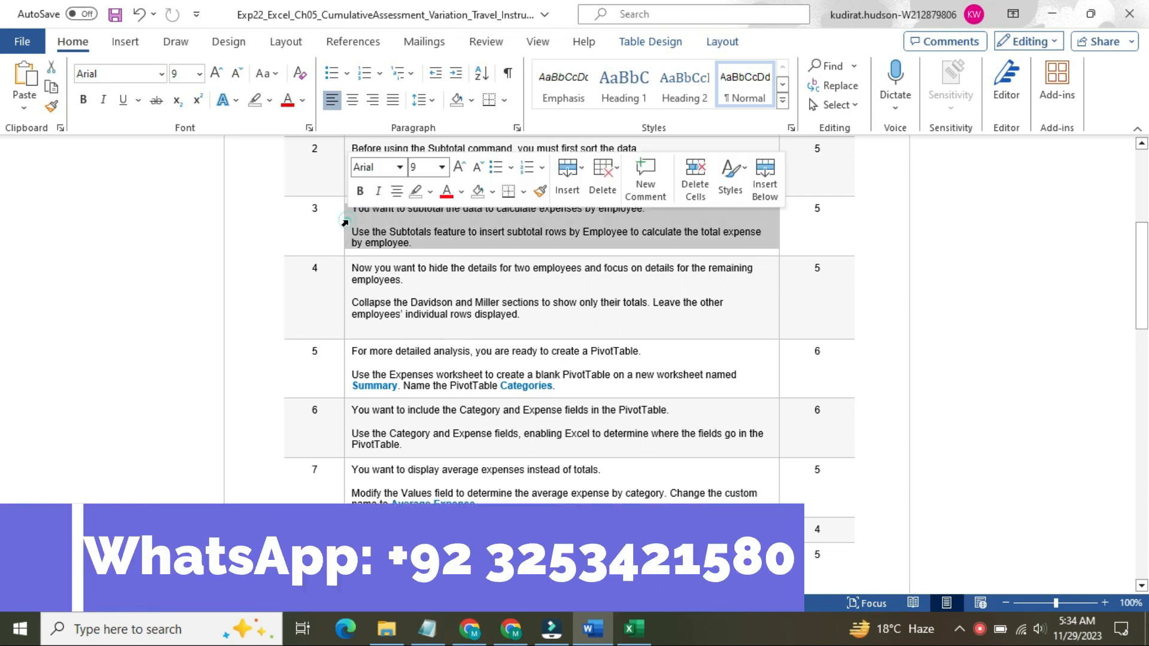
left_click(442, 167)
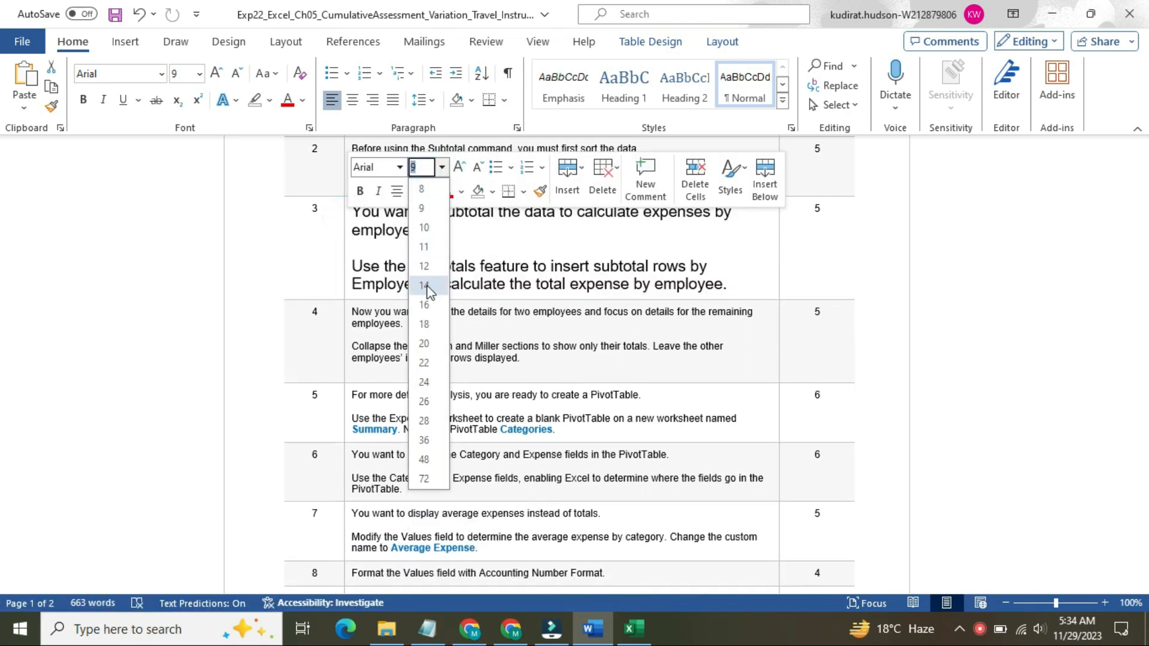
left_click(423, 305)
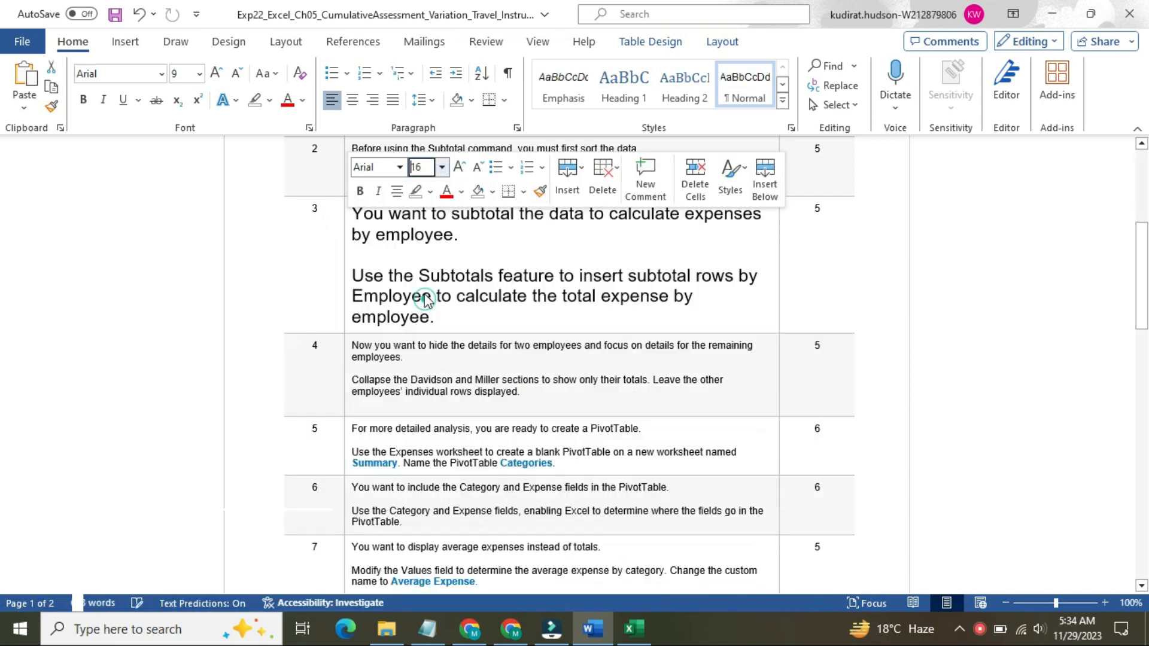
left_click(430, 191)
left_click(418, 249)
left_click(374, 216)
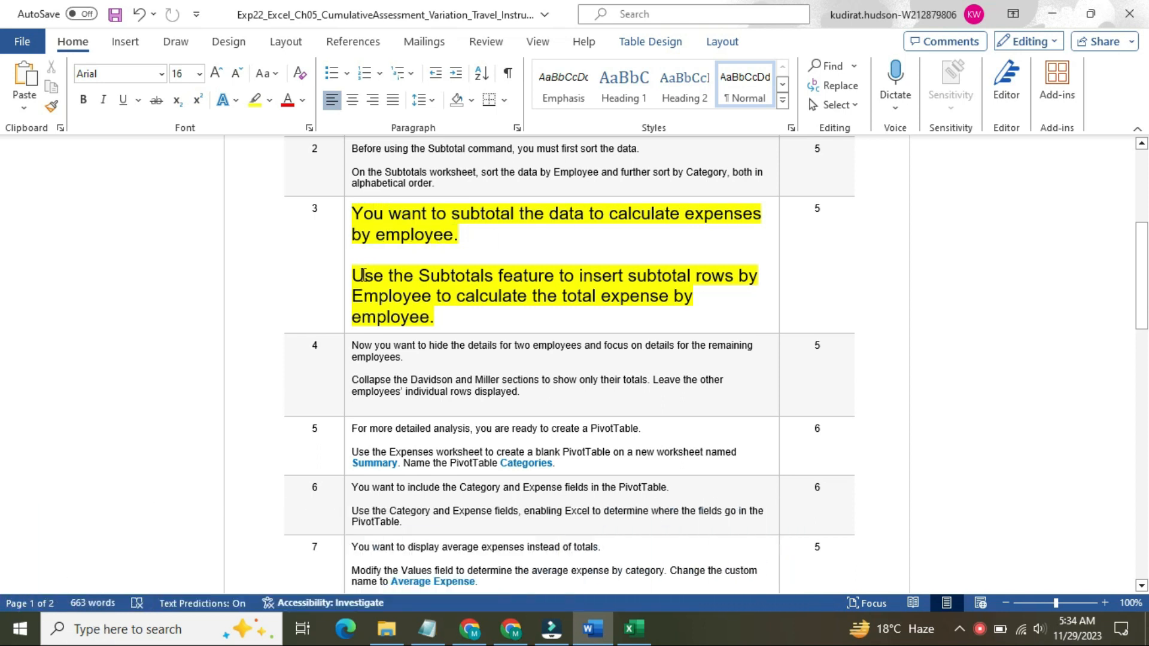
Change the highlight of step 3's second paragraph, about using the Subtotals feature, to turquoise
left_click_drag(361, 274, 412, 323)
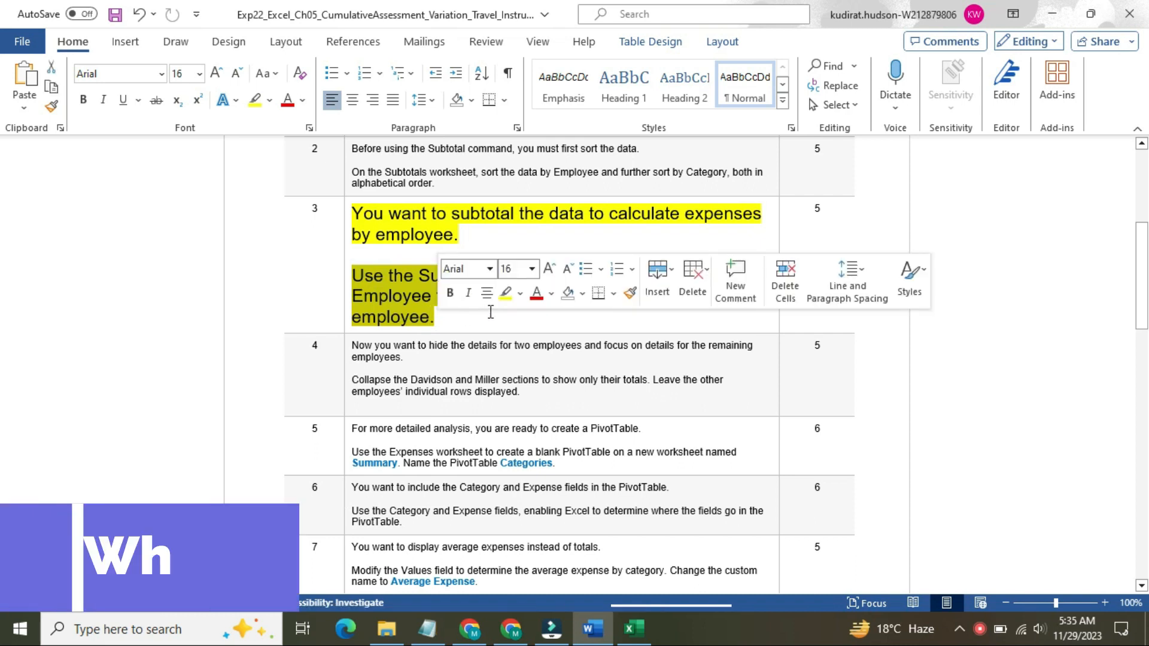
left_click(520, 293)
left_click(560, 353)
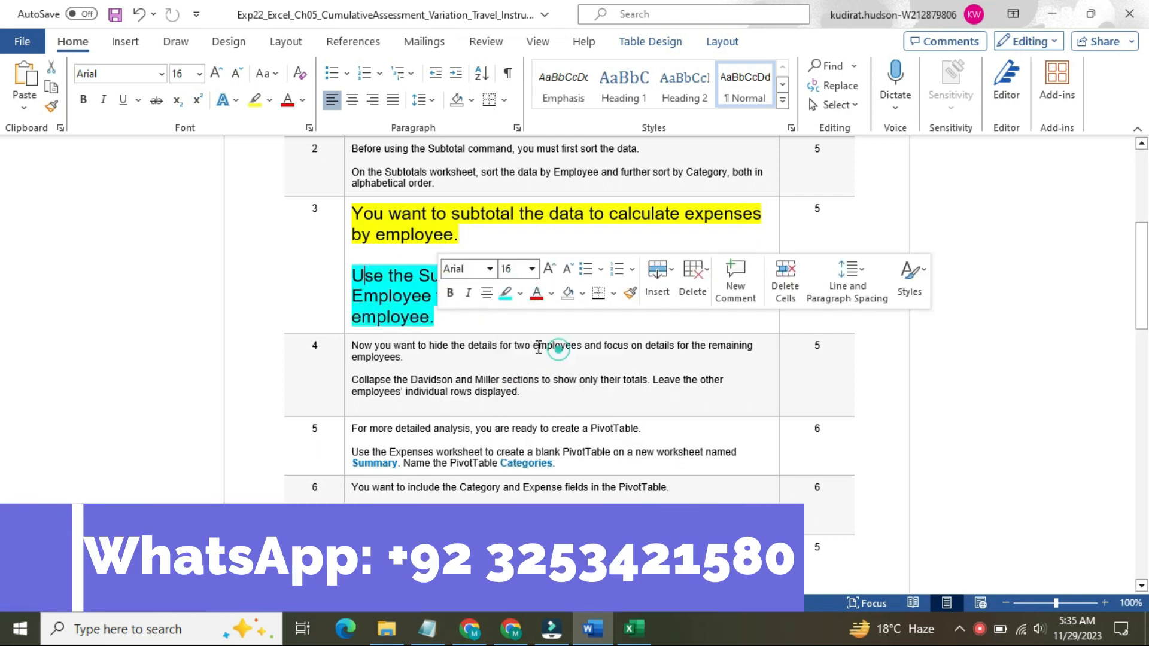
left_click(375, 278)
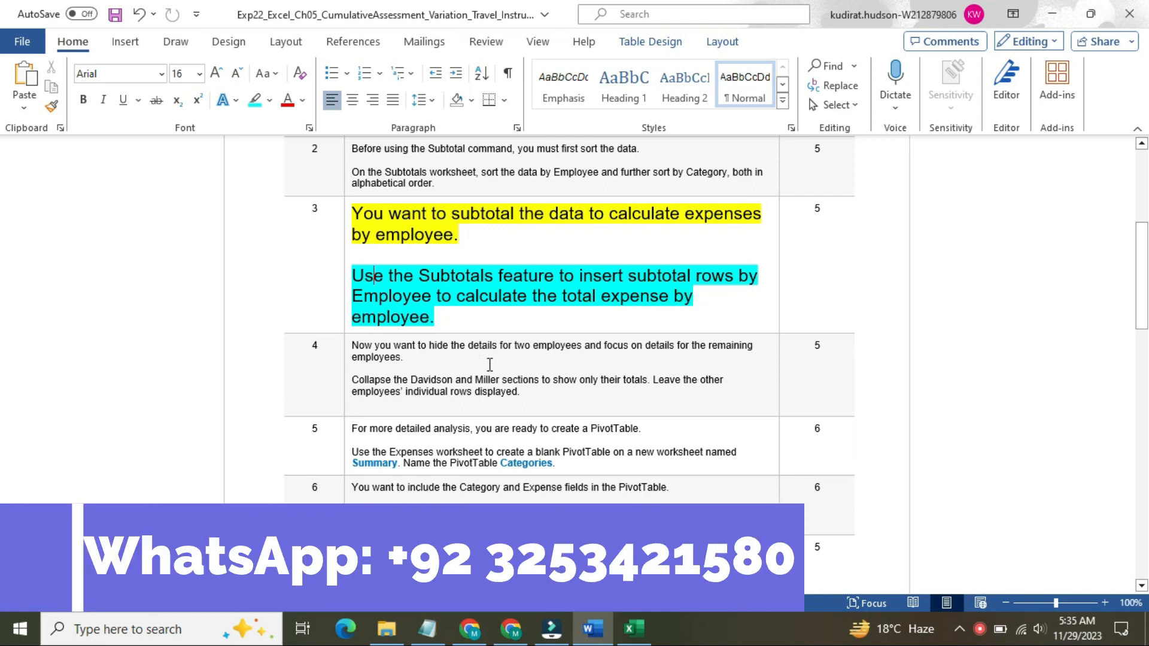
Start the Subtotal command on the Subtotals worksheet data in Excel and group the subtotals at each change in Employee
left_click(632, 629)
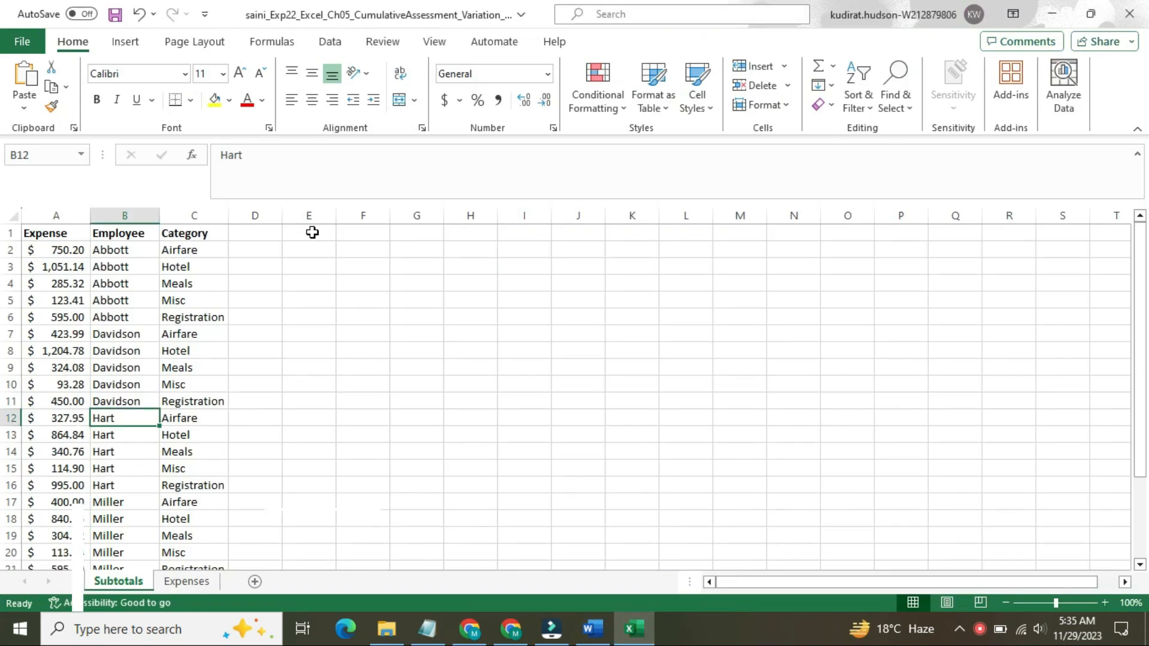
left_click(330, 41)
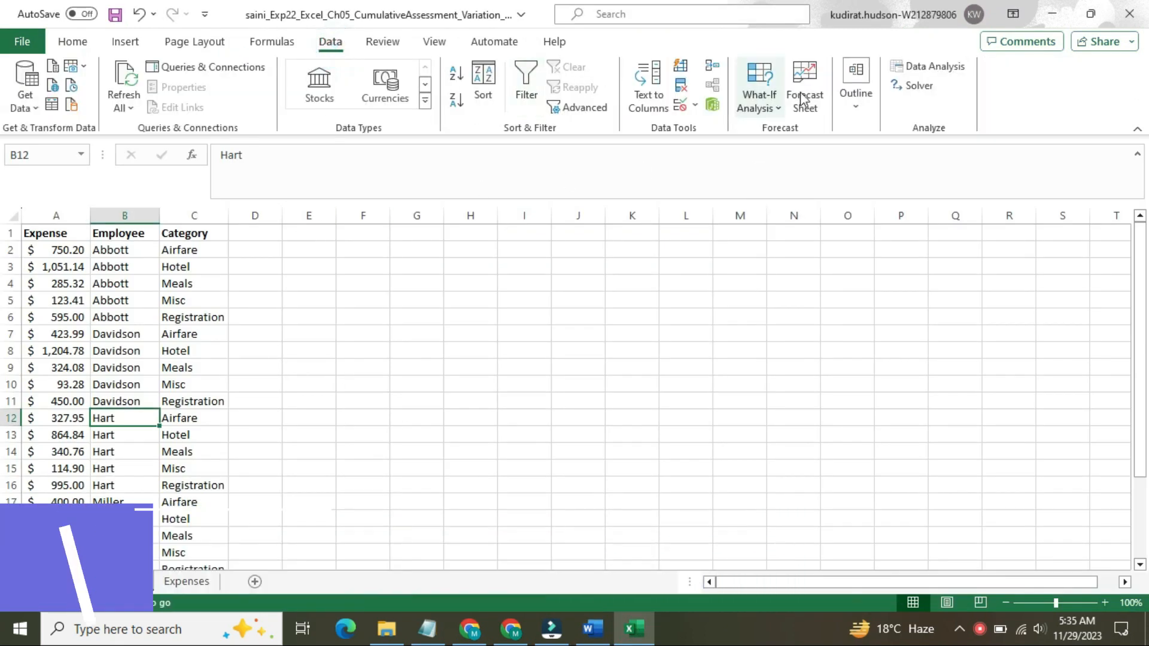
left_click(856, 89)
left_click(939, 171)
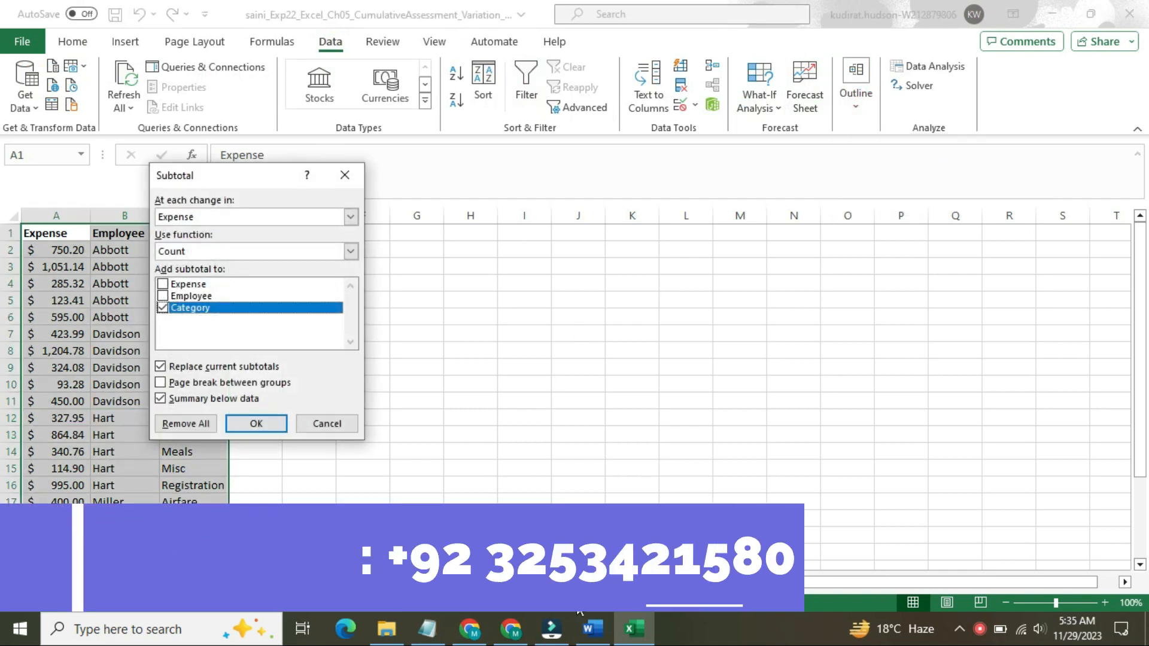
left_click(594, 629)
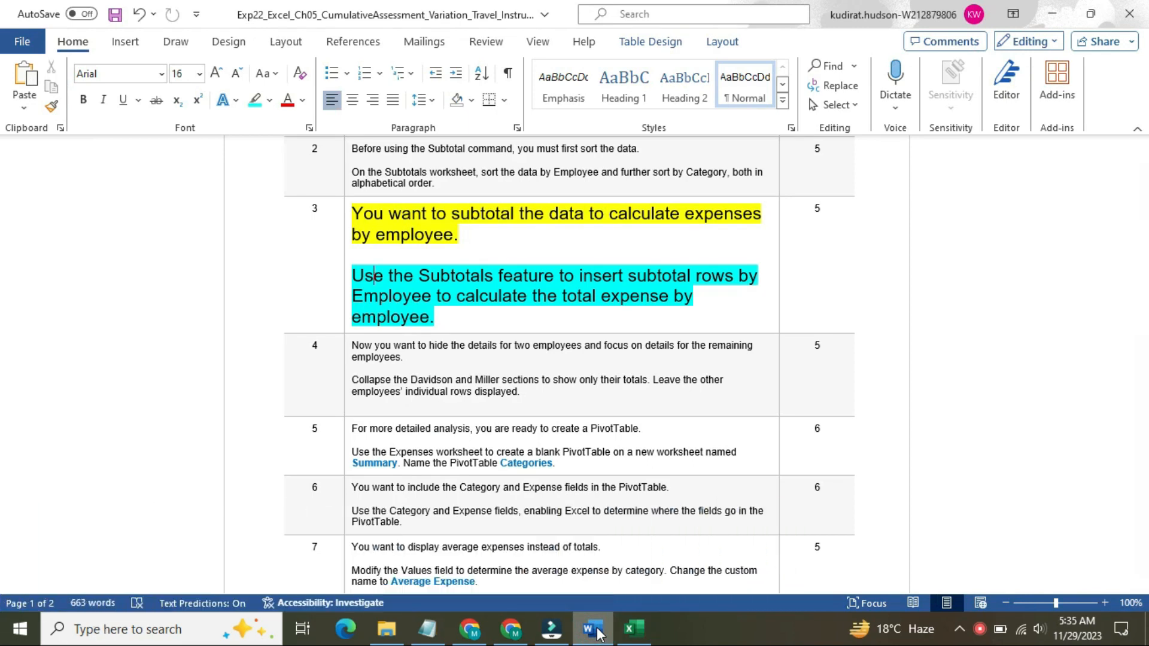
mouse_move(625, 633)
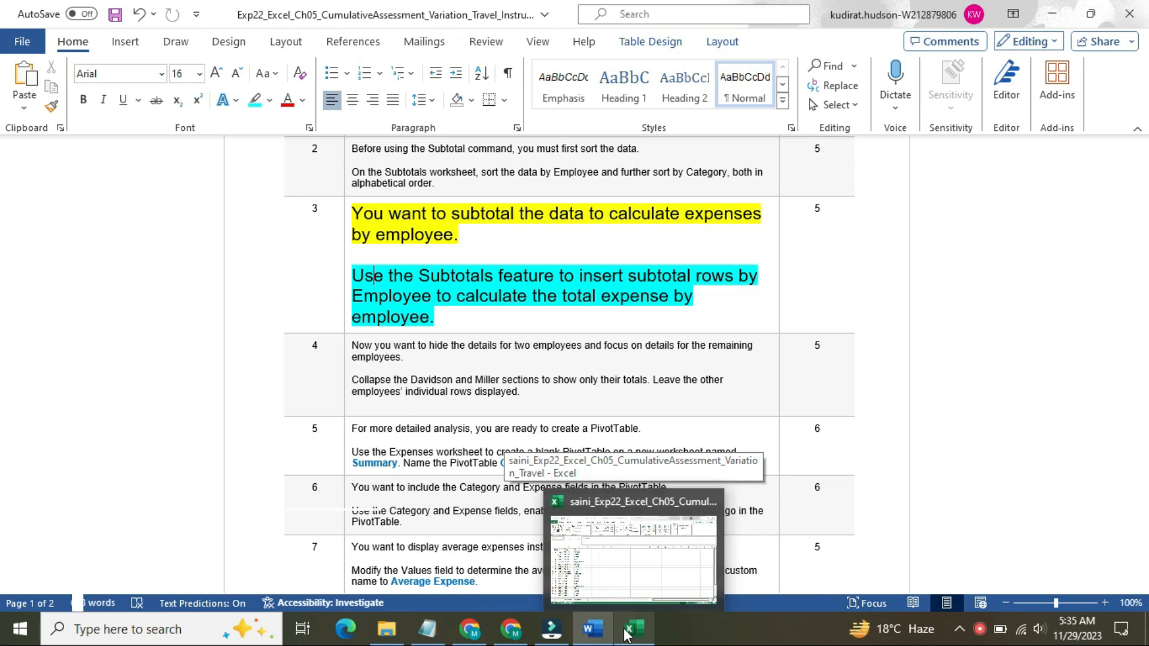
left_click(626, 634)
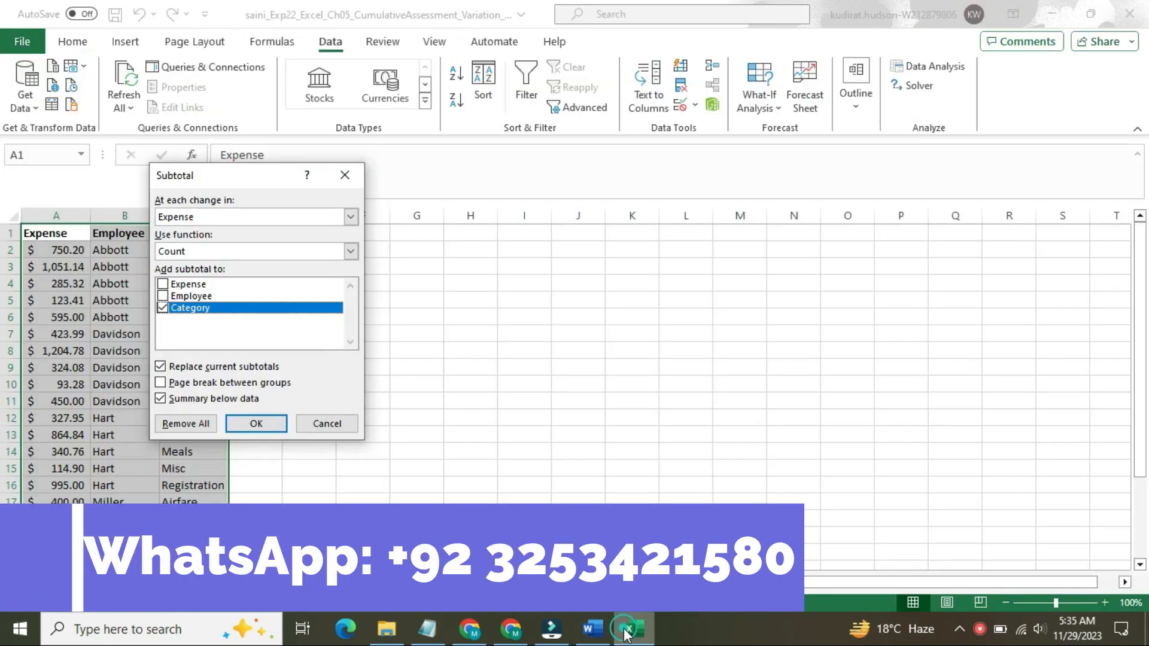
left_click(351, 216)
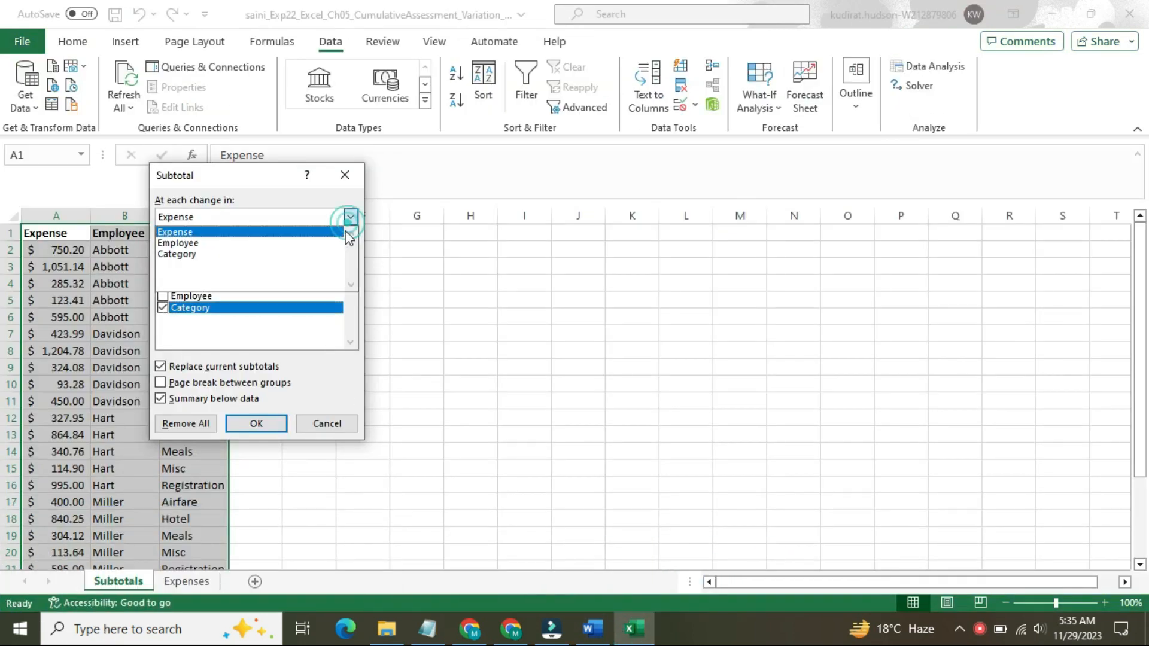
left_click(347, 243)
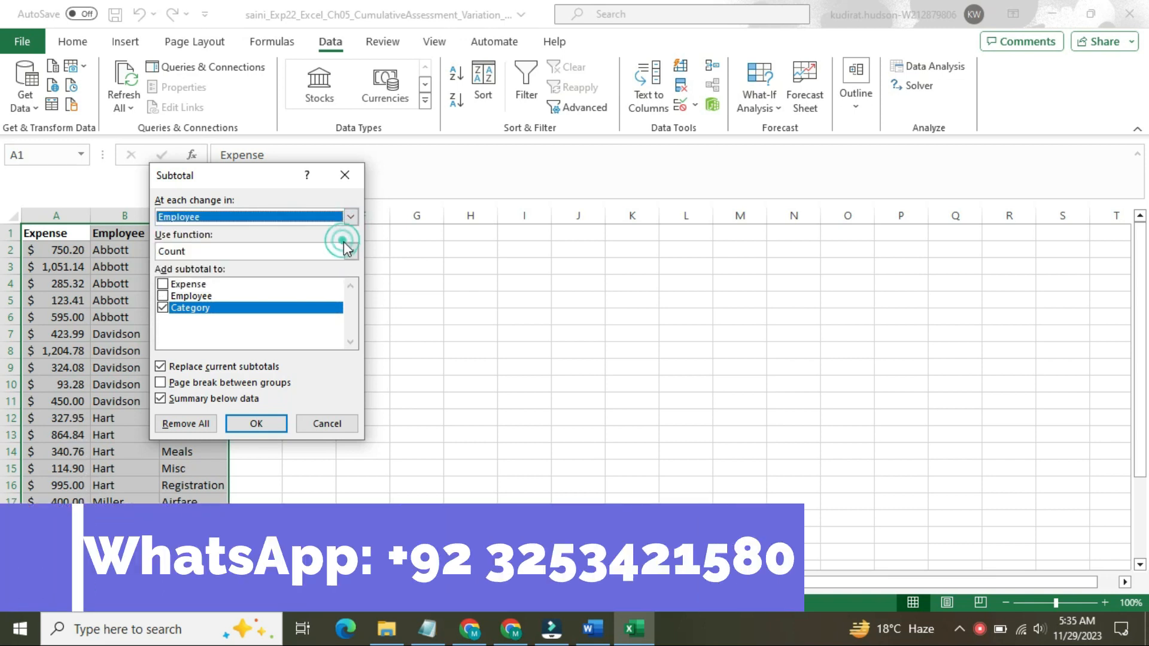
Complete the subtotals by Employee using the Sum function, adding them to Expense instead of Category
left_click(350, 251)
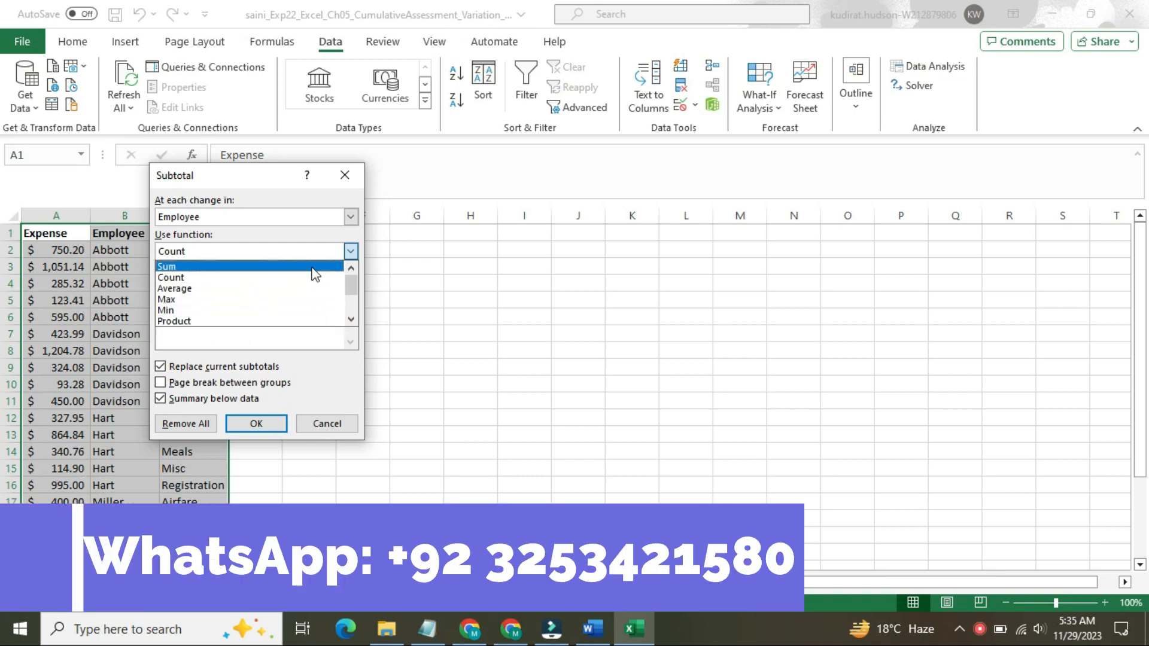
left_click(313, 267)
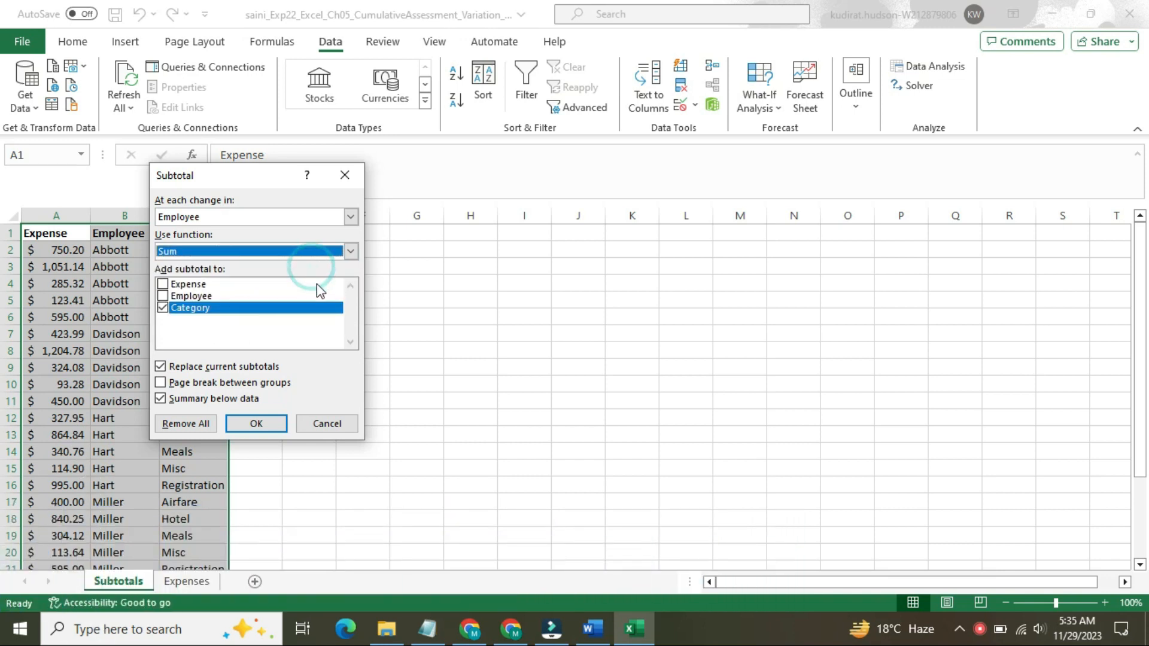
left_click(591, 630)
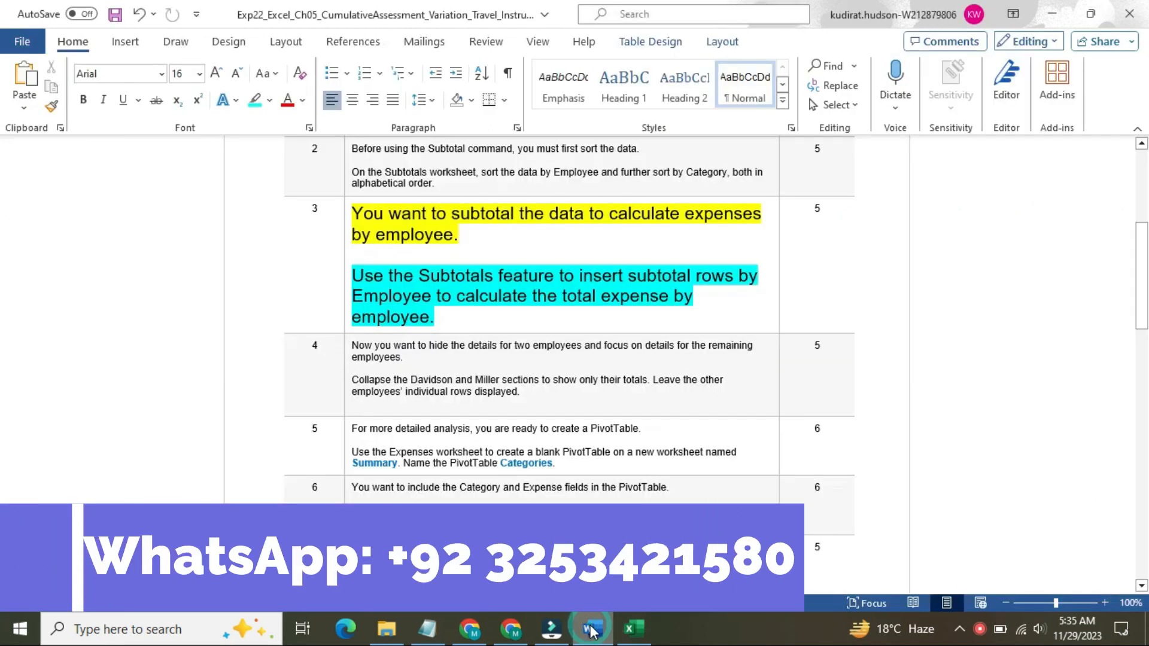
left_click(633, 629)
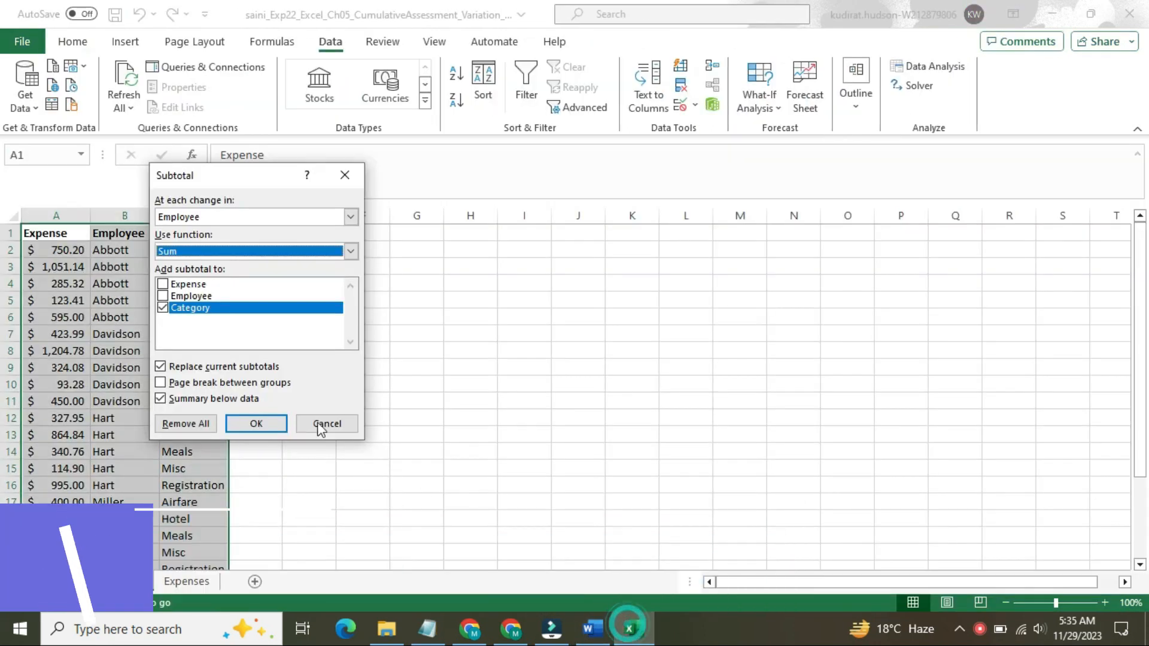
left_click(162, 283)
left_click(162, 309)
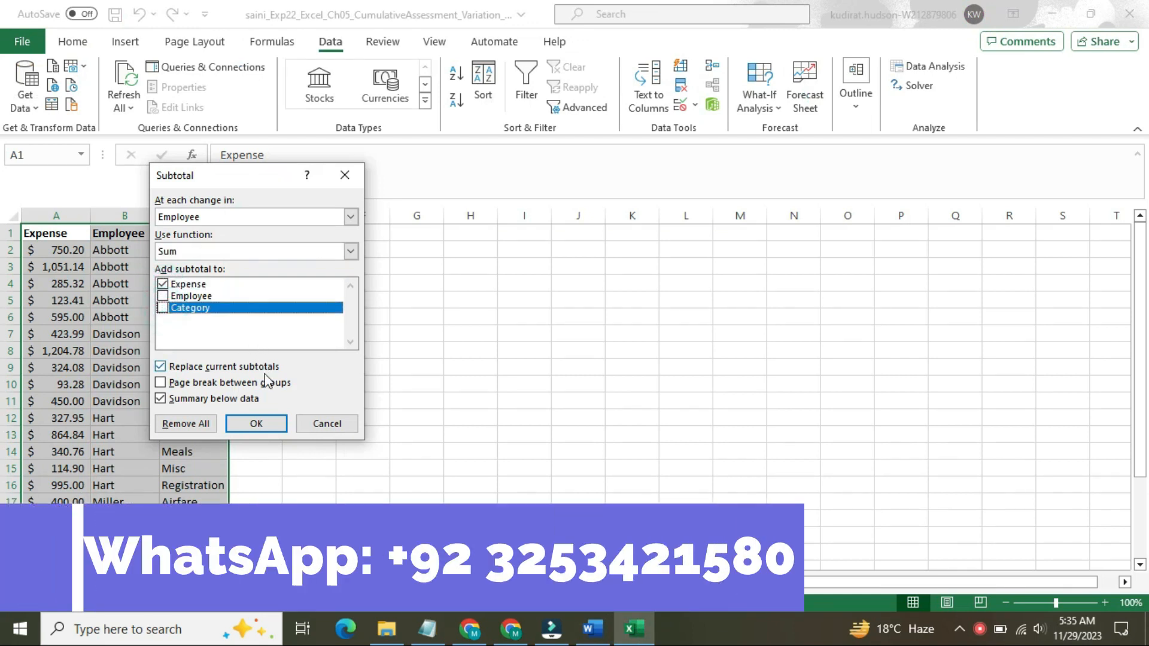
left_click(595, 630)
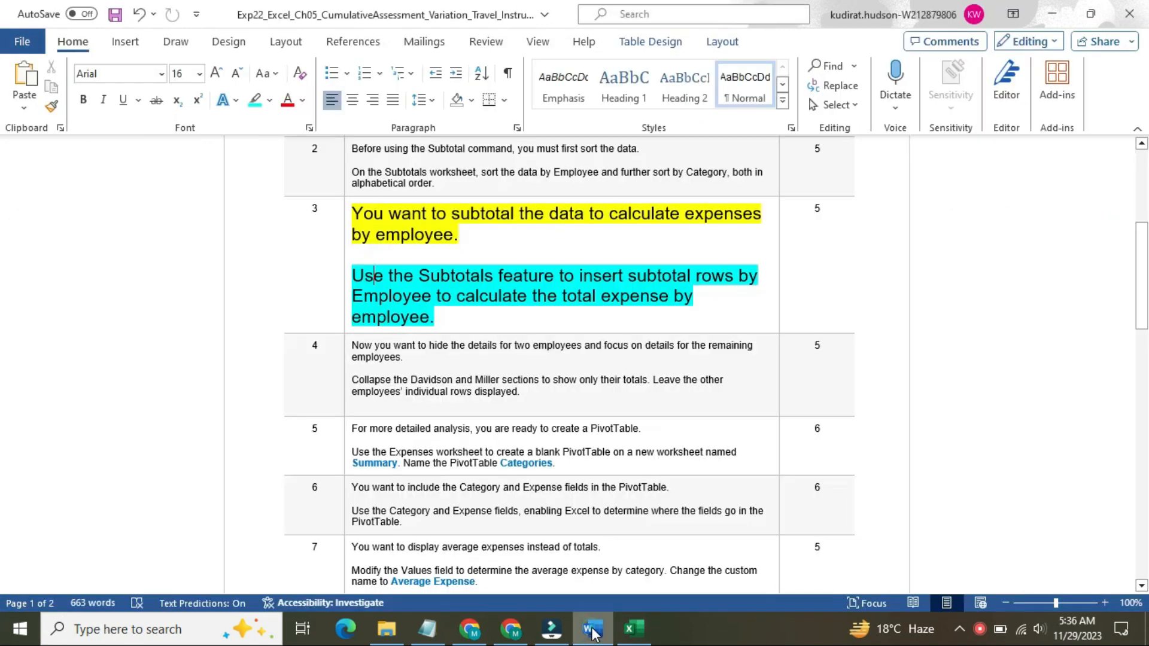
left_click(634, 629)
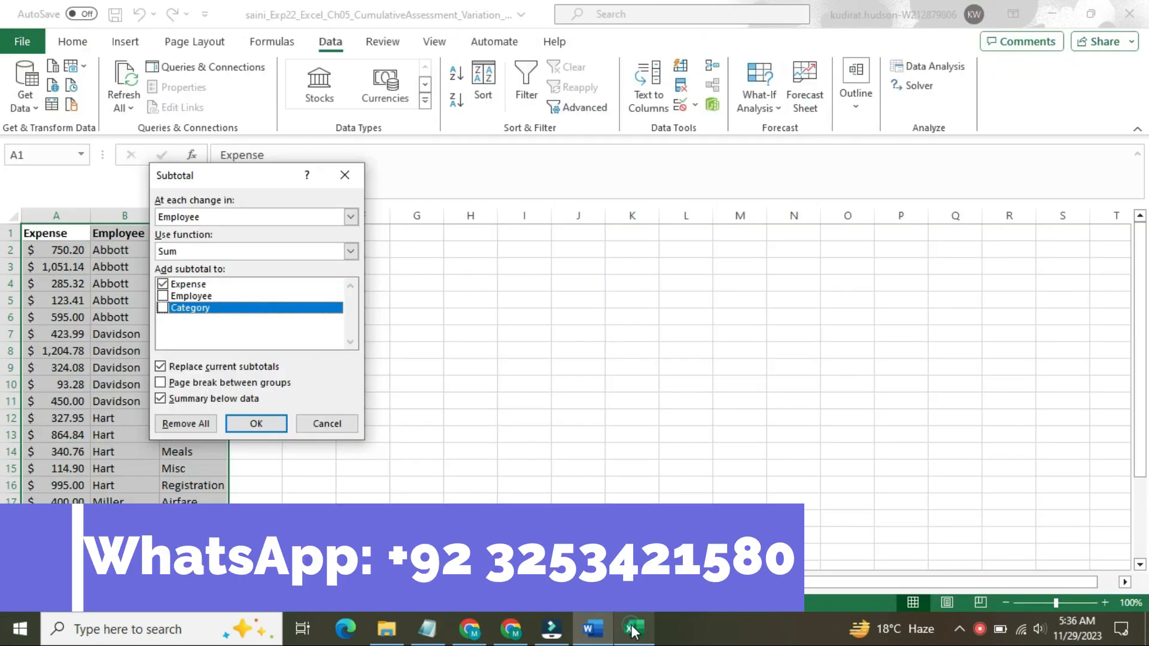
left_click(264, 424)
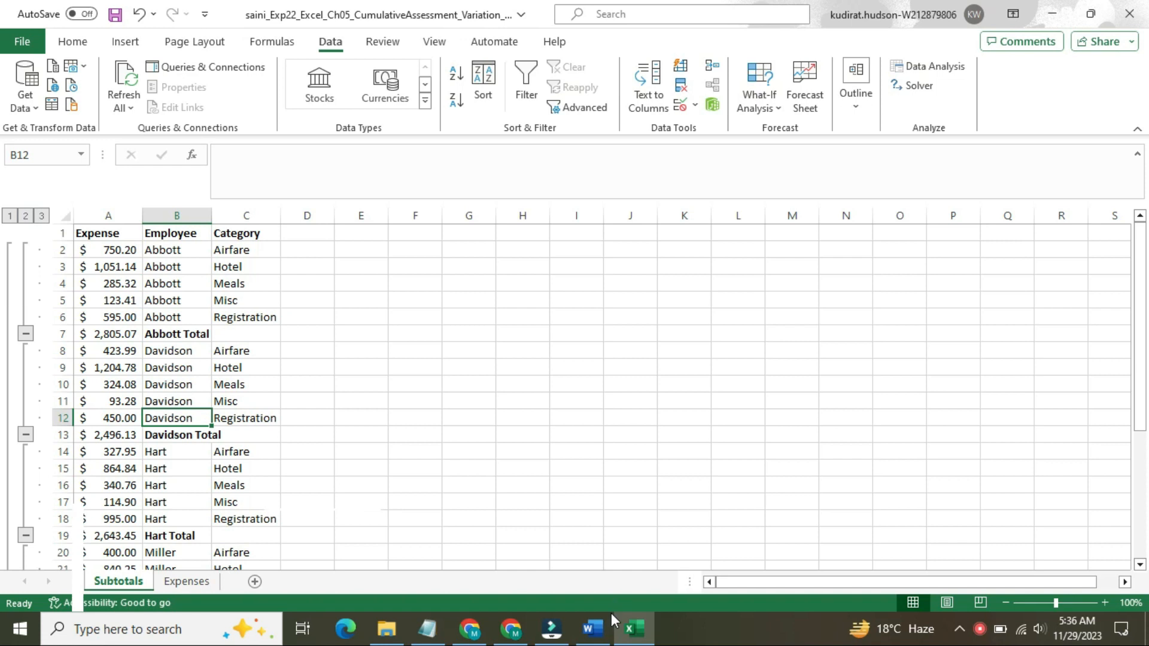
Switch to the Word instructions, reset the step 3 text to 9 pt and remove its highlighting
left_click(606, 632)
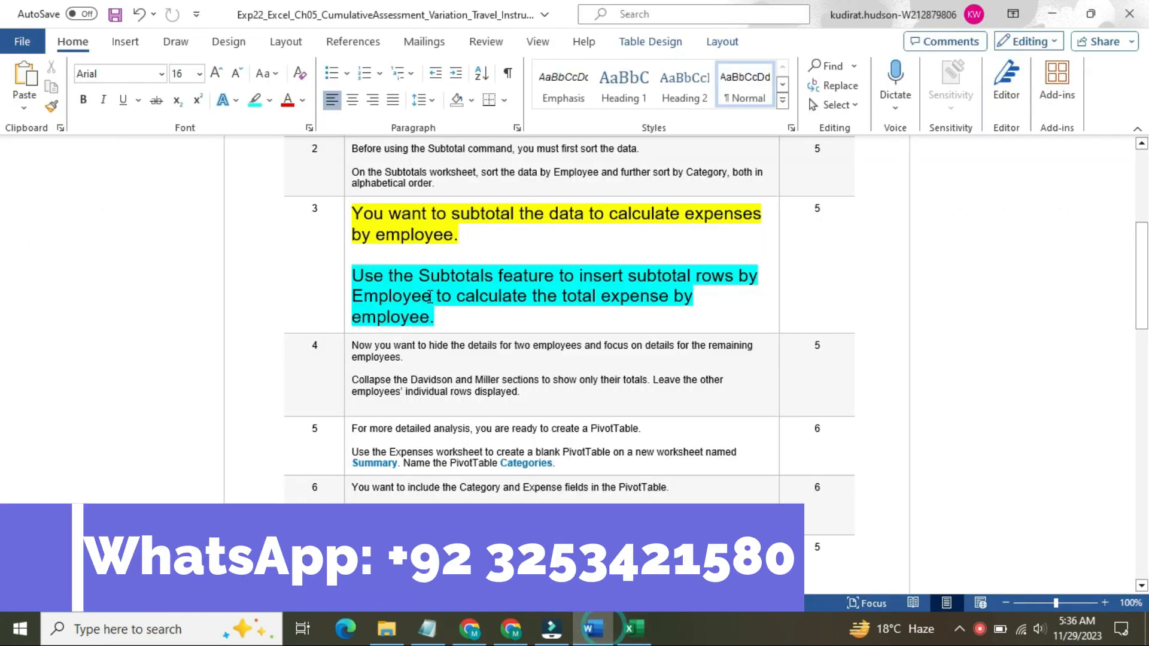
left_click(342, 243)
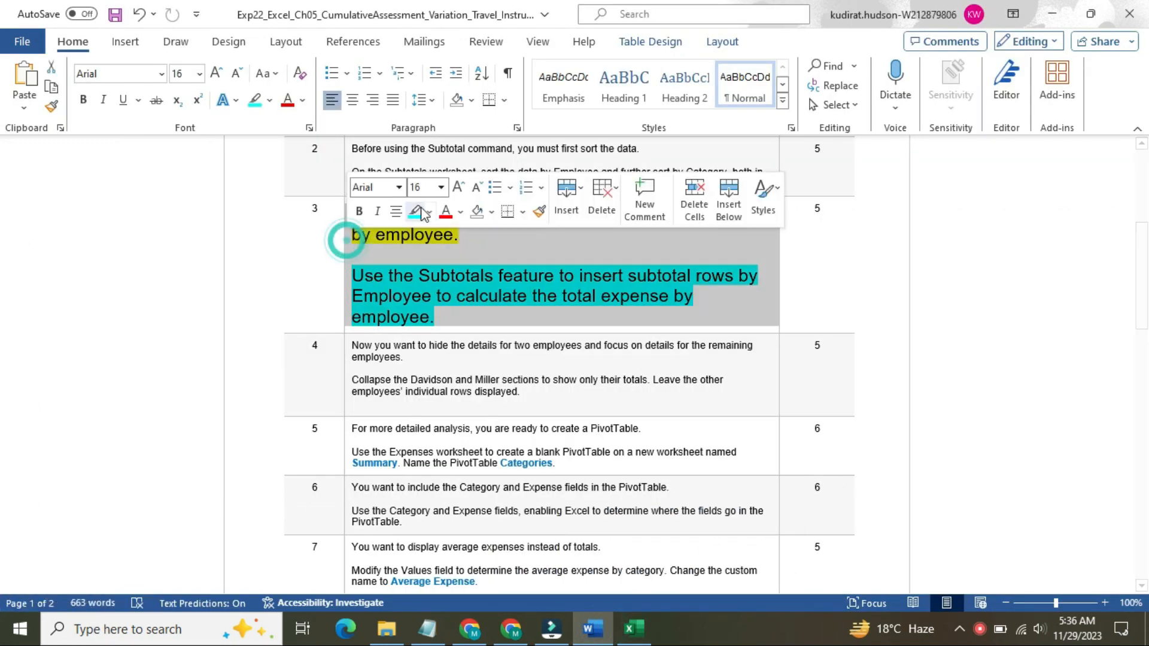
left_click(441, 190)
left_click(431, 231)
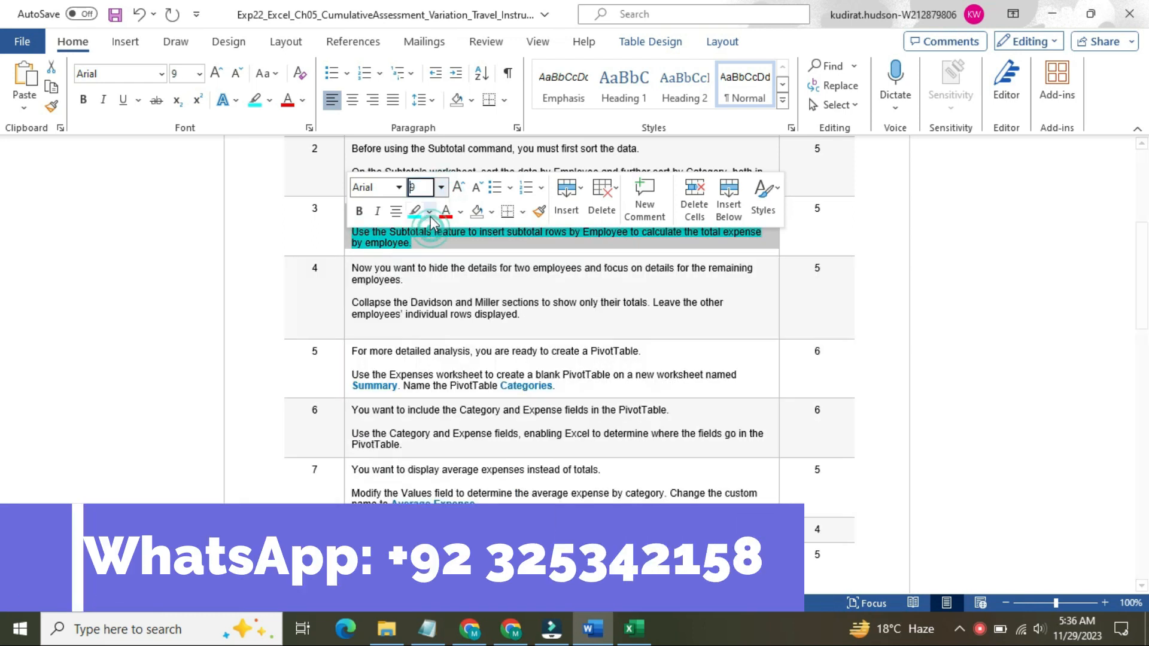
left_click(429, 212)
left_click(454, 350)
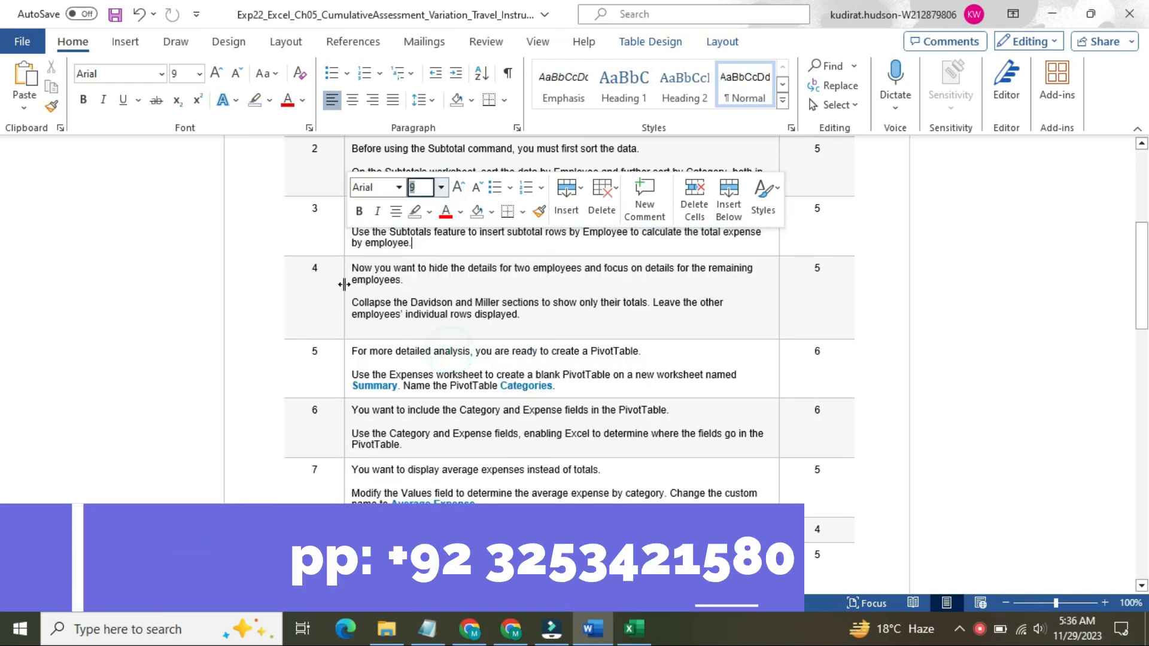
Enlarge the step 4 instruction text to 16 pt and highlight it in yellow
left_click(347, 286)
left_click(444, 230)
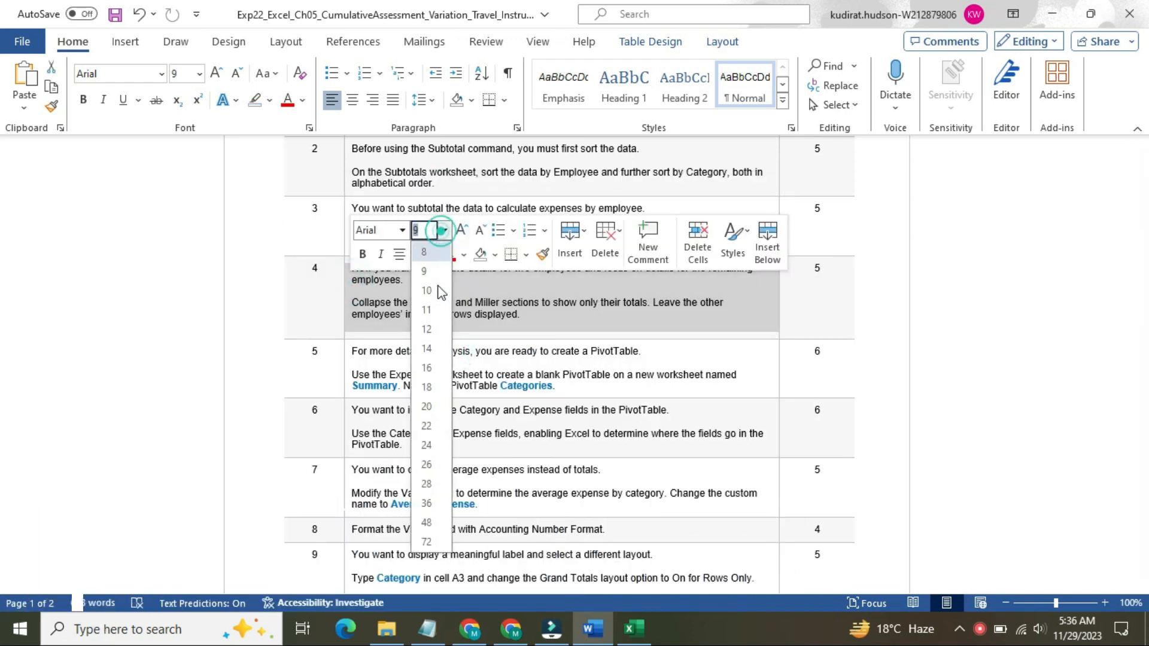
left_click(427, 367)
left_click(432, 255)
left_click(422, 319)
left_click(370, 274)
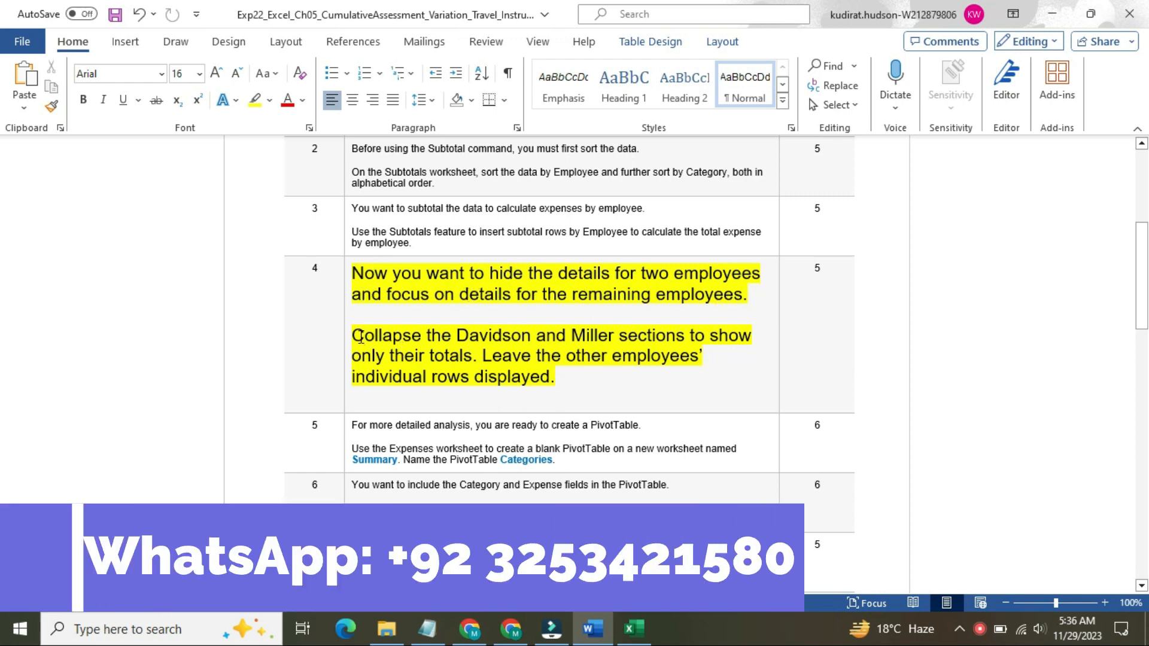
Change the highlight of step 4's second paragraph to turquoise and select its first sentence about collapsing two employee sections
left_click_drag(354, 335, 569, 380)
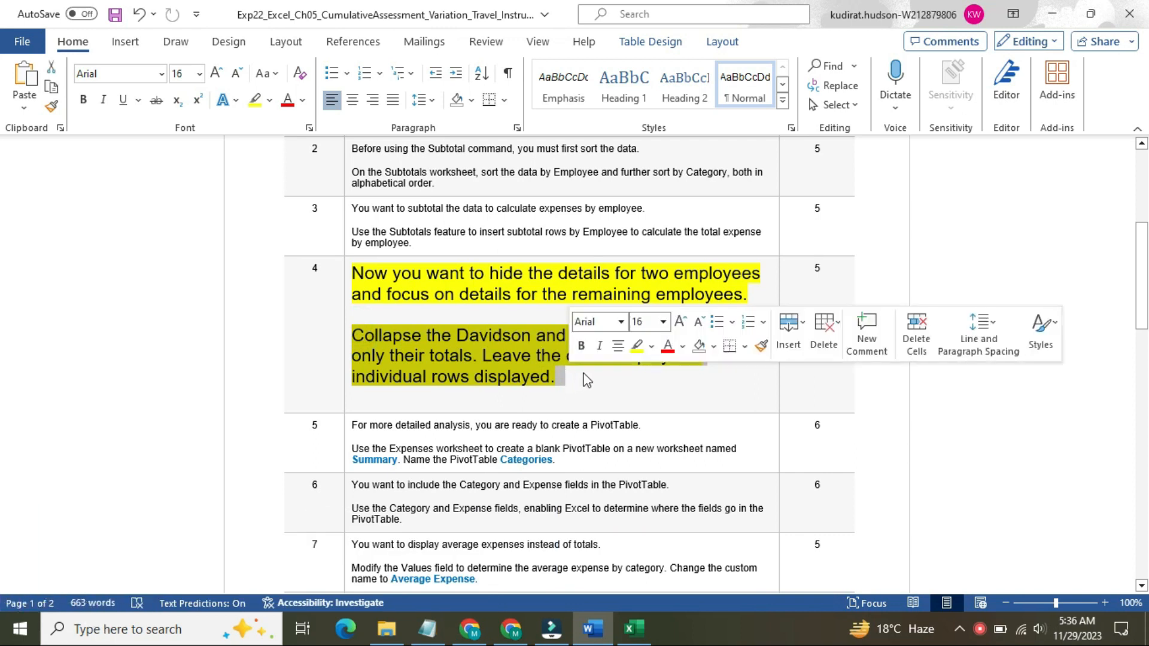
left_click(651, 347)
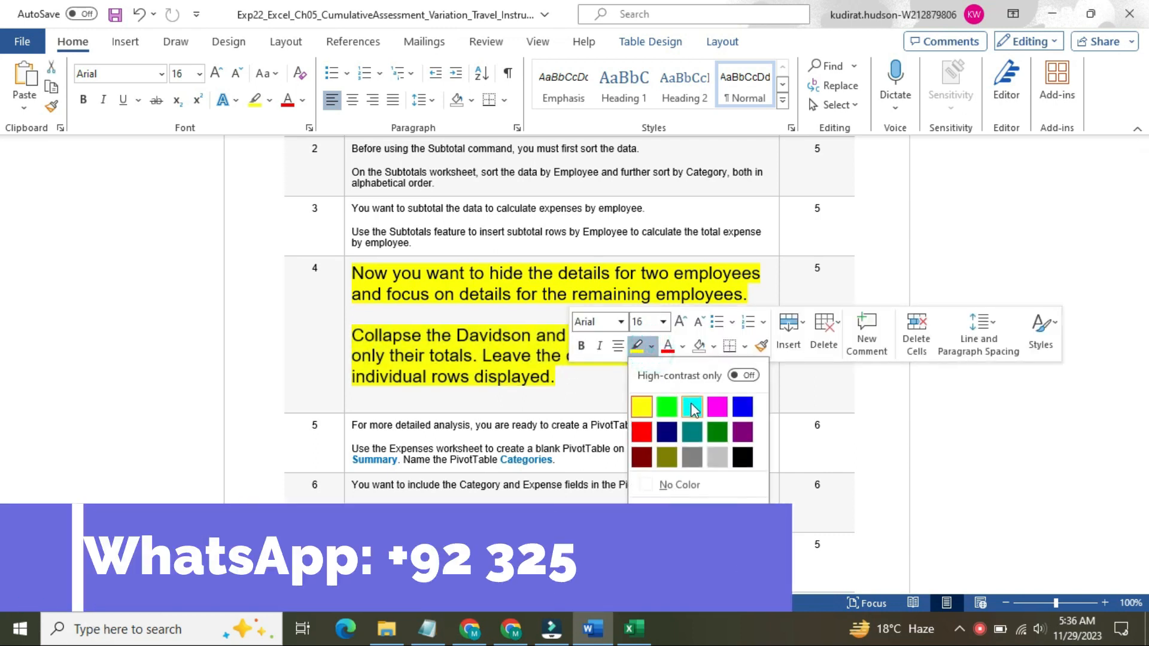
left_click(689, 403)
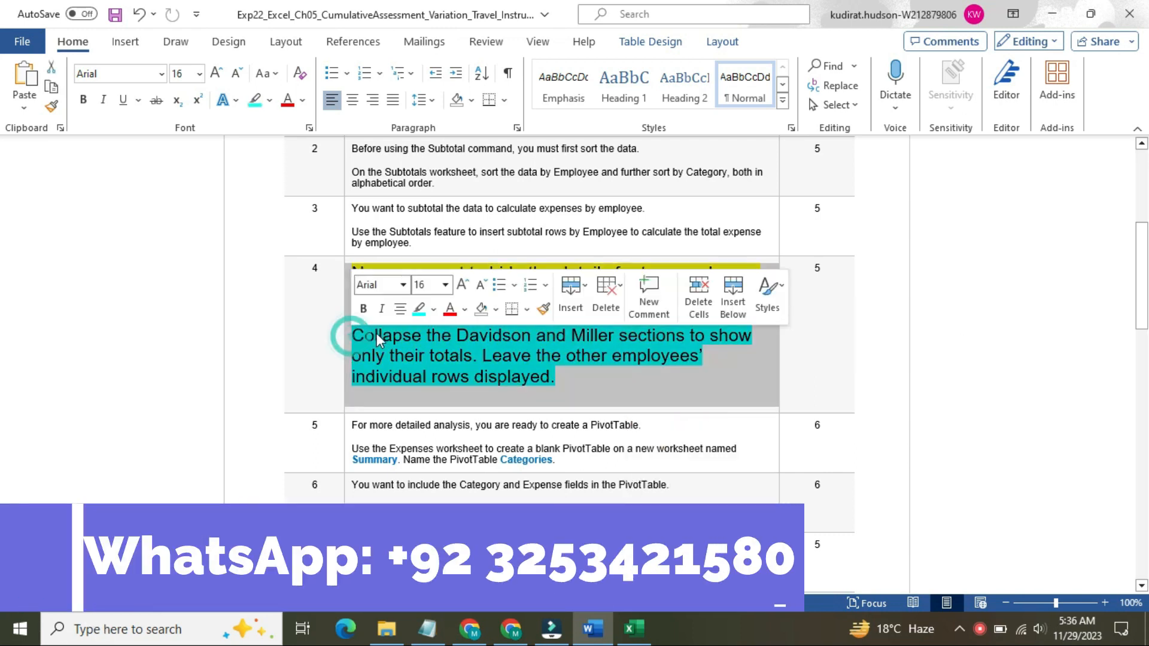
left_click(377, 333)
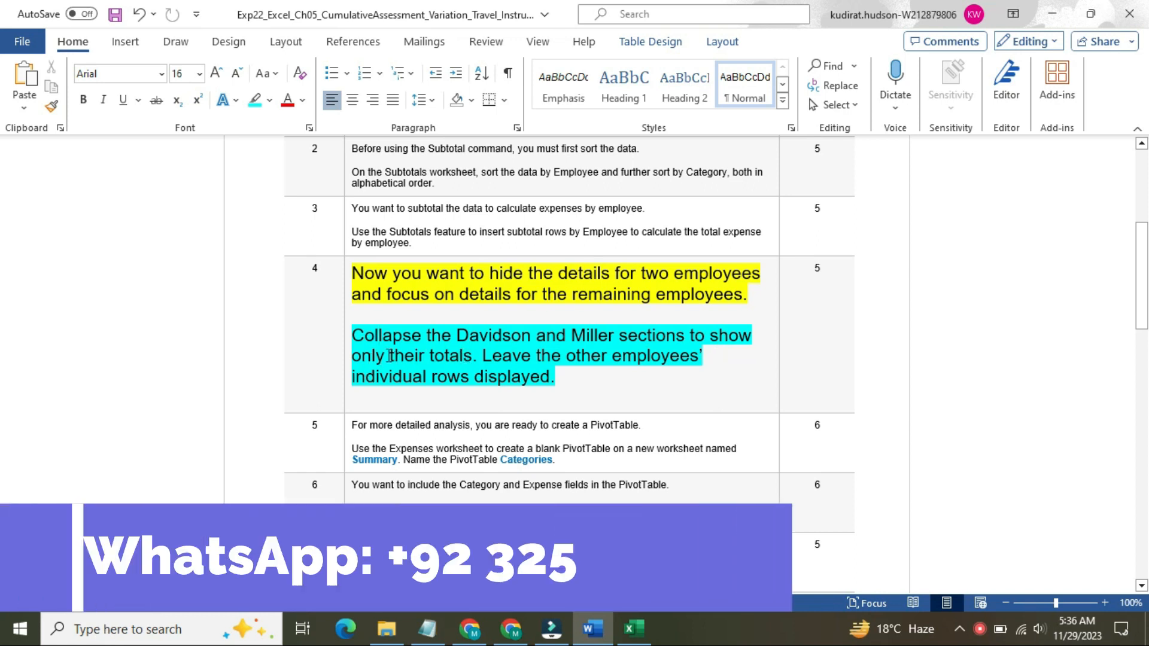
left_click_drag(390, 337, 481, 358)
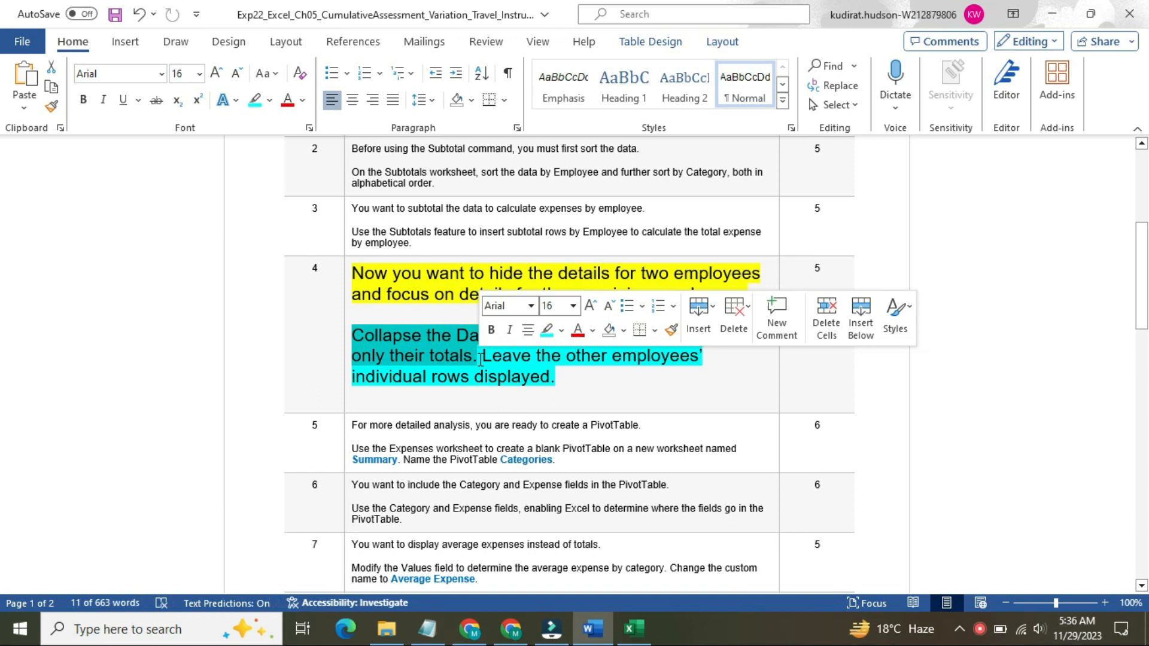
Switch to Excel and collapse the first, third and fourth employees' sections on the Subtotals worksheet to their totals
mouse_move(637, 627)
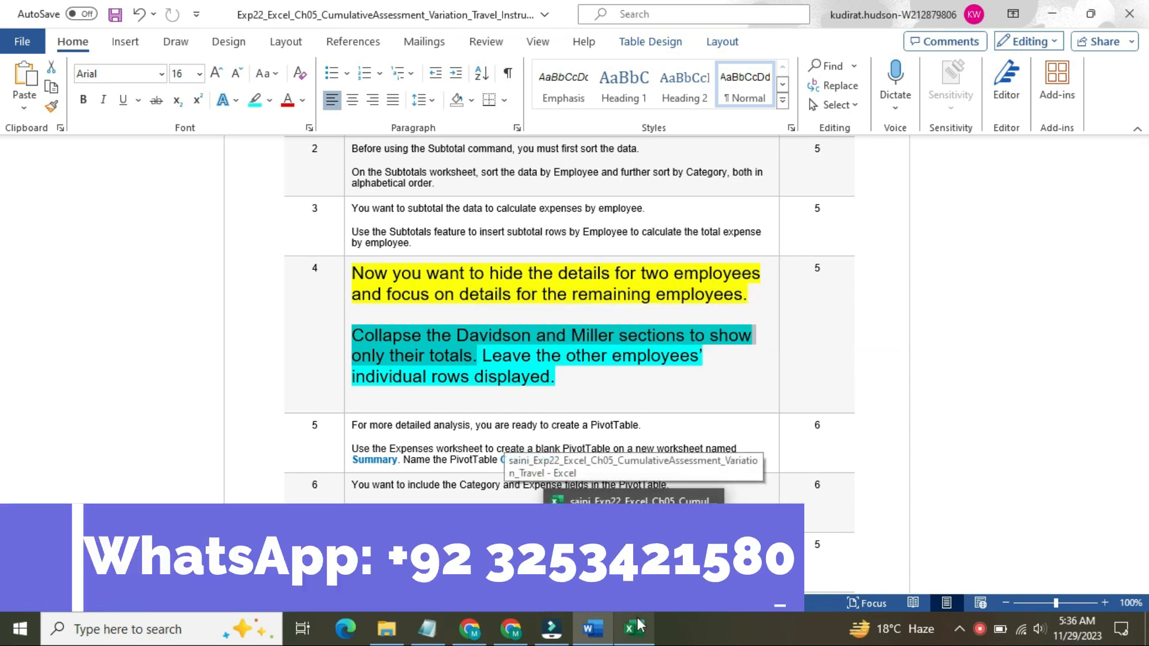
left_click(639, 626)
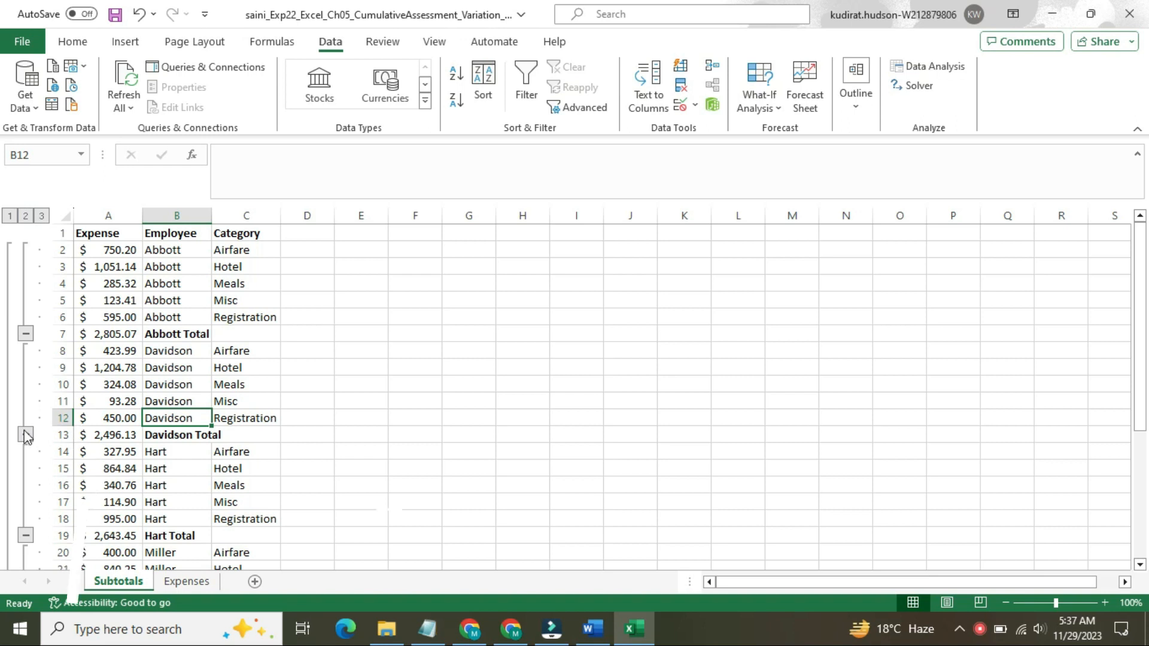
left_click(26, 334)
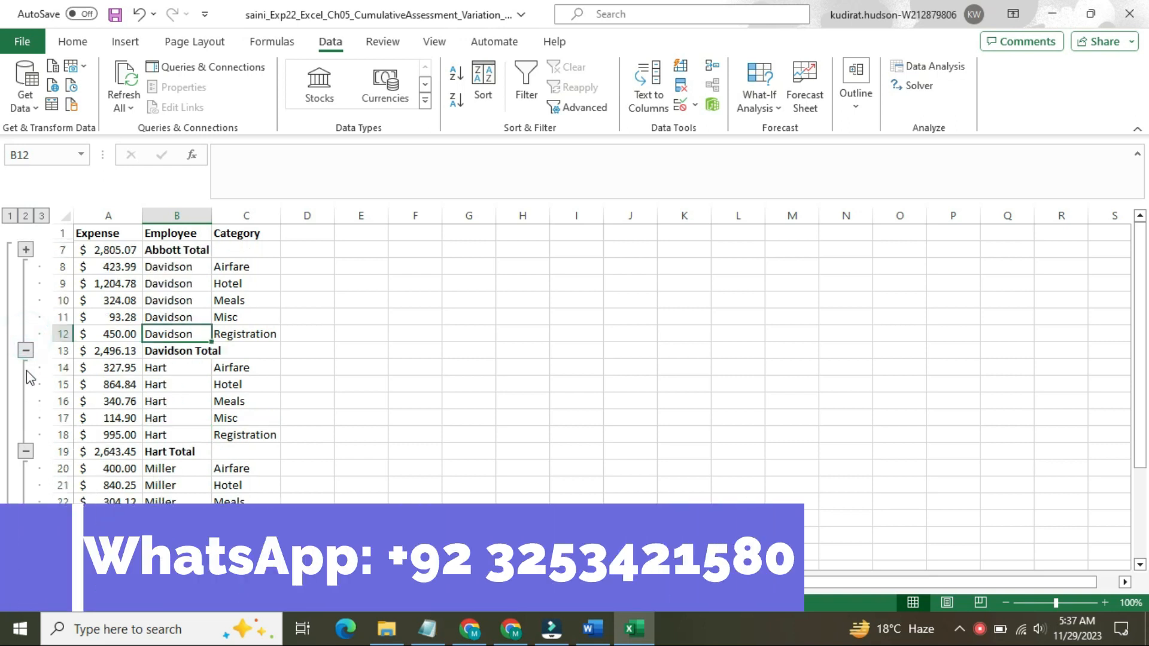
left_click(26, 452)
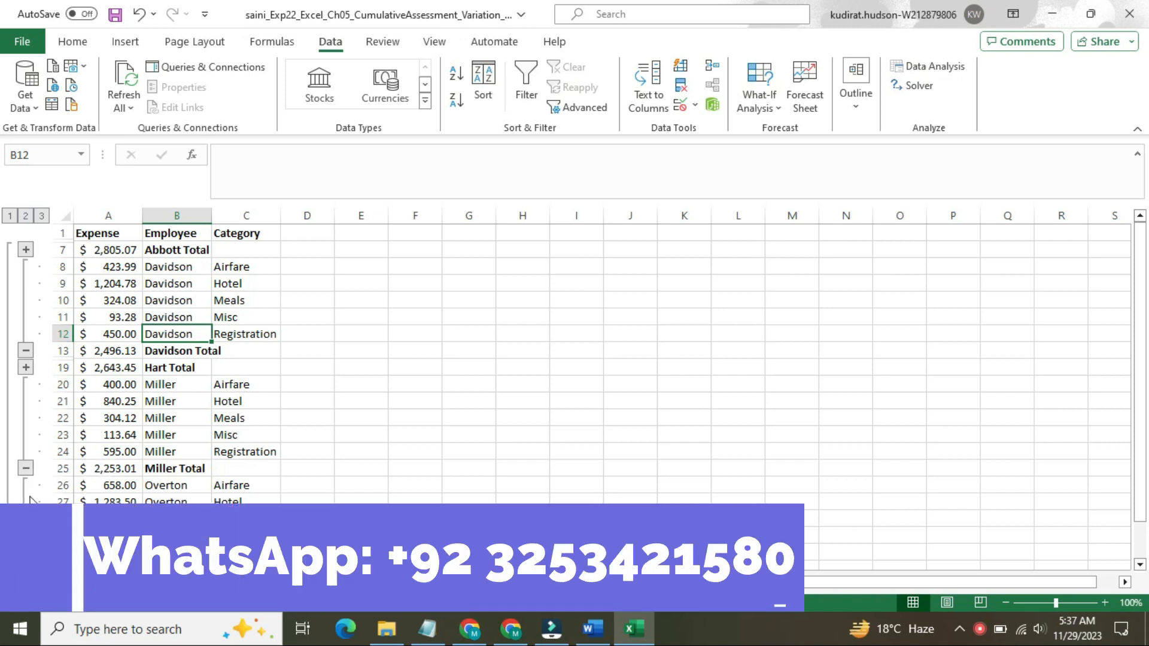
left_click(27, 468)
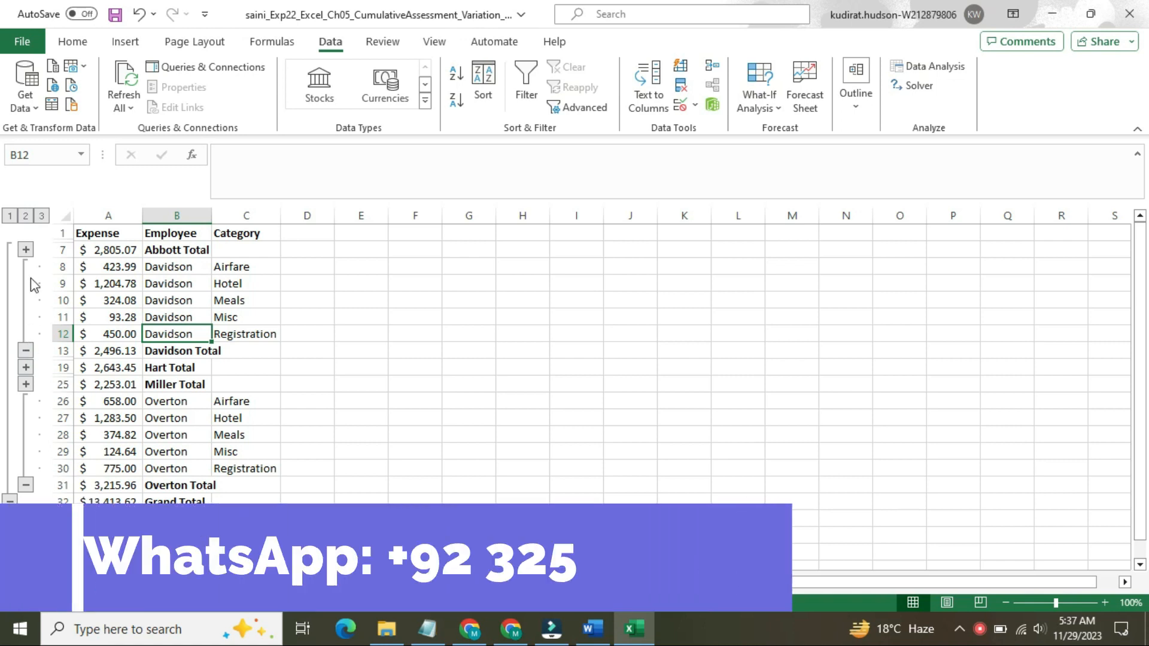
Try expanding the first employee's section and collapsing the second and fifth employees' sections, and revert those changes
left_click(26, 249)
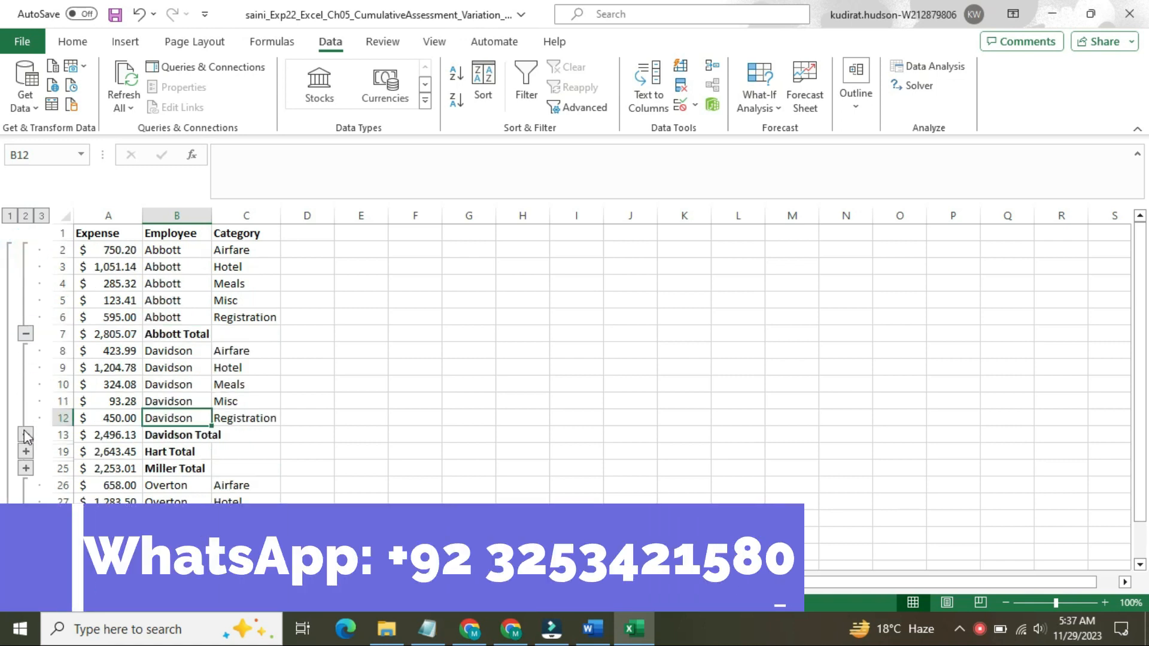
left_click(26, 435)
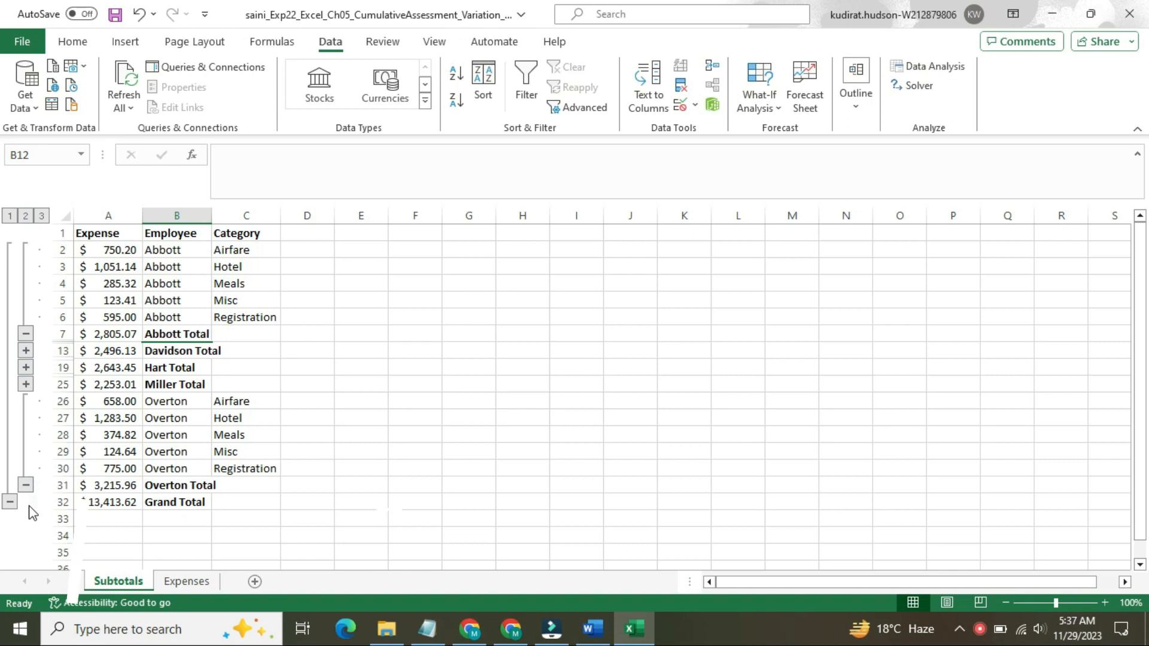
left_click(26, 486)
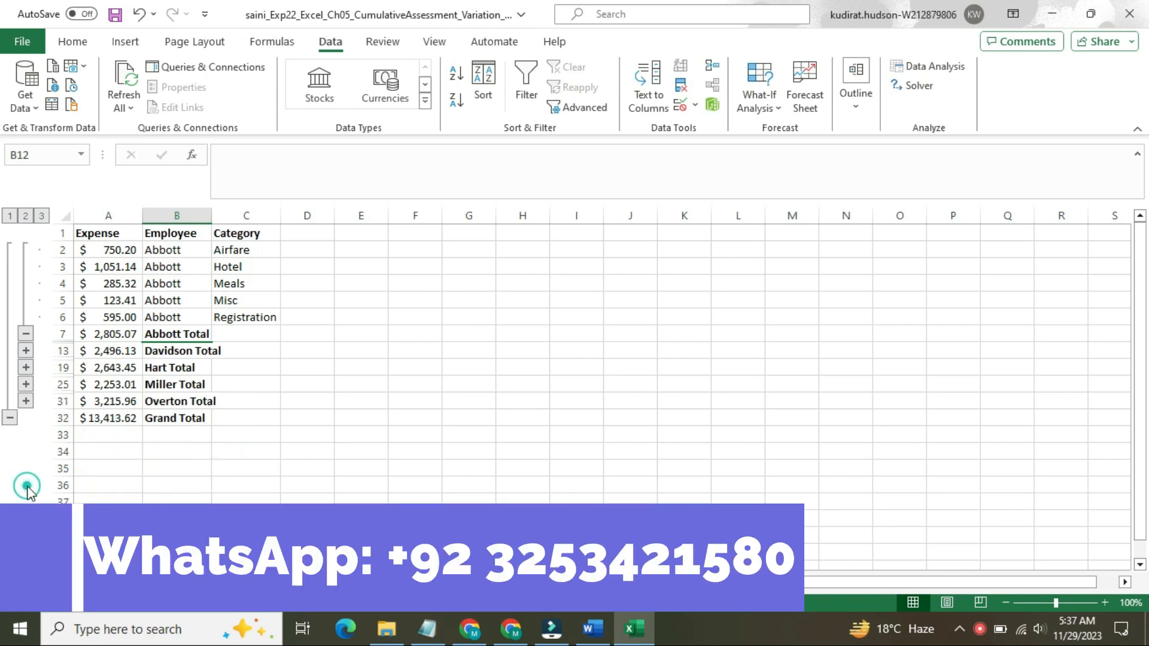
left_click(26, 401)
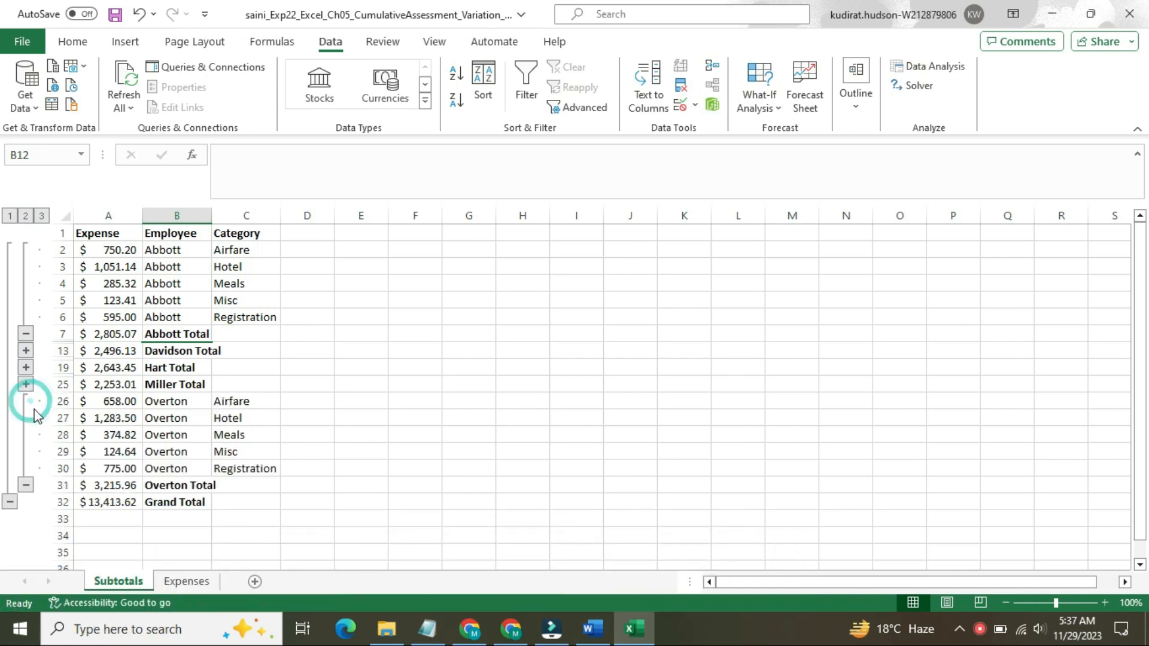
left_click(26, 351)
left_click(25, 334)
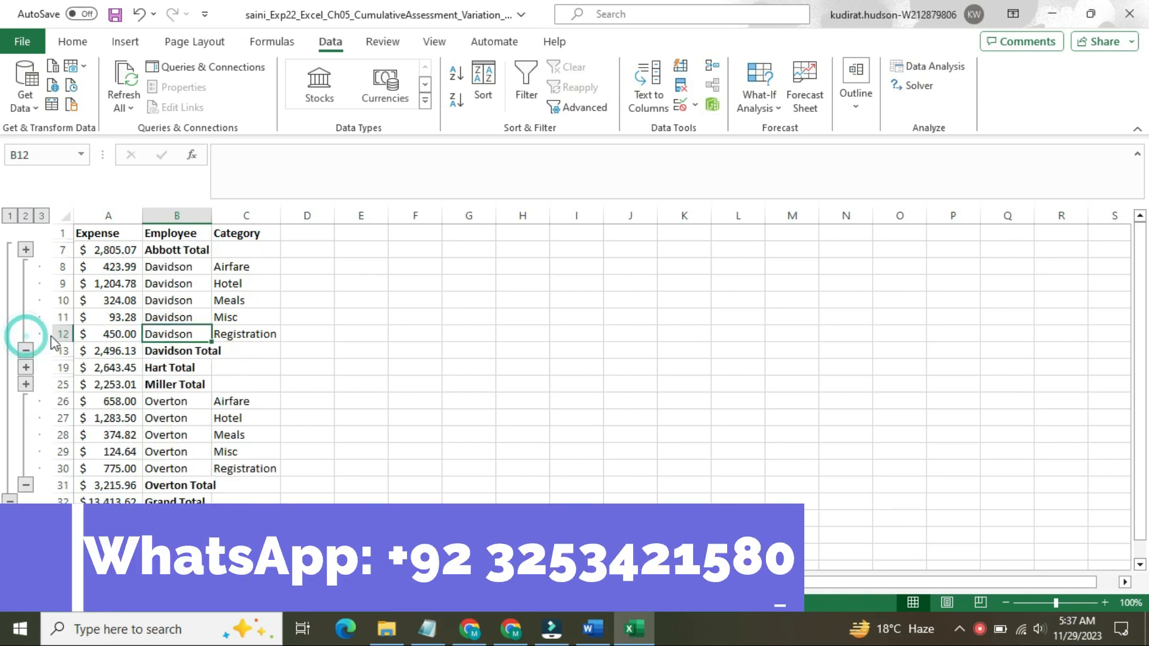
left_click(254, 398)
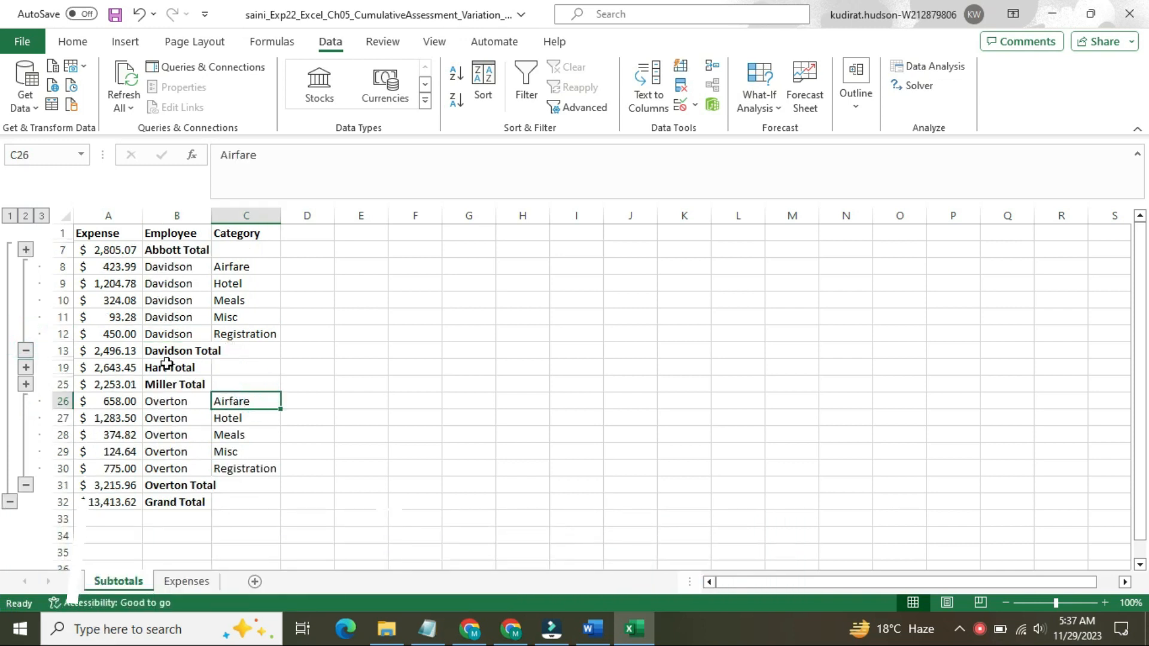
Collapse the second employee's section to its total and expand the third employee's individual rows
left_click(25, 350)
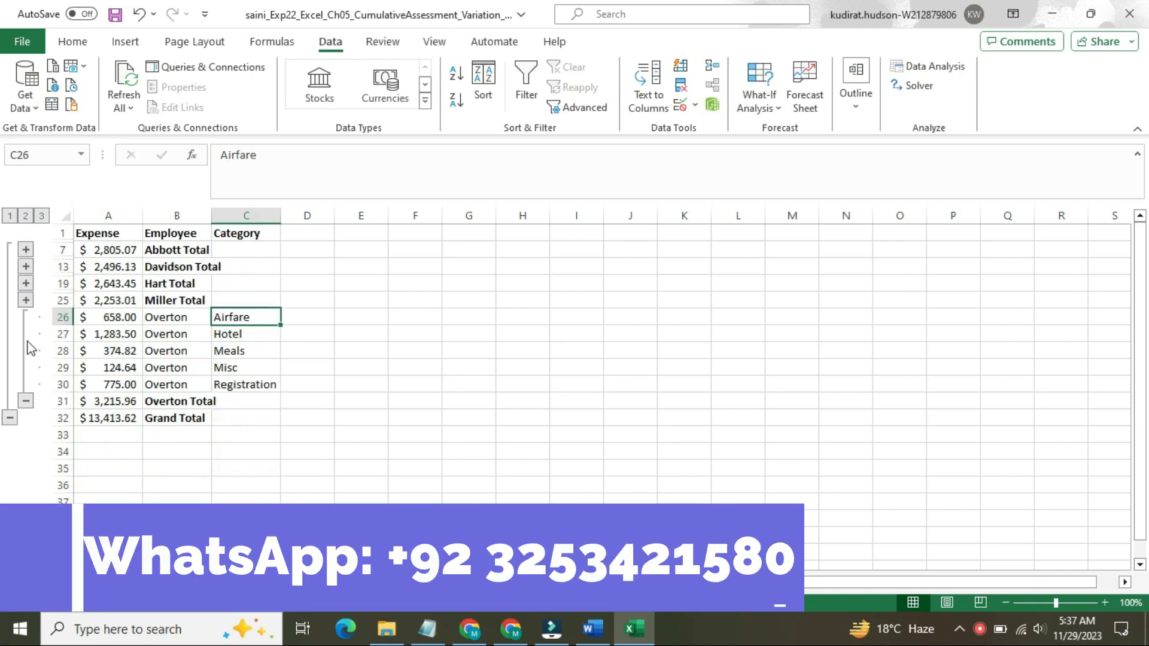
left_click(26, 268)
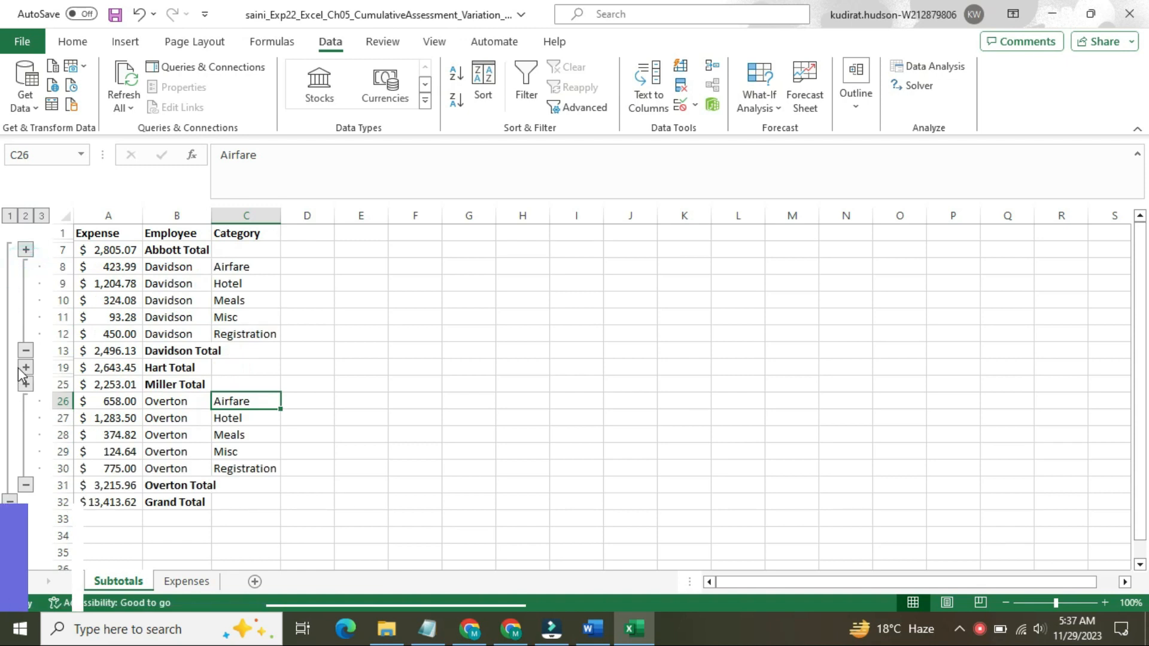
left_click(25, 332)
left_click(26, 284)
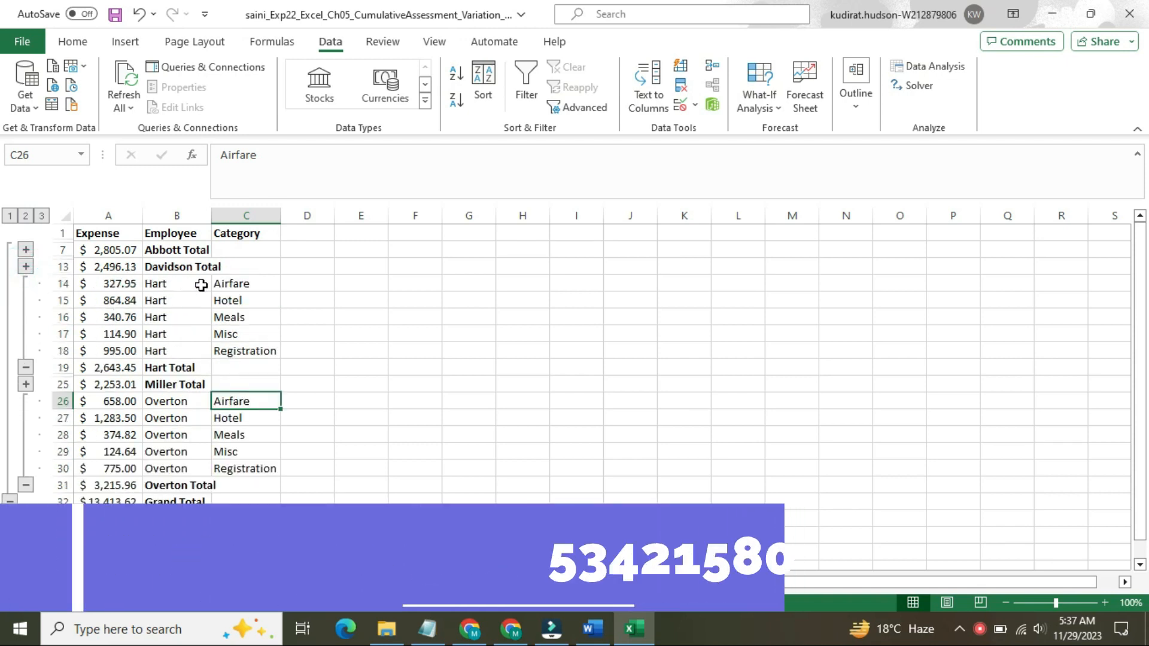
Check step 4 of the Word instructions against the collapsed employee sections on Excel's Subtotals worksheet
left_click(592, 628)
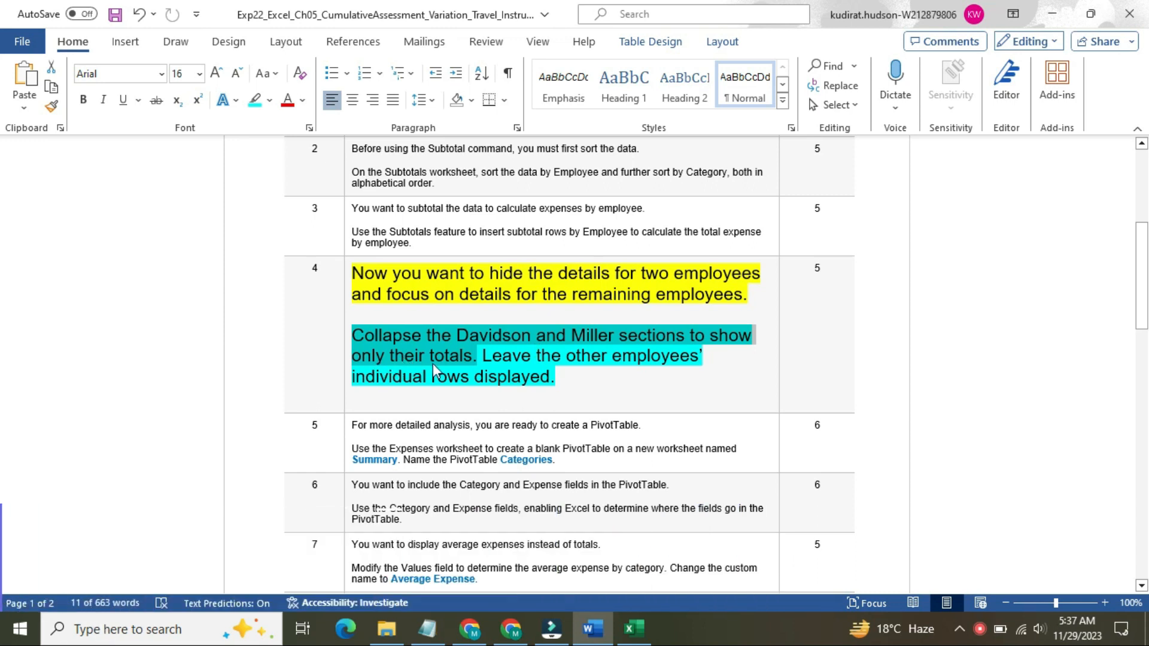
mouse_move(634, 628)
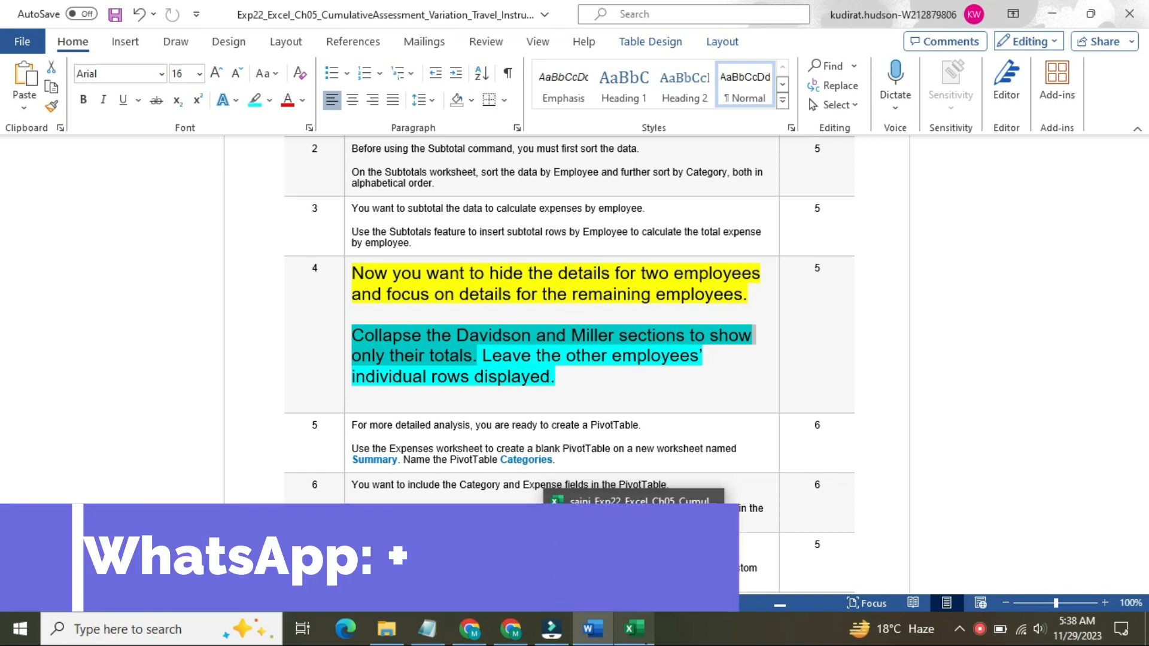
left_click(633, 559)
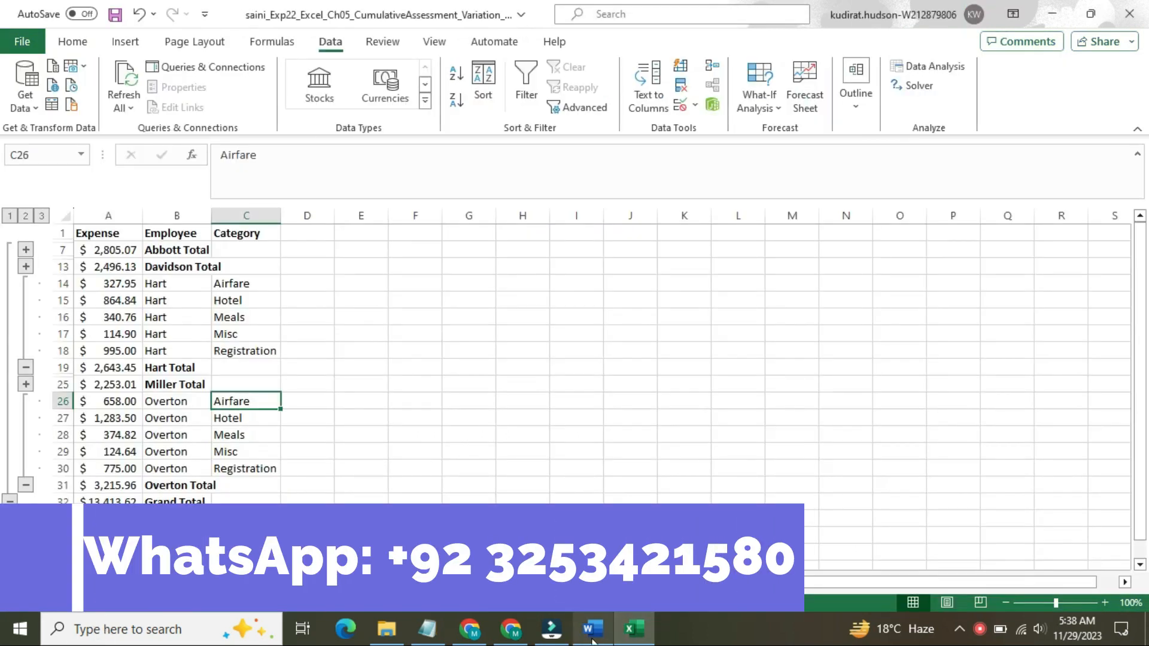
left_click(466, 500)
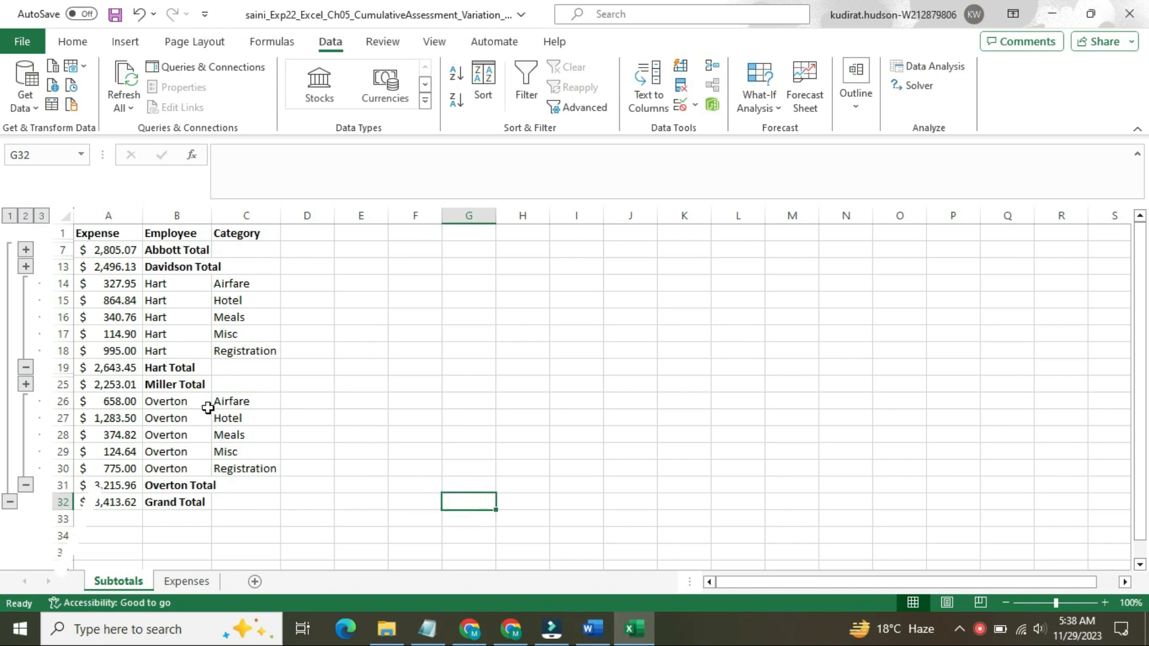
Switch to Word, set step 4's instruction text to 9 pt and remove its highlighting
left_click(593, 628)
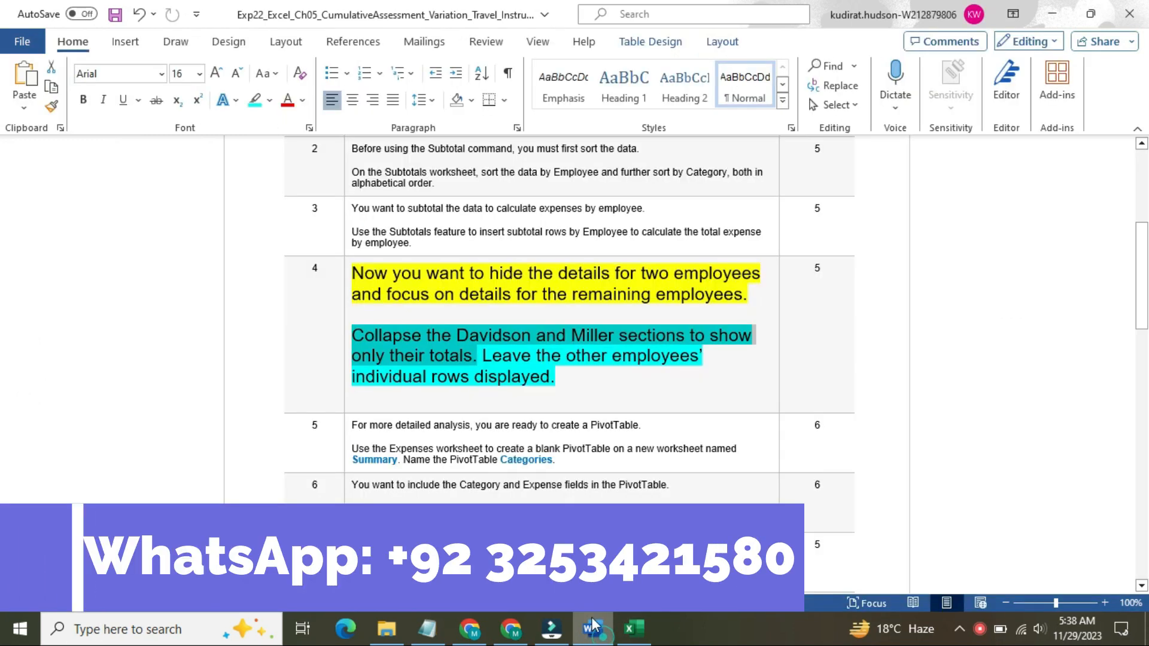
left_click(348, 286)
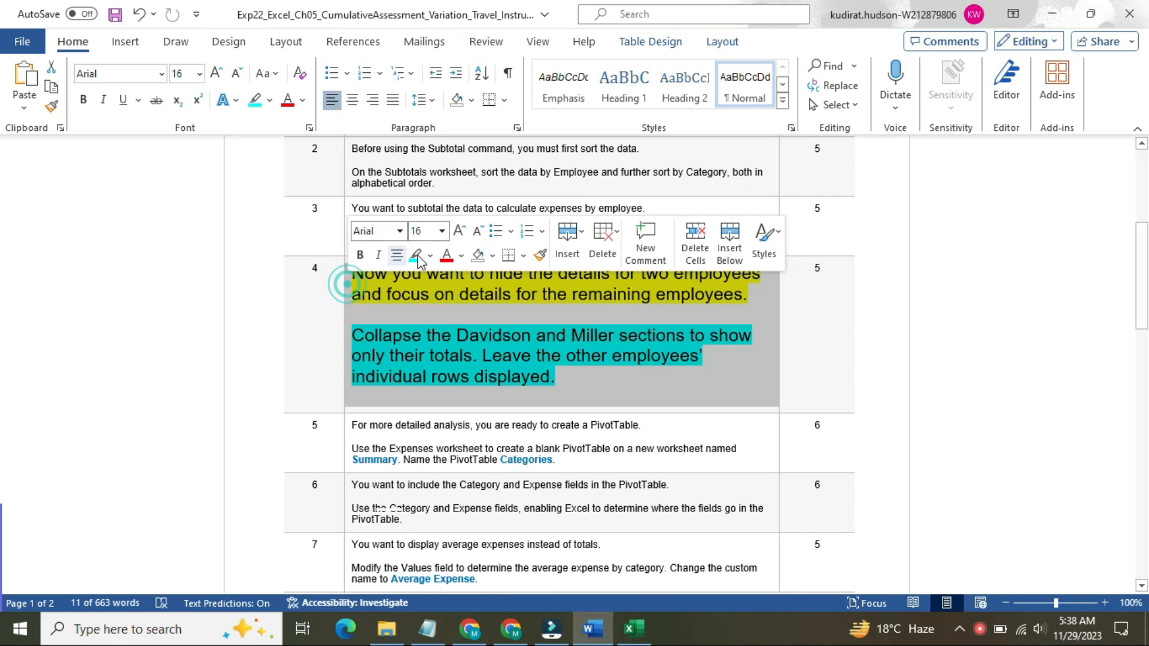
left_click(442, 232)
left_click(421, 272)
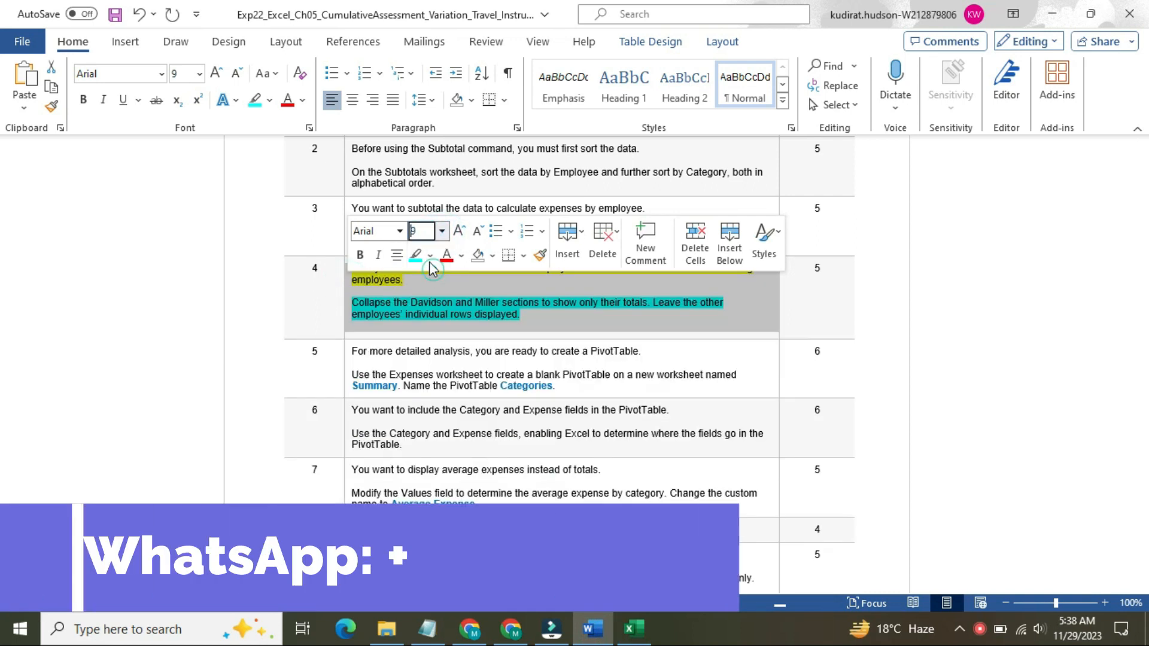
left_click(430, 256)
left_click(458, 394)
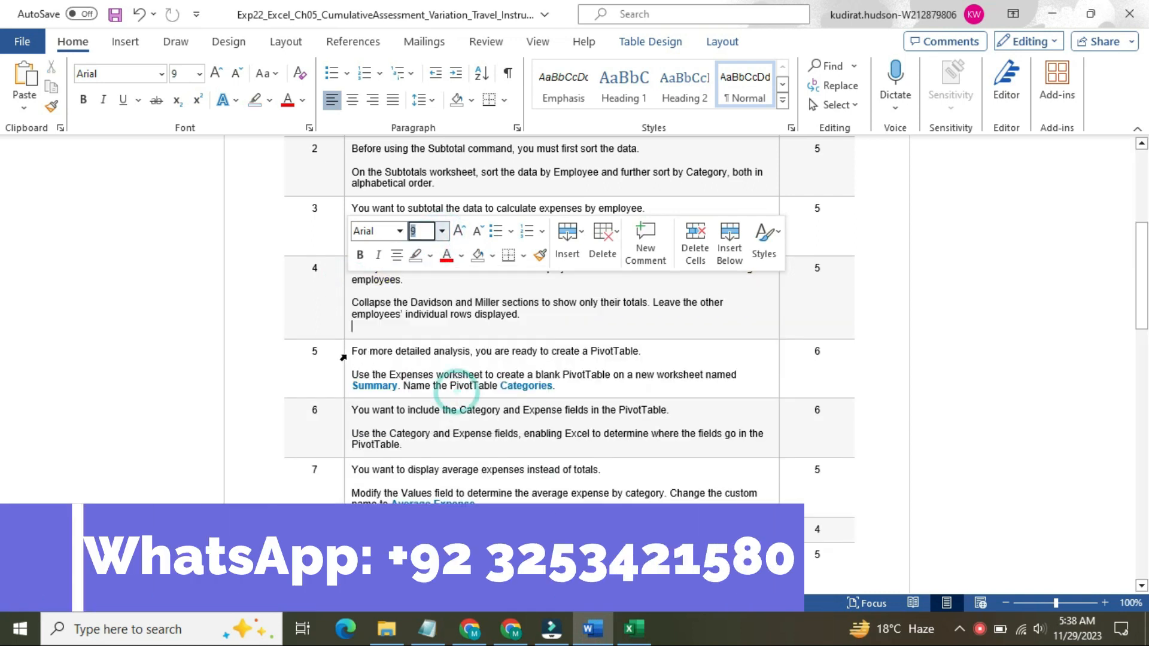
Set step 5's instruction text to 16 pt and highlight it in yellow
left_click(343, 358)
left_click(443, 300)
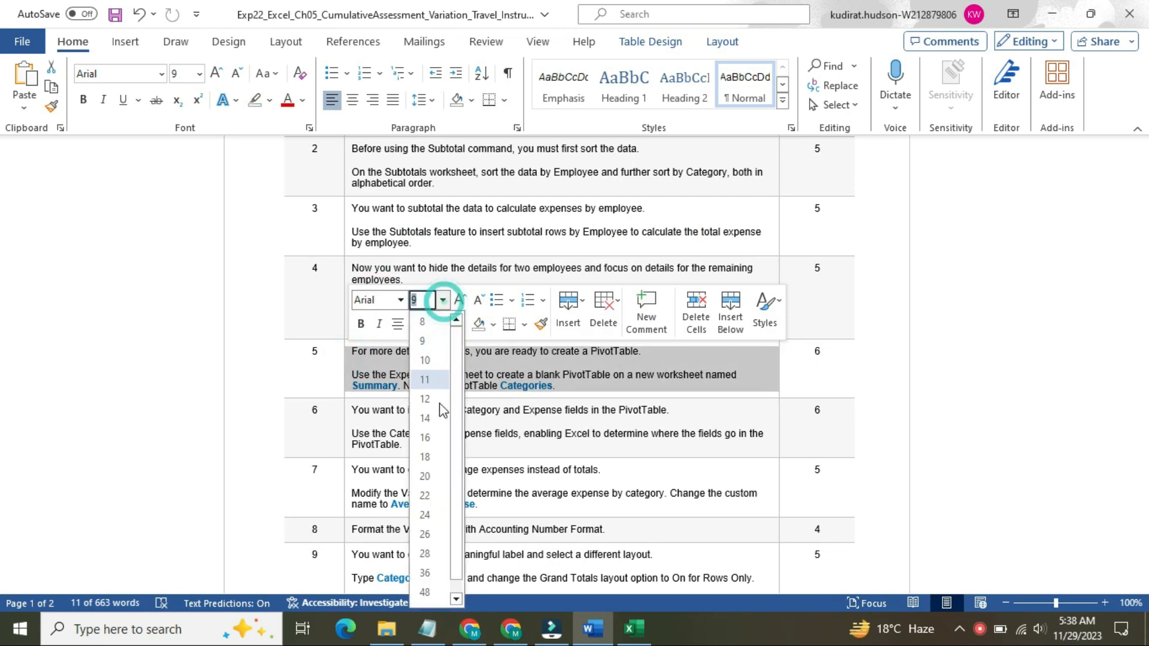
left_click(425, 437)
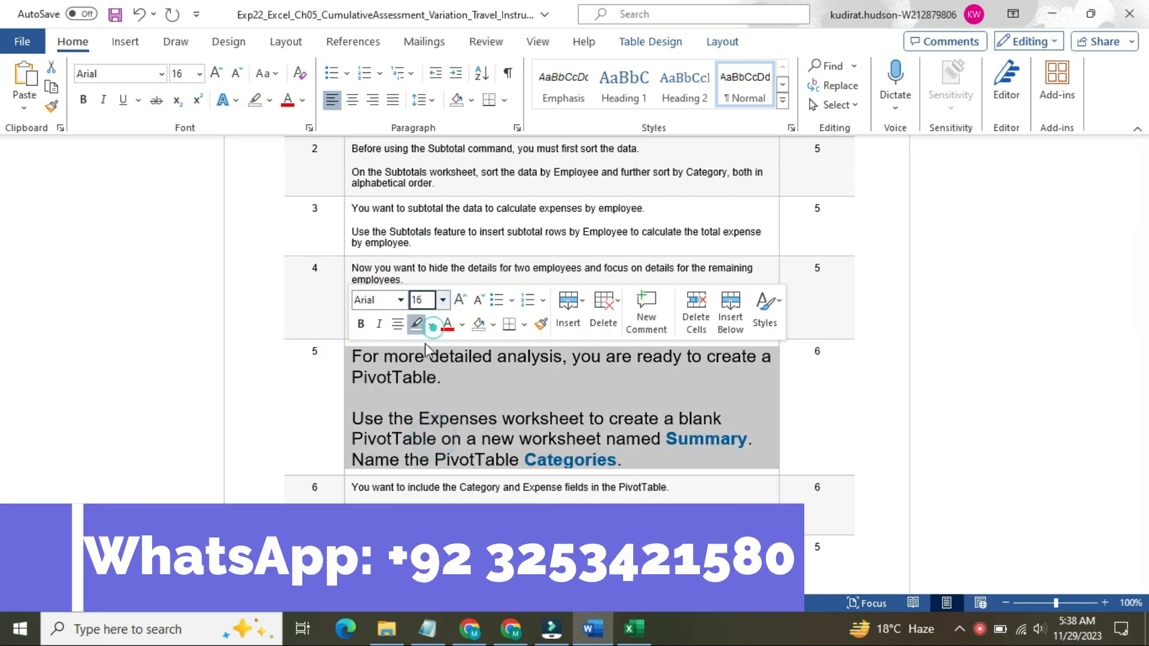
left_click(433, 327)
left_click(420, 386)
left_click(419, 396)
left_click_drag(1147, 259, 1148, 304)
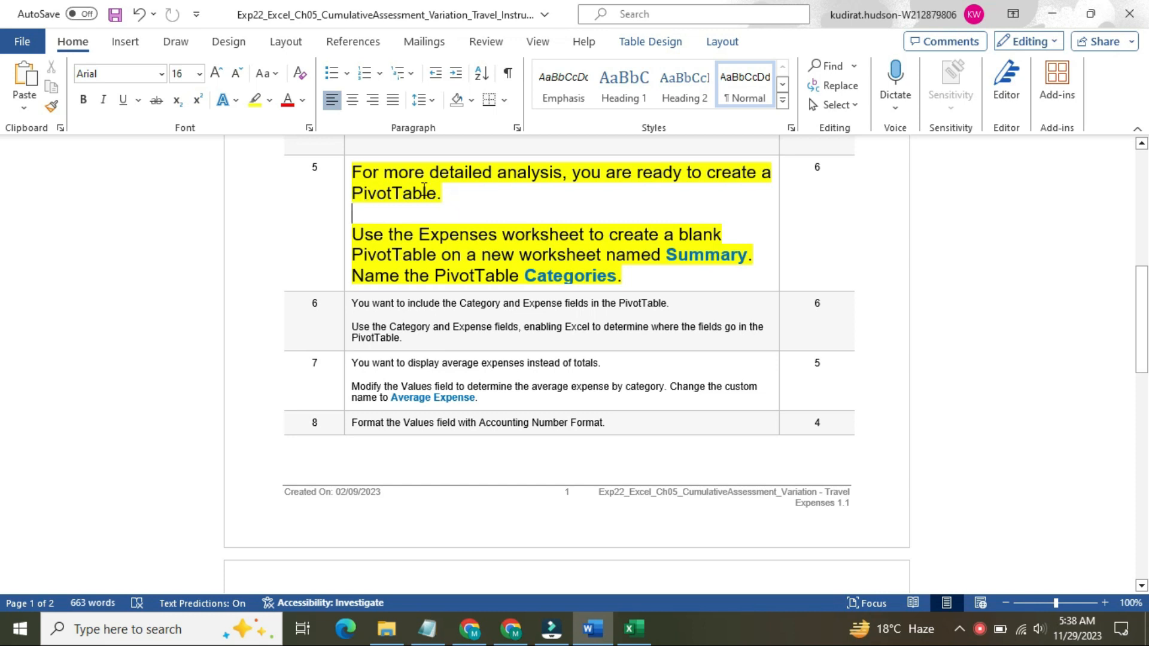
Change the highlight of step 5's second paragraph, about the blank PivotTable, to turquoise
left_click_drag(352, 230, 739, 281)
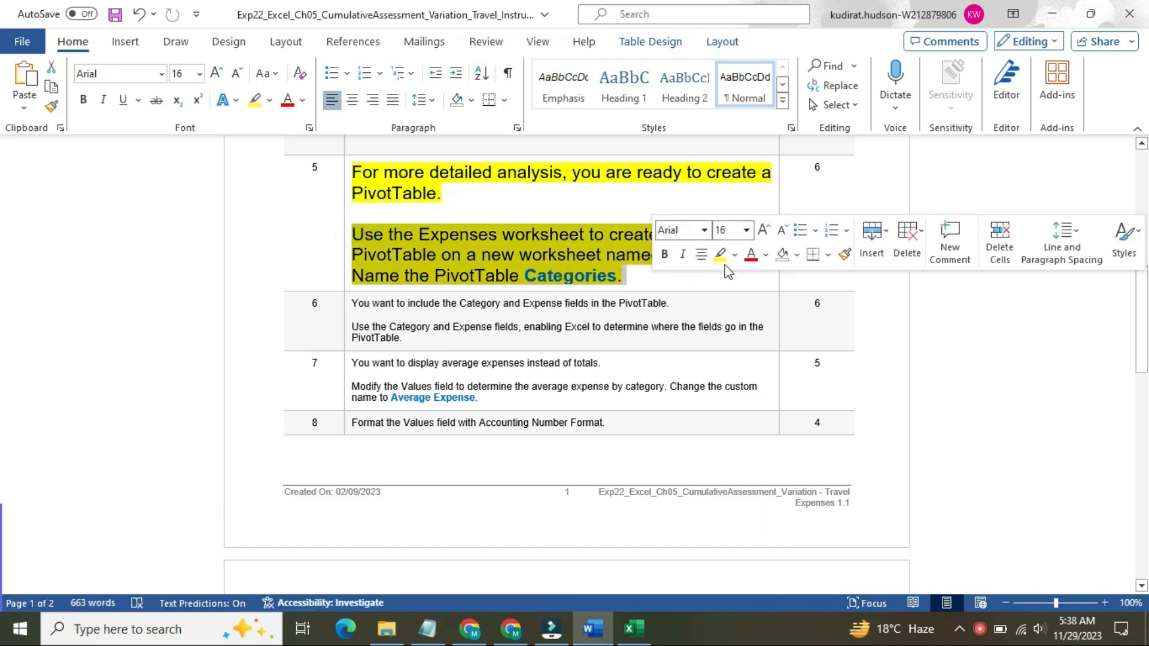
left_click(735, 255)
left_click(771, 311)
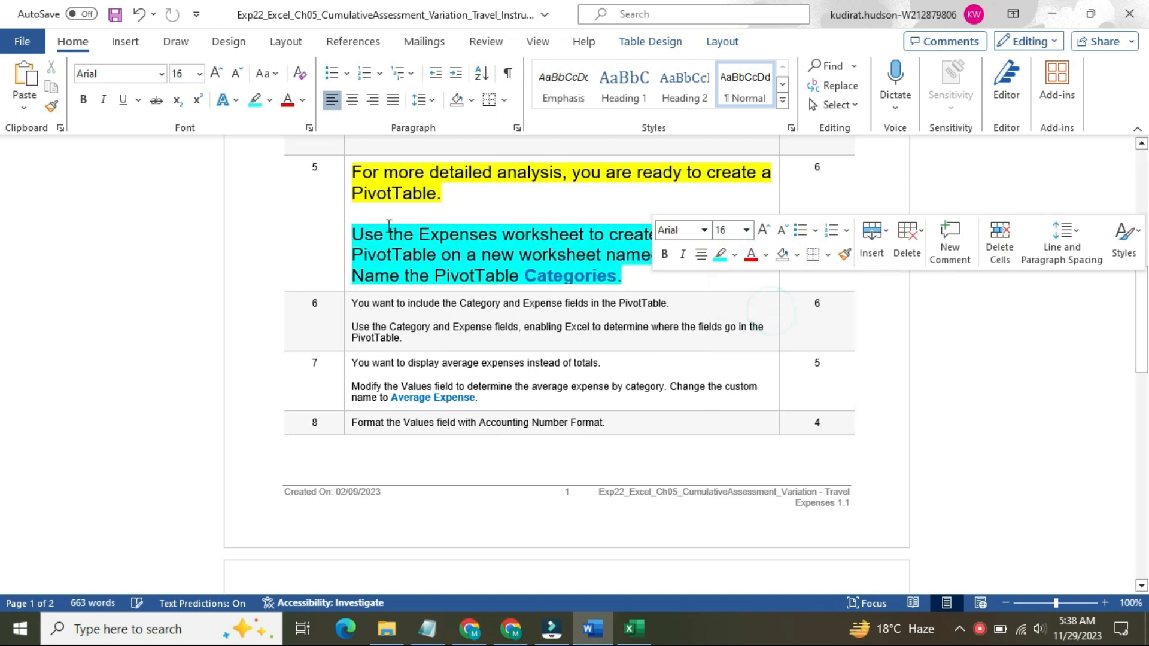
Select step 5's phrase "Use the Expenses worksheet to", and switch to Excel to open the Expenses worksheet
left_click_drag(354, 233, 590, 235)
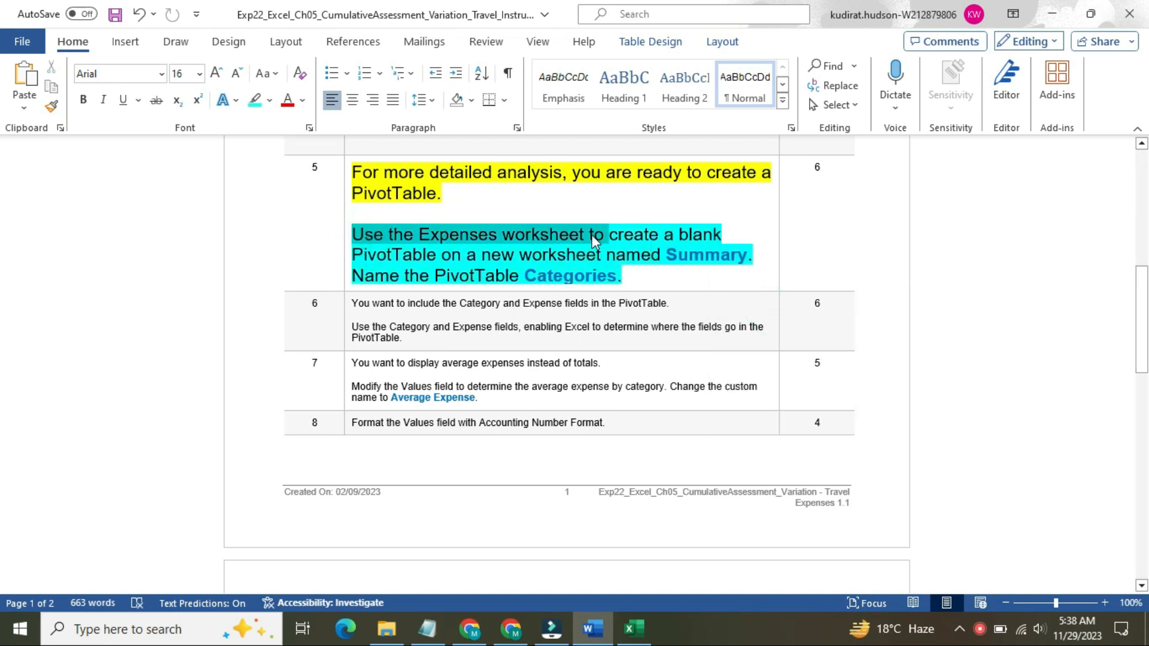
left_click(635, 629)
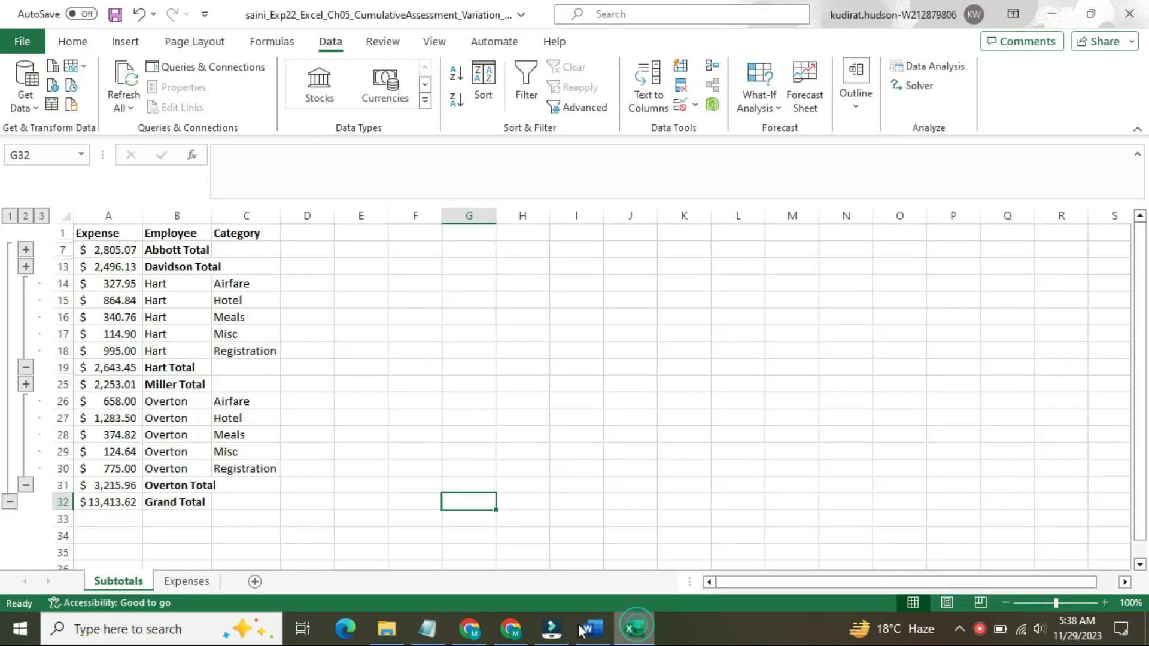
left_click(187, 581)
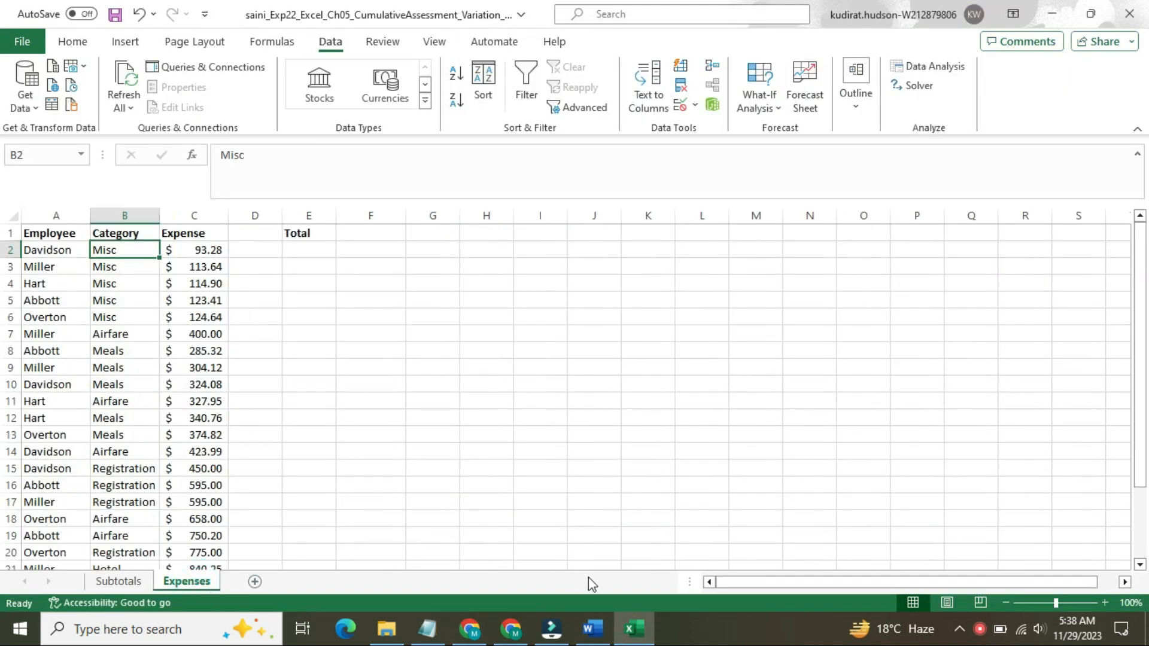
Select the blank PivotTable phrase in Word's step 5, and create a blank PivotTable from the Expenses data on a new worksheet in Excel
left_click(593, 628)
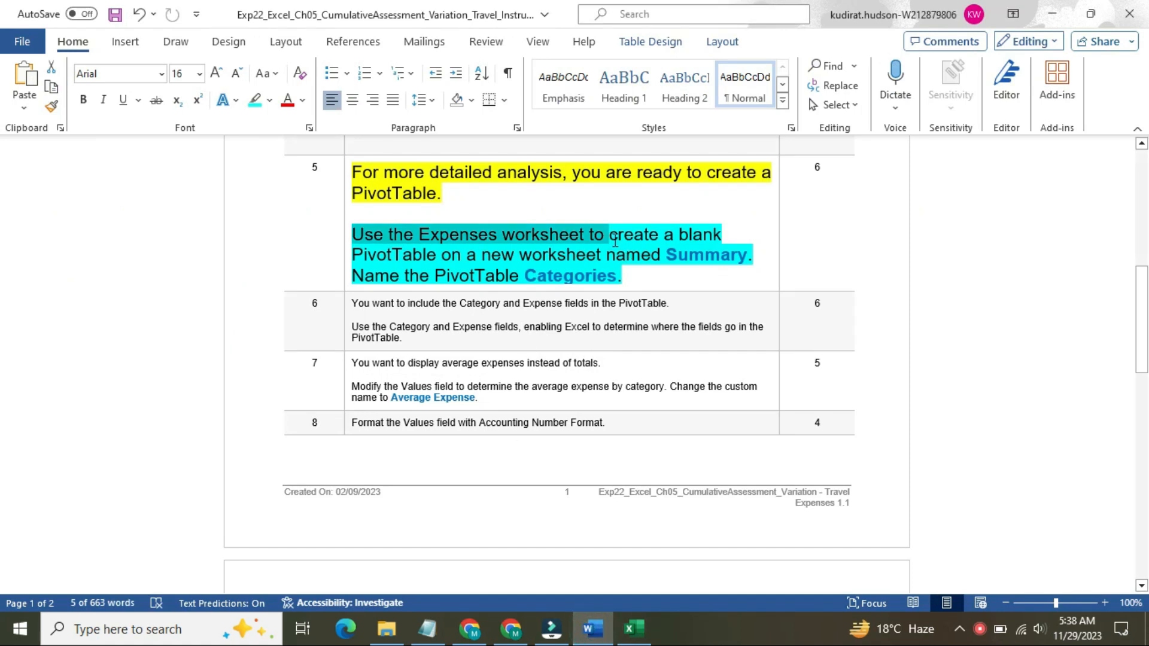
left_click_drag(616, 234, 572, 256)
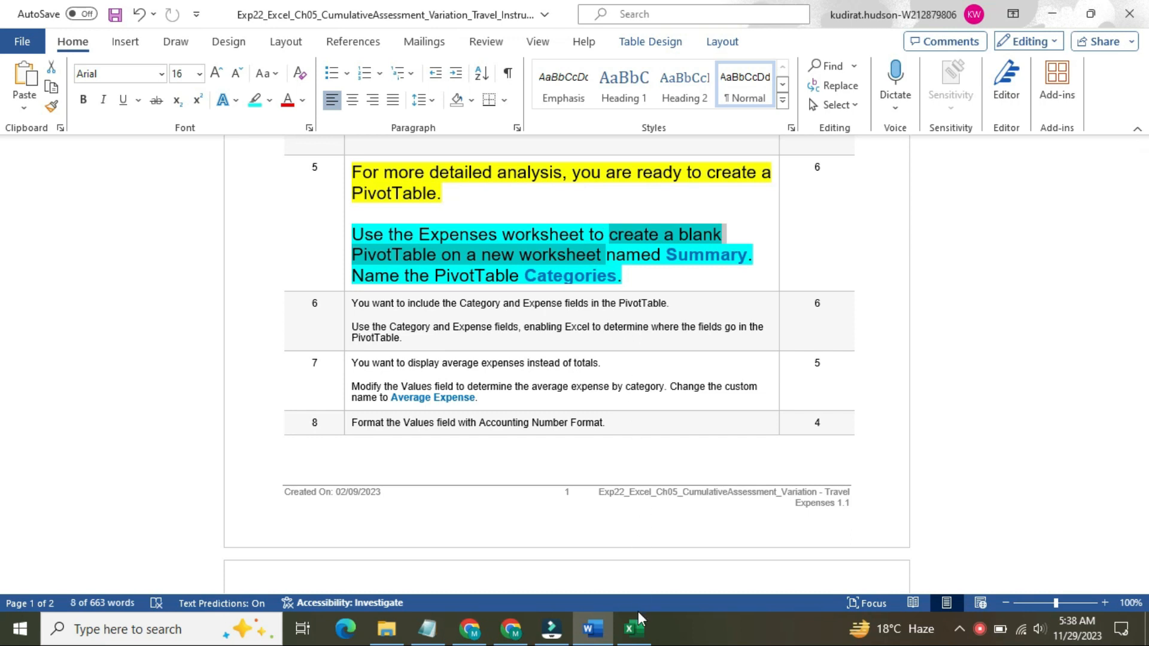
mouse_move(640, 633)
left_click(636, 630)
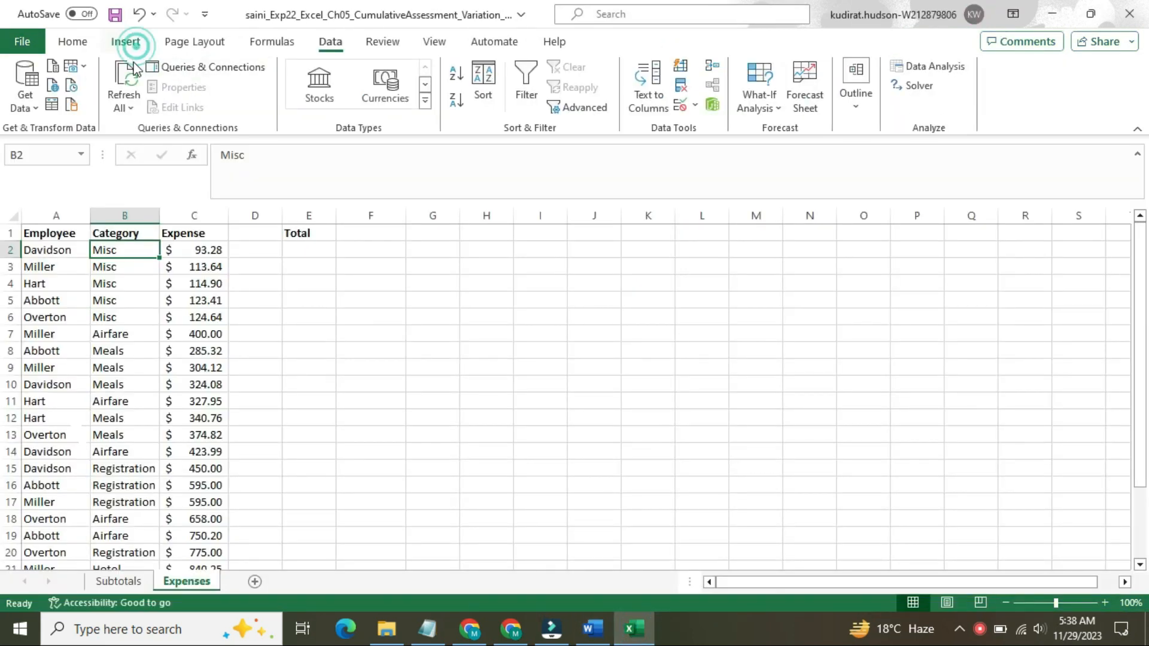
left_click(125, 42)
left_click(108, 105)
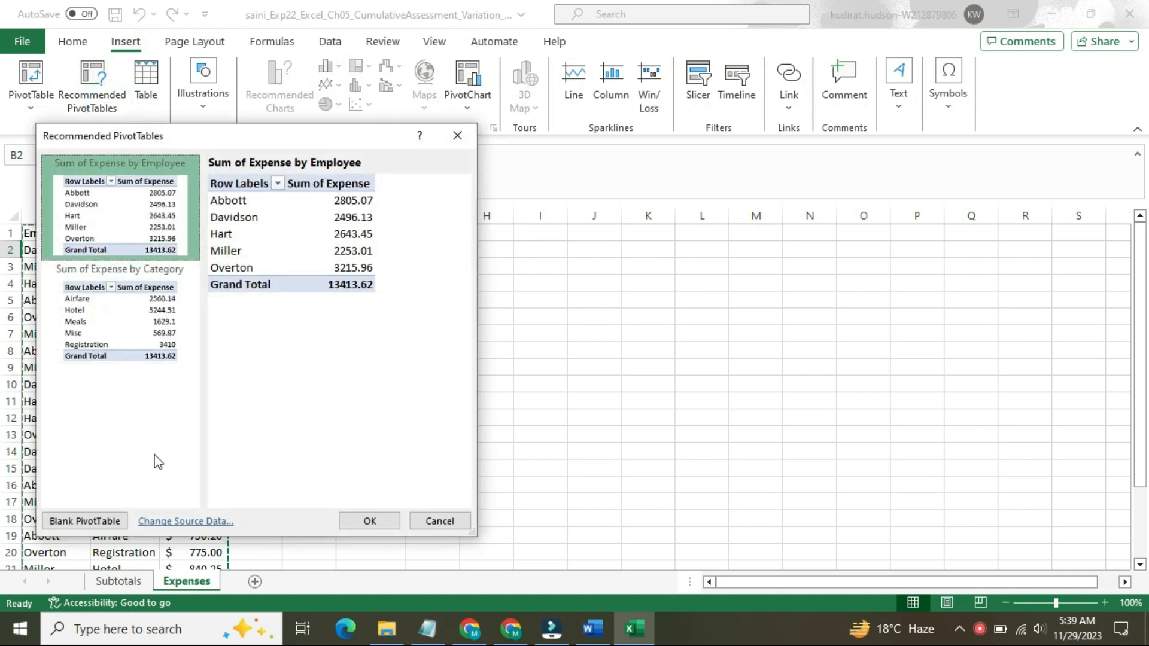
left_click(114, 521)
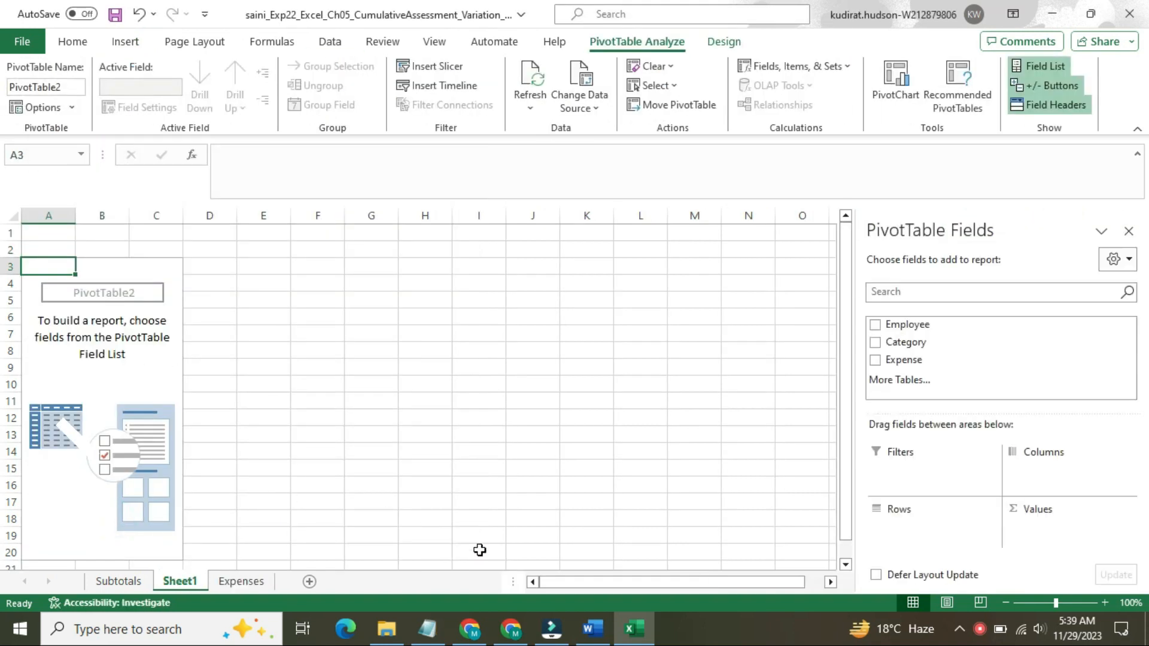
Select the required worksheet name in Word's step 5, and rename the new PivotTable worksheet in Excel as Summary
left_click(592, 628)
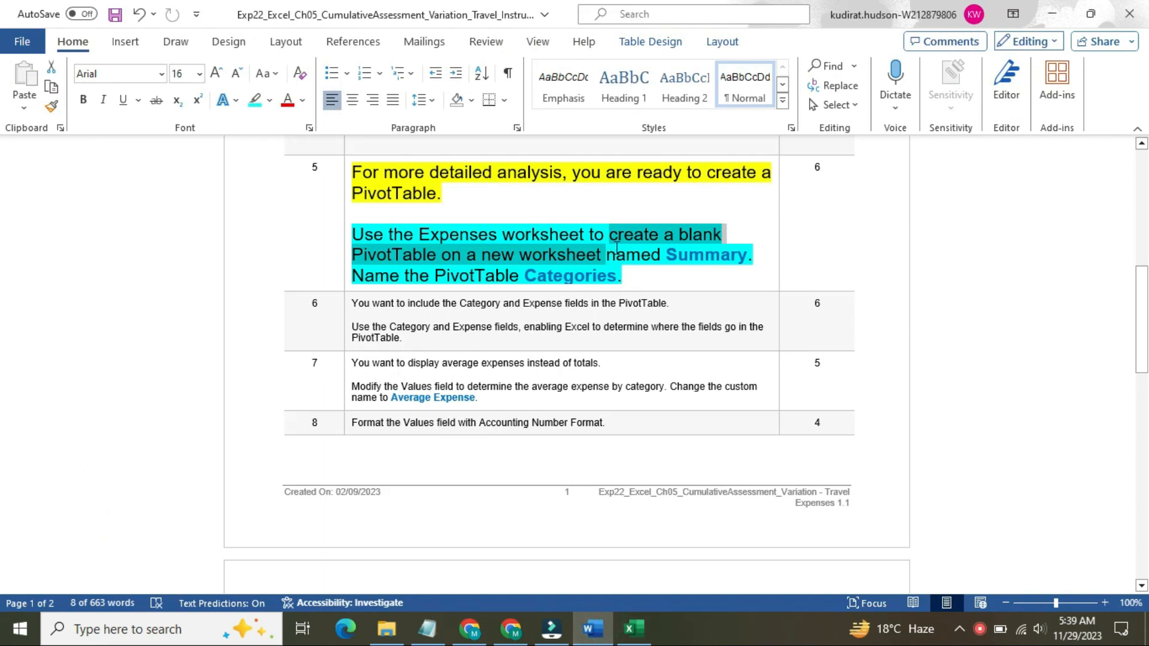
double_click(669, 251)
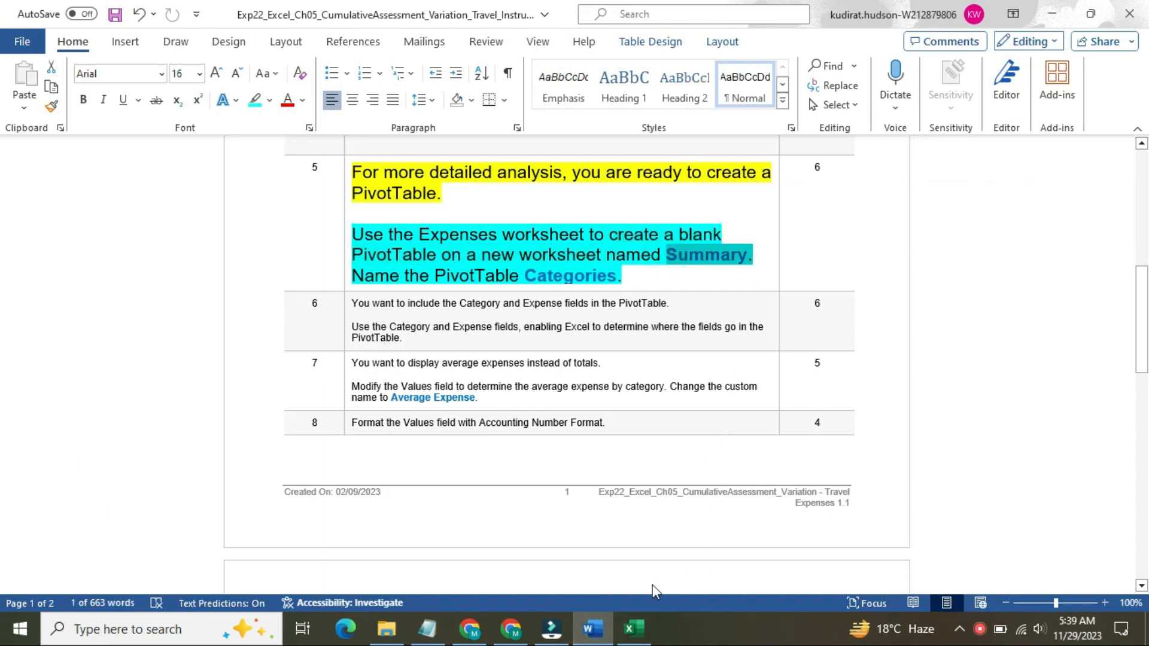
left_click(624, 640)
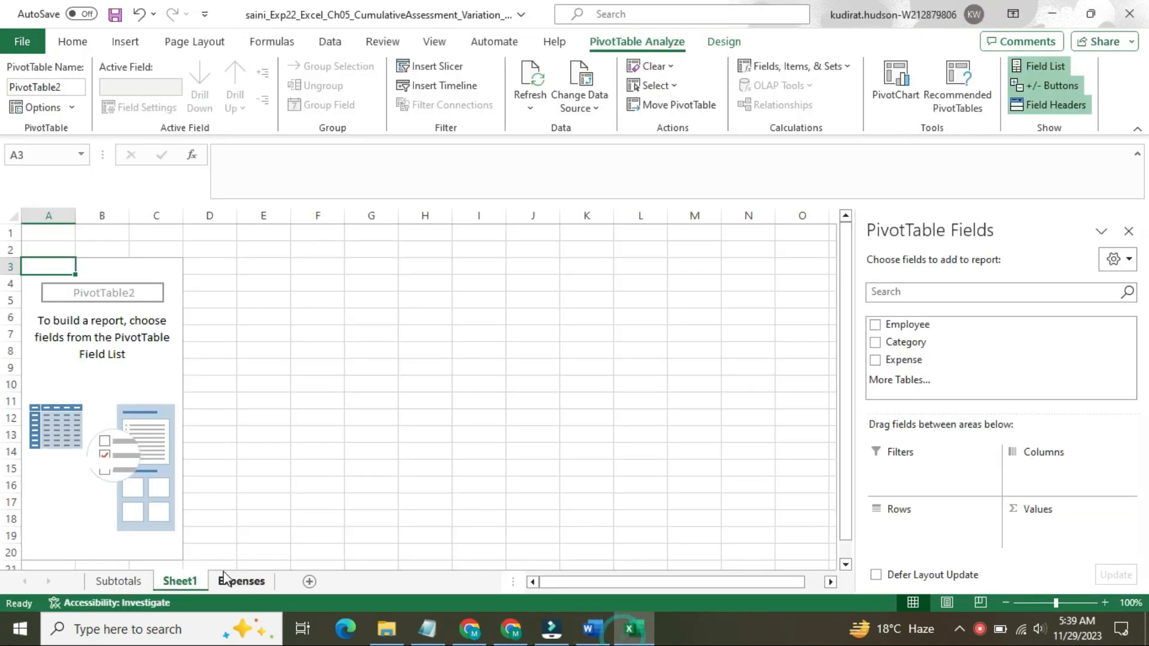
double_click(185, 582)
type("S")
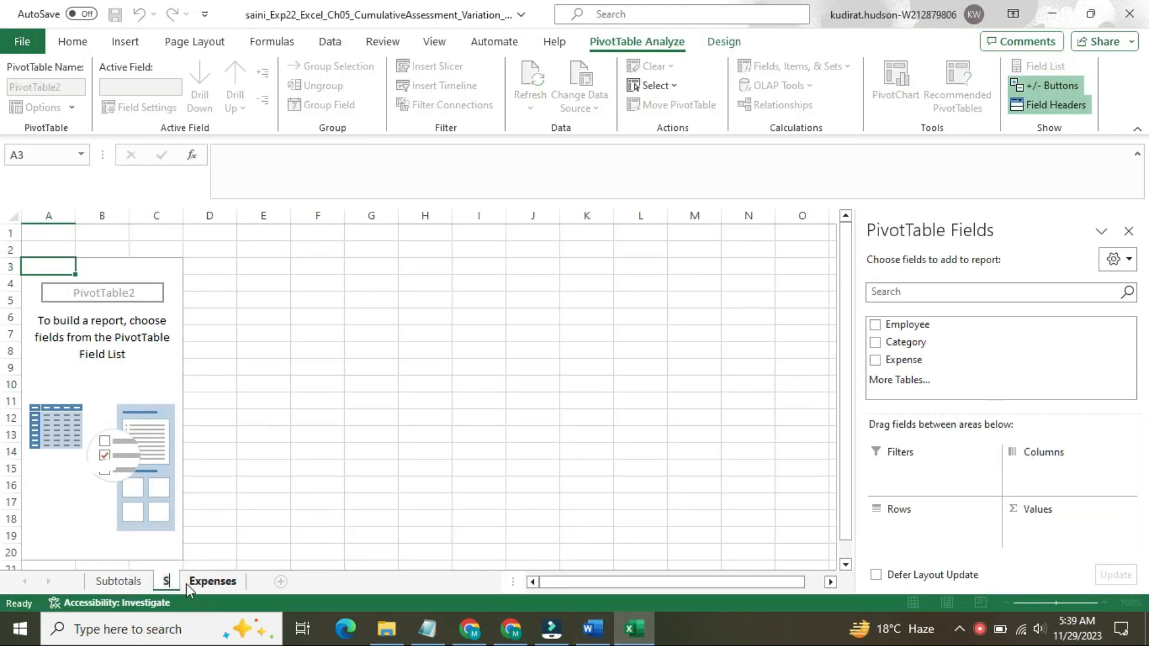
type("umma")
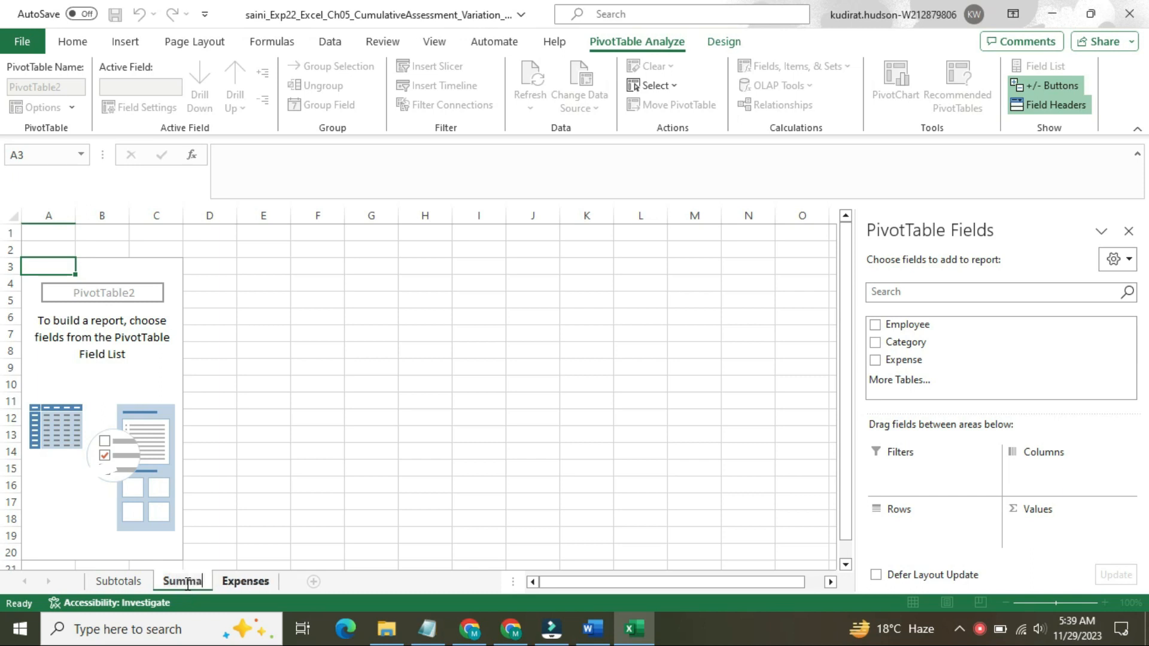
type("ry")
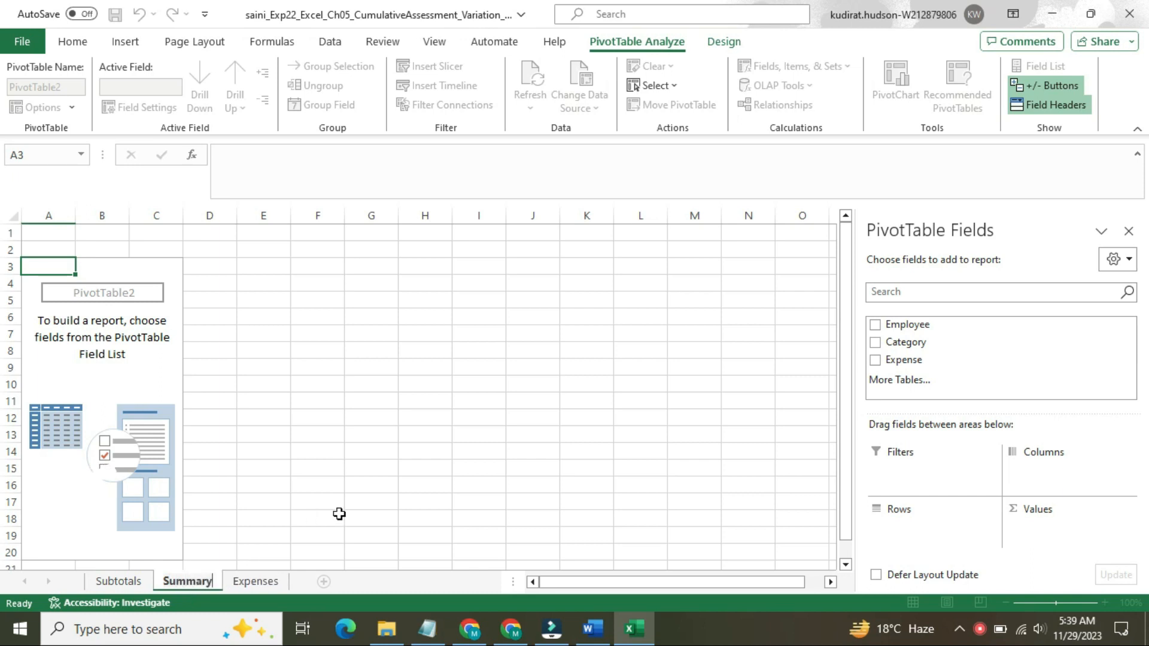
key("Return")
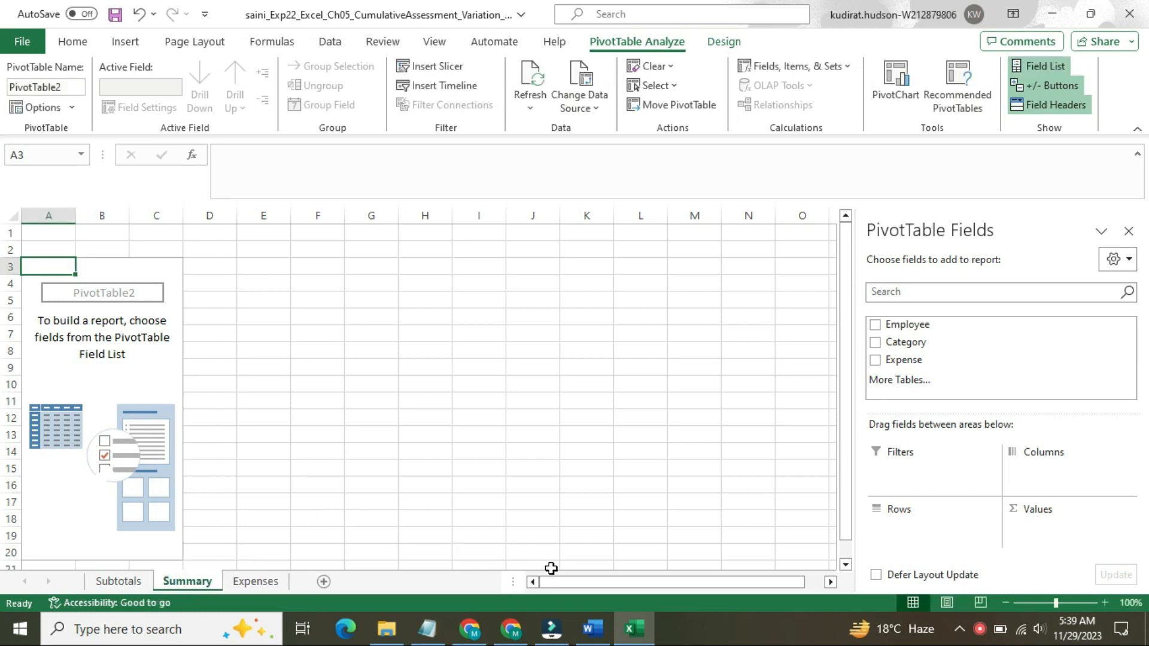
Select the sentence about naming the PivotTable in Word's step 5, and name the PivotTable Categories in Excel
left_click(592, 628)
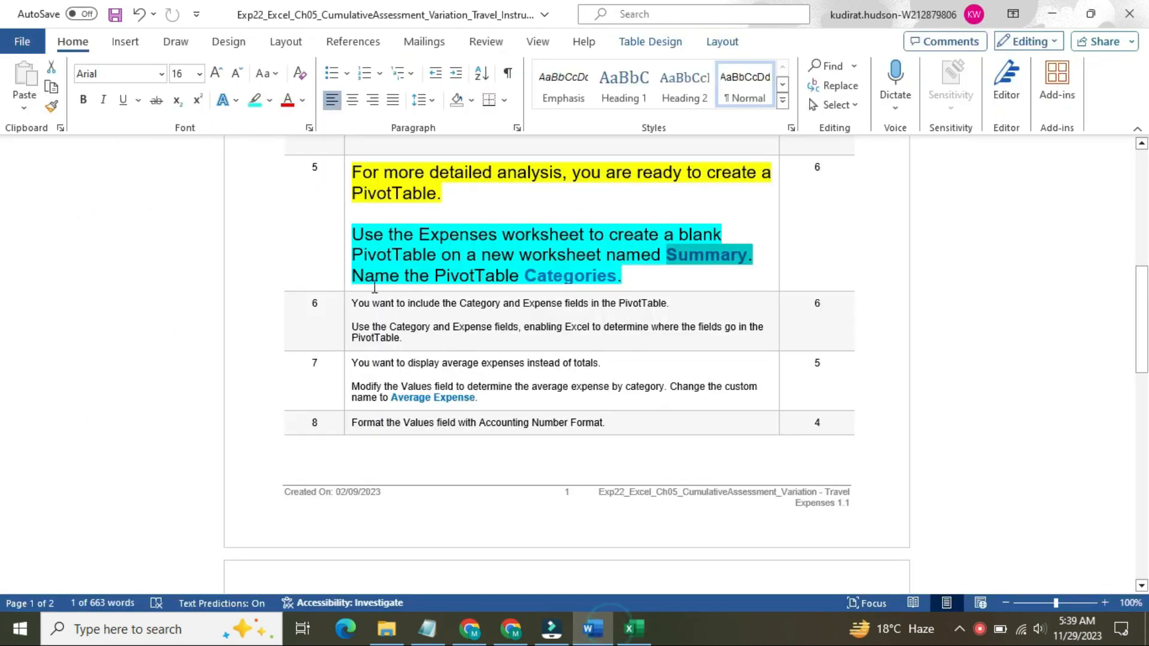
left_click_drag(353, 277, 618, 275)
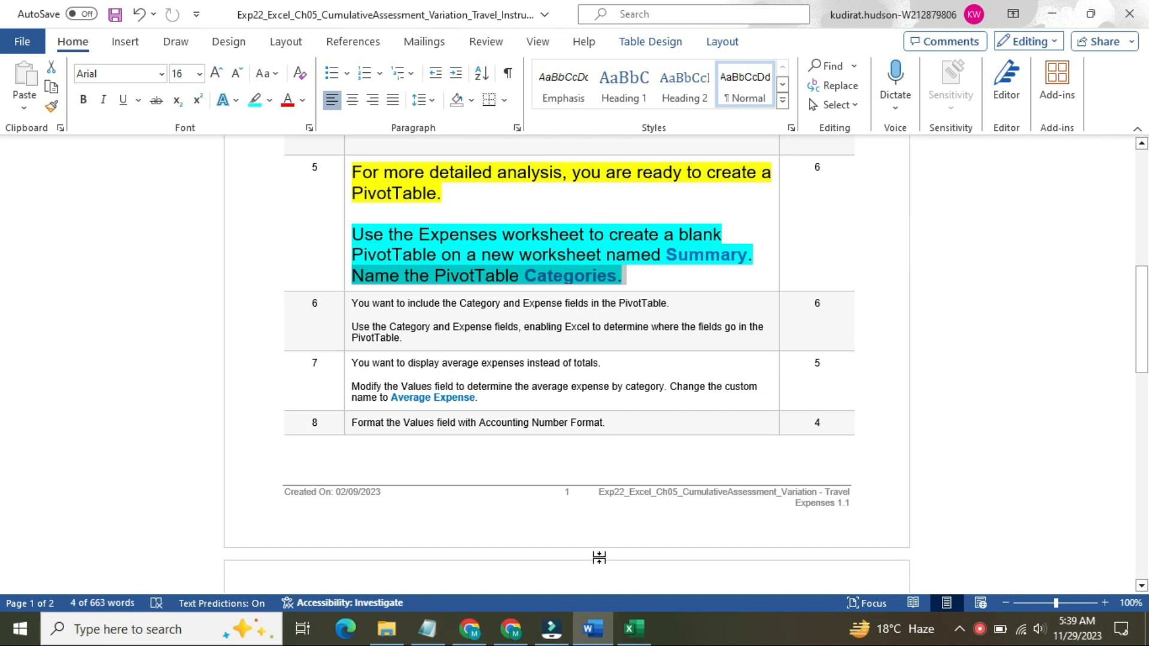
left_click(634, 642)
left_click(70, 87)
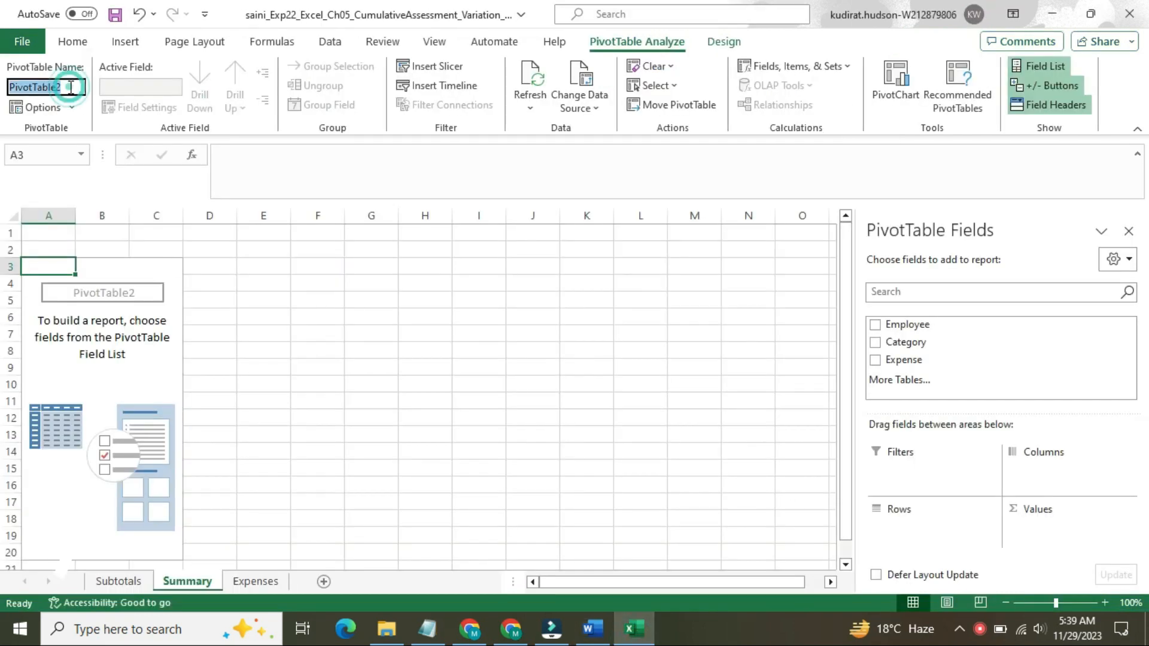
key("BackSpace")
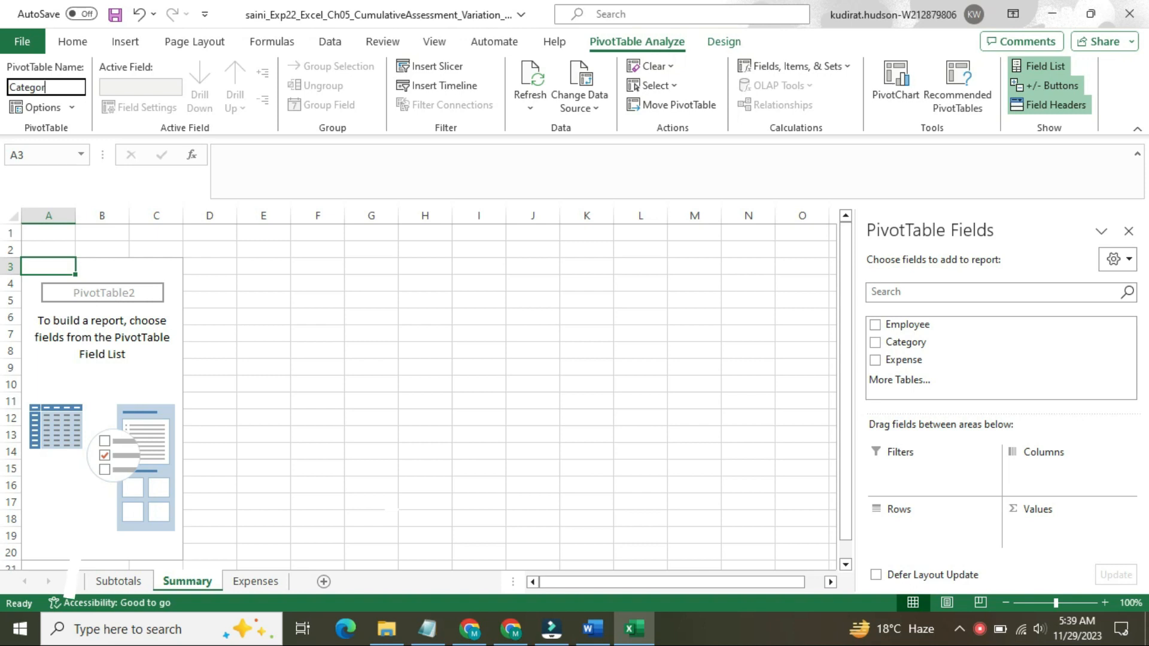
key("Return")
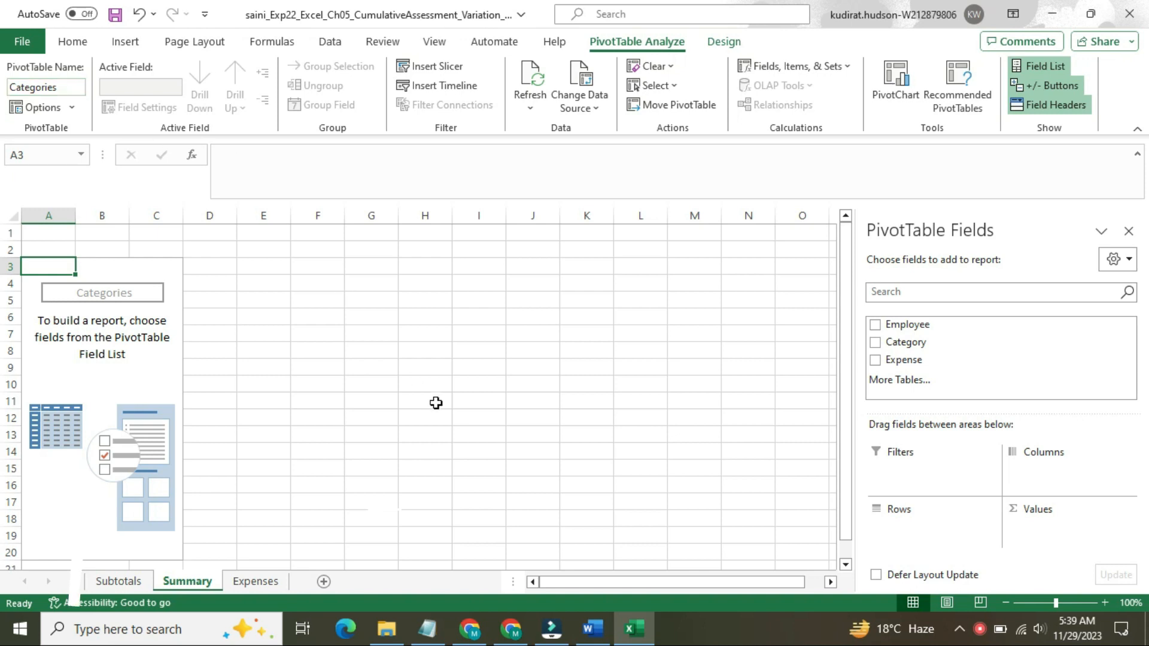
Switch to Word, and reset step 5's instruction text to font size 9 with no highlight
left_click(593, 628)
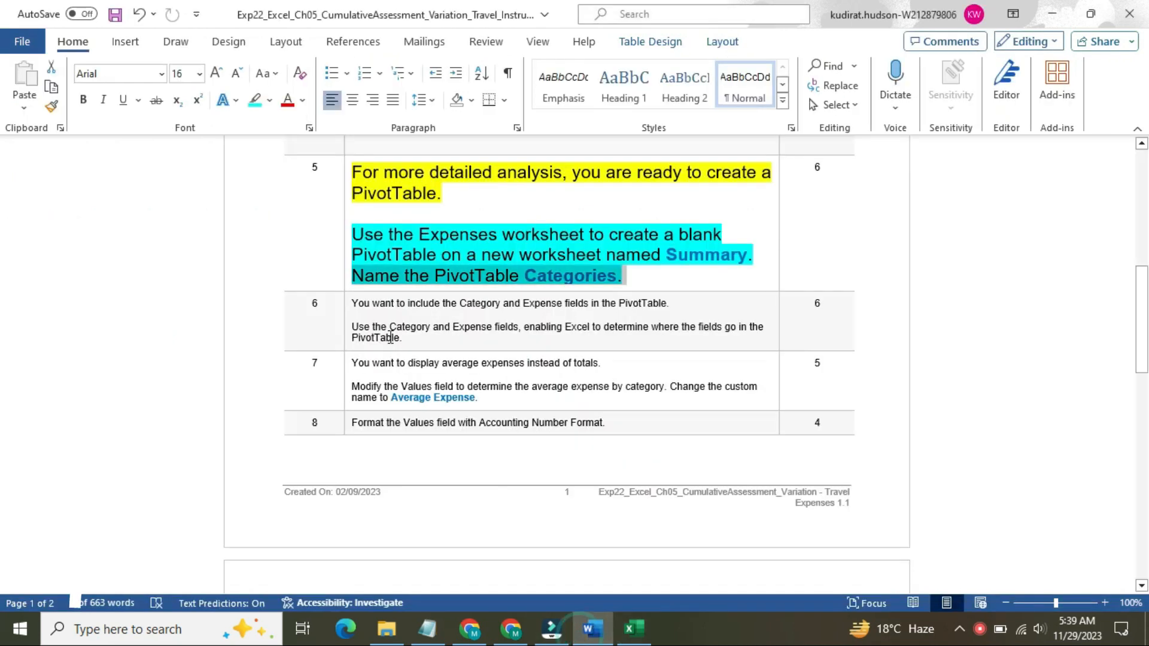
left_click(343, 186)
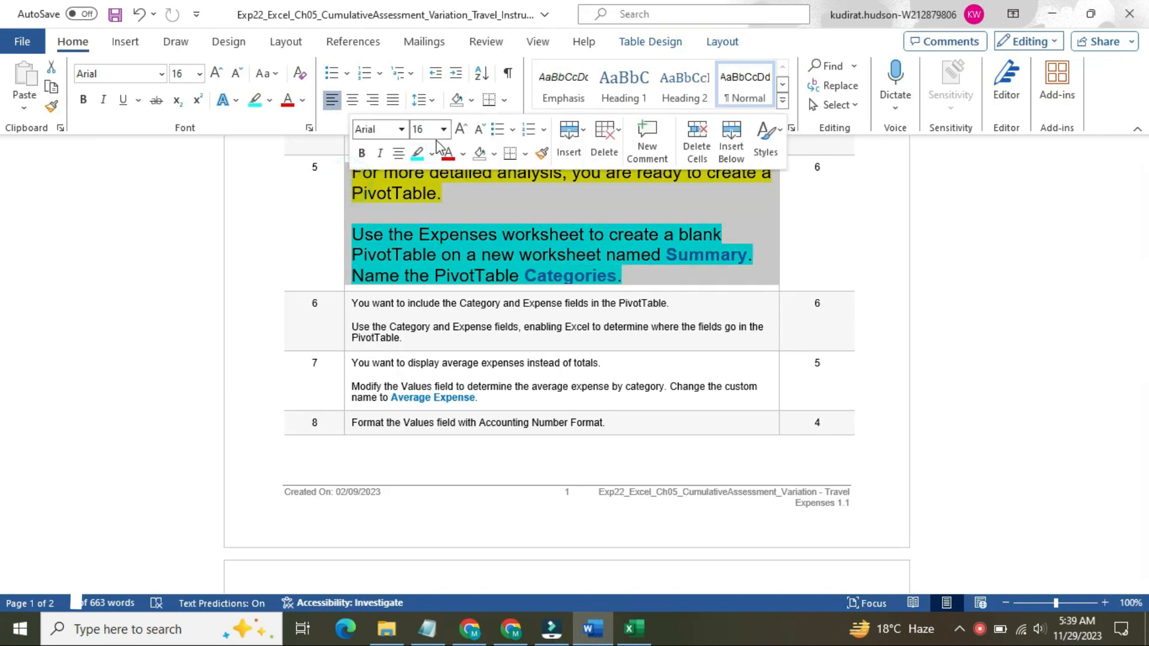
left_click(443, 130)
left_click(423, 170)
left_click(431, 153)
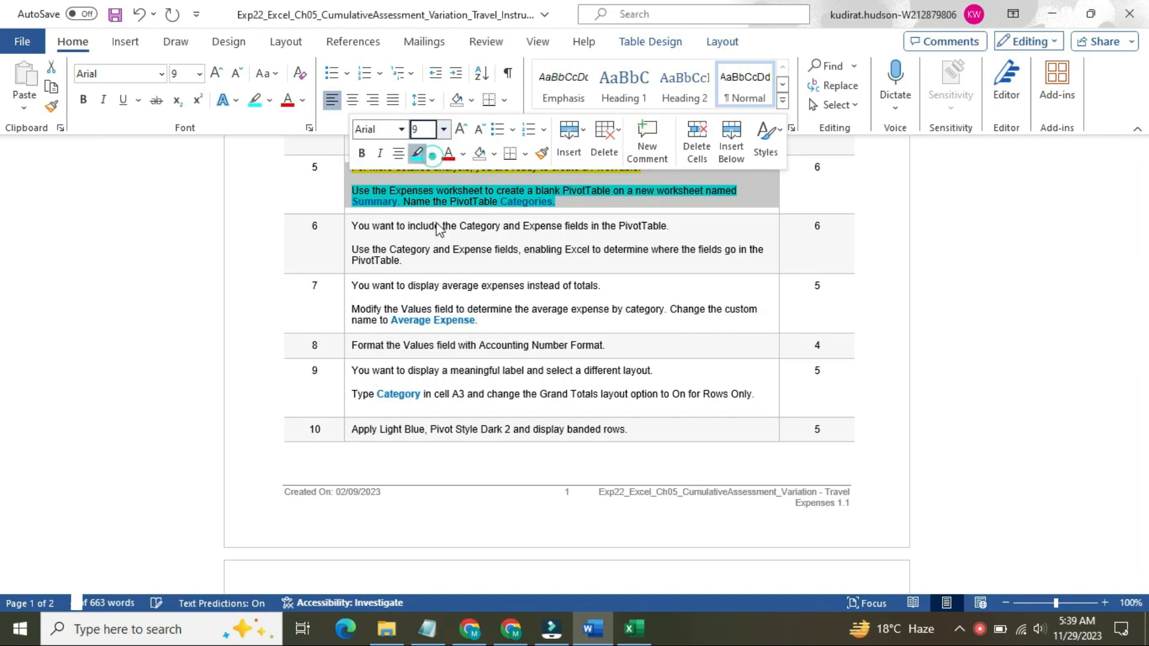
left_click(444, 292)
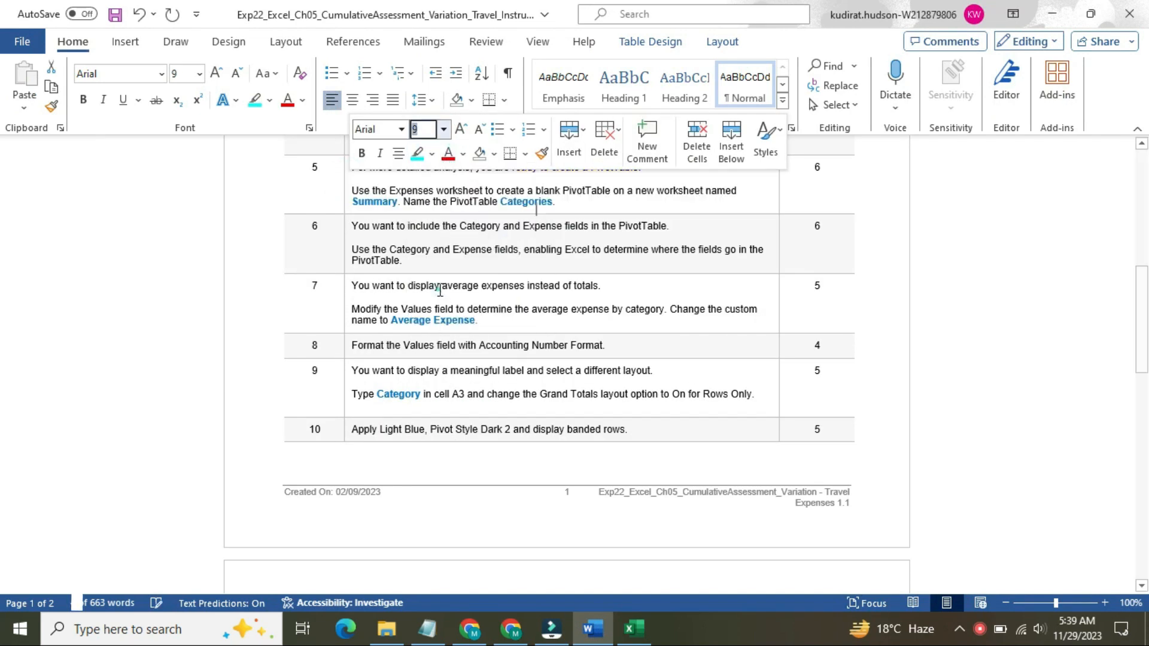
Enlarge step 6's instruction text to font size 16 and highlight it in yellow
left_click(352, 237)
left_click(444, 189)
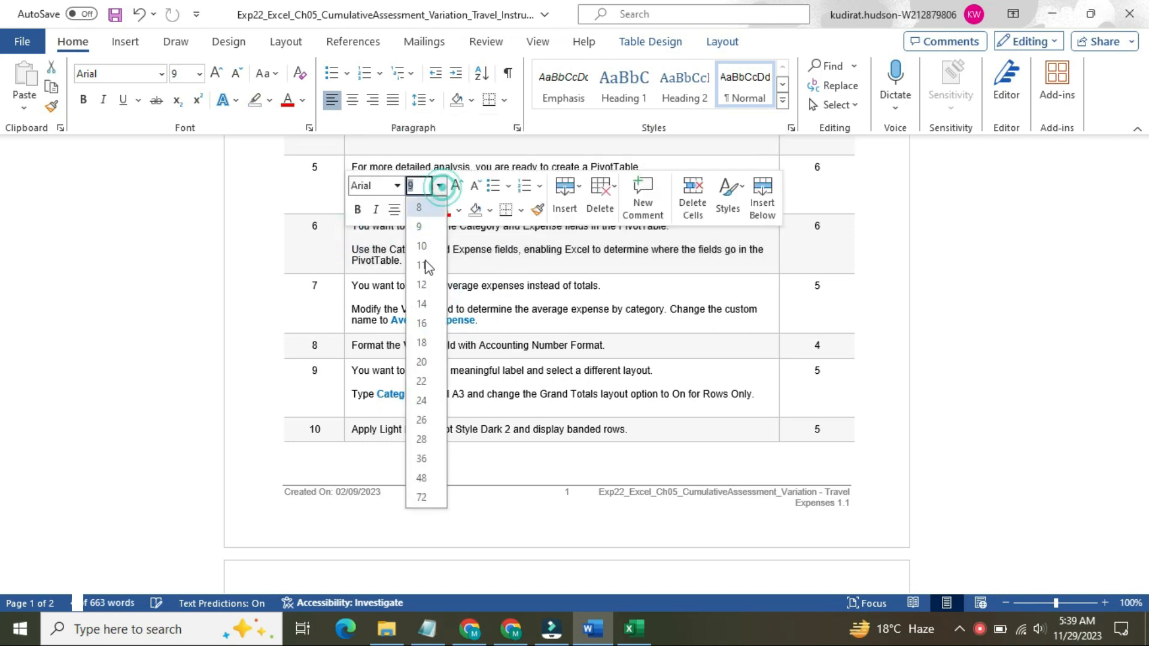
left_click(422, 323)
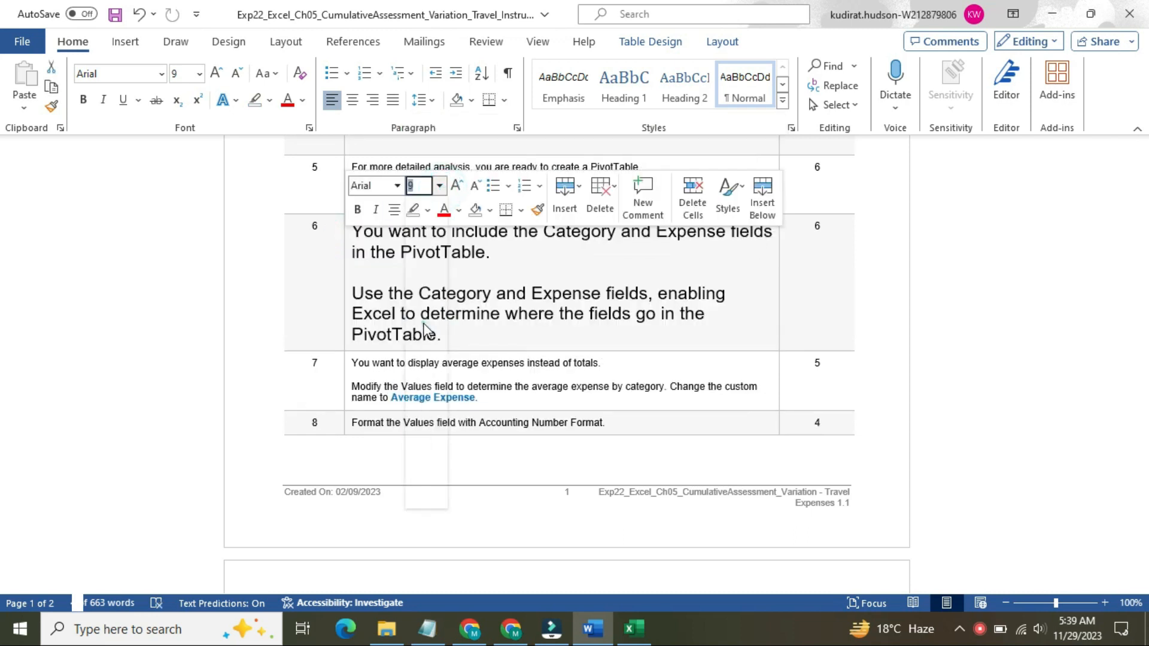
left_click(427, 210)
left_click(418, 272)
left_click(371, 252)
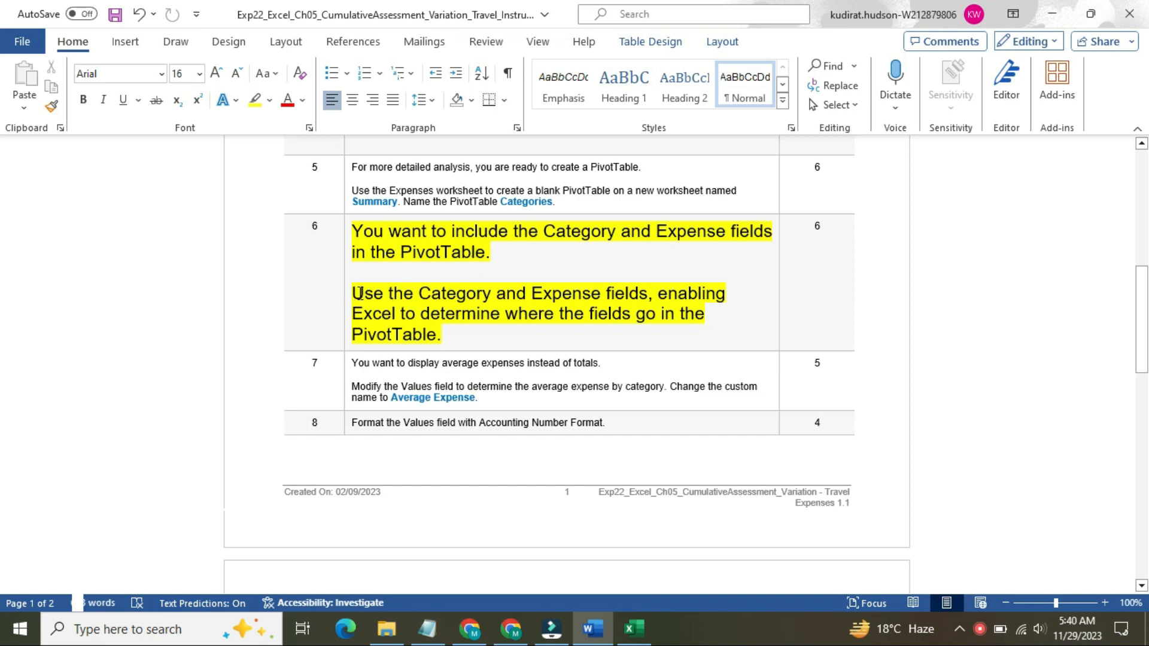
Highlight step 6's second paragraph, starting "Use the Category and Expense fields", in turquoise
left_click_drag(388, 304, 452, 334)
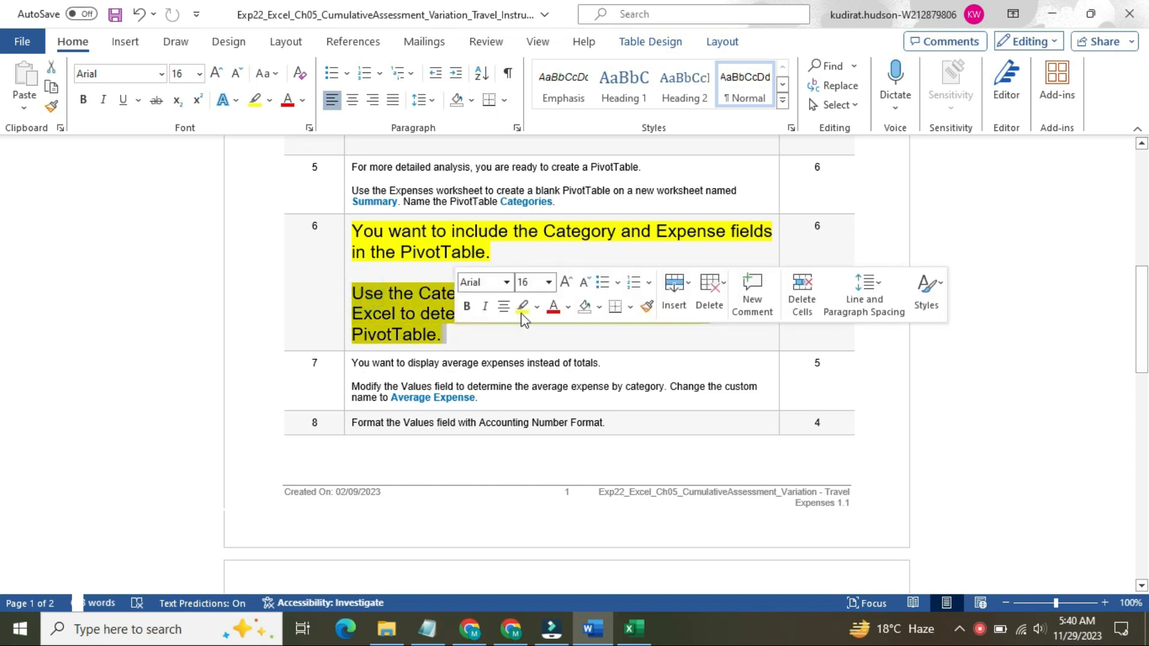
left_click(539, 308)
left_click(578, 363)
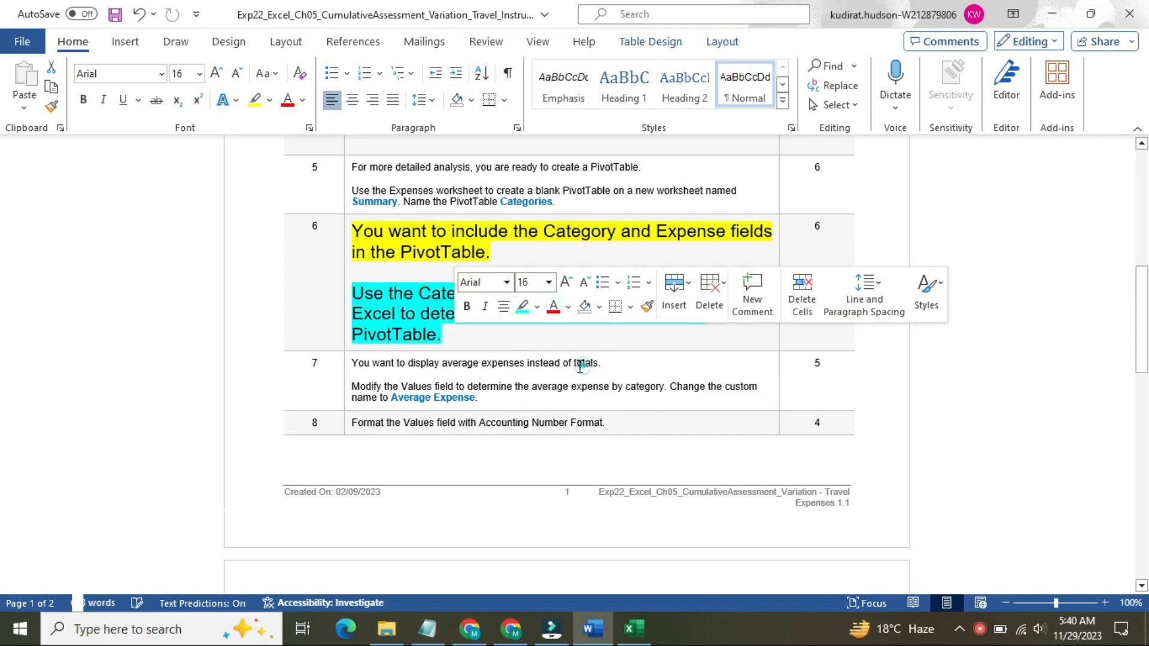
left_click(374, 295)
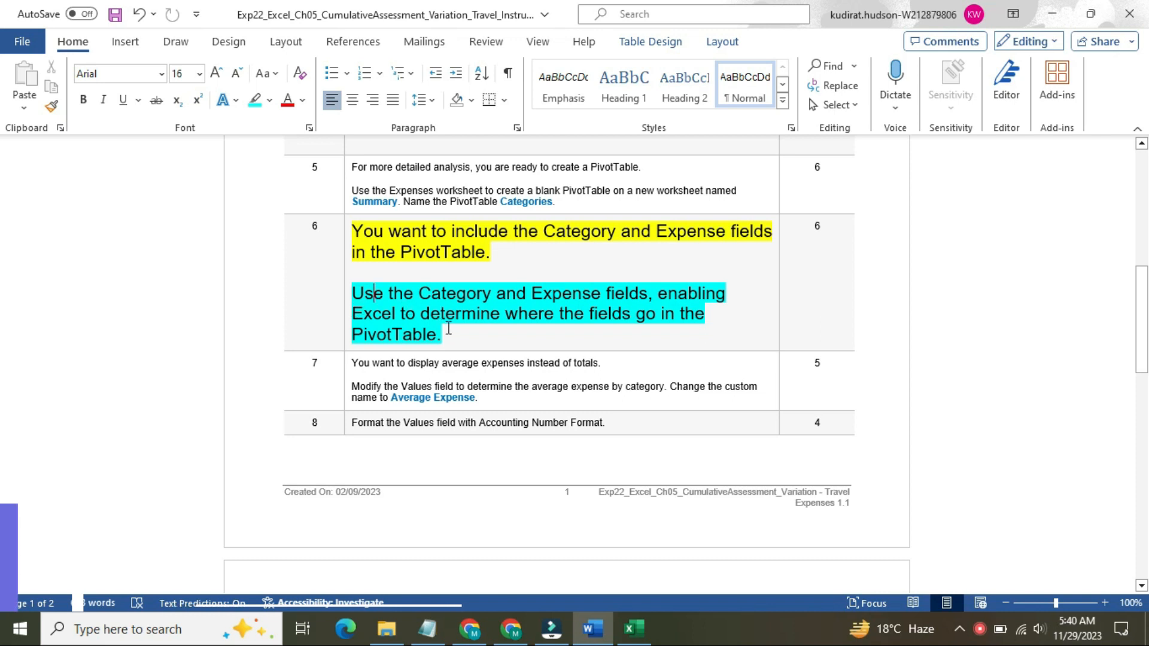
Switch to Excel, and add the Category and Expense fields to the Categories PivotTable in their default areas
left_click(631, 637)
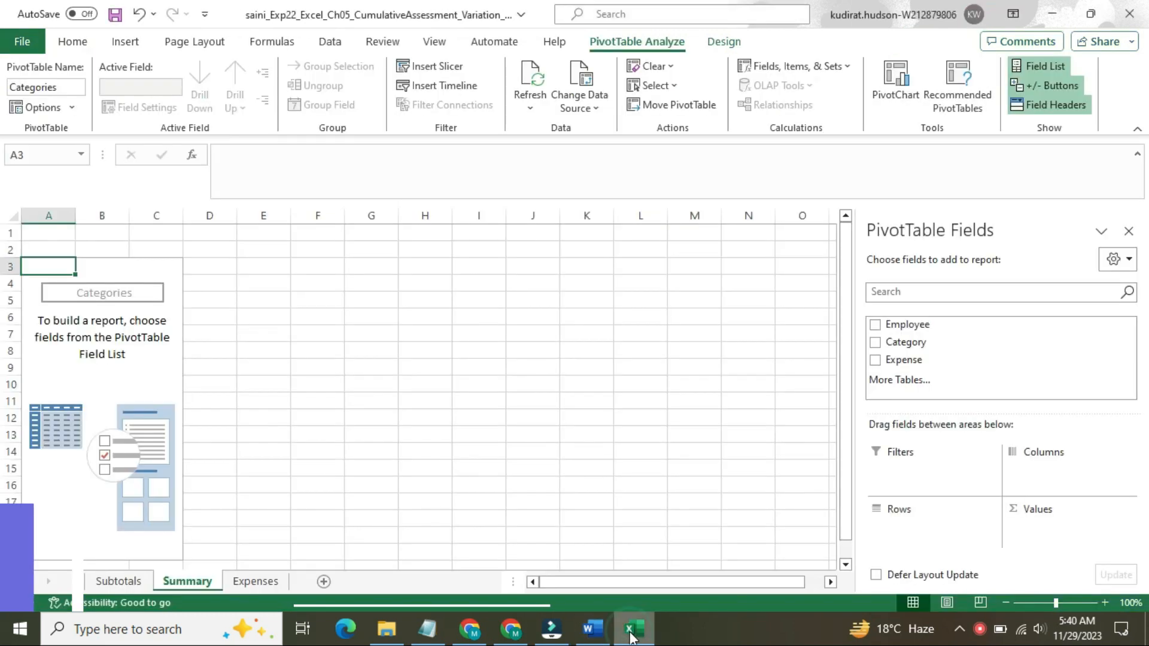
left_click(875, 343)
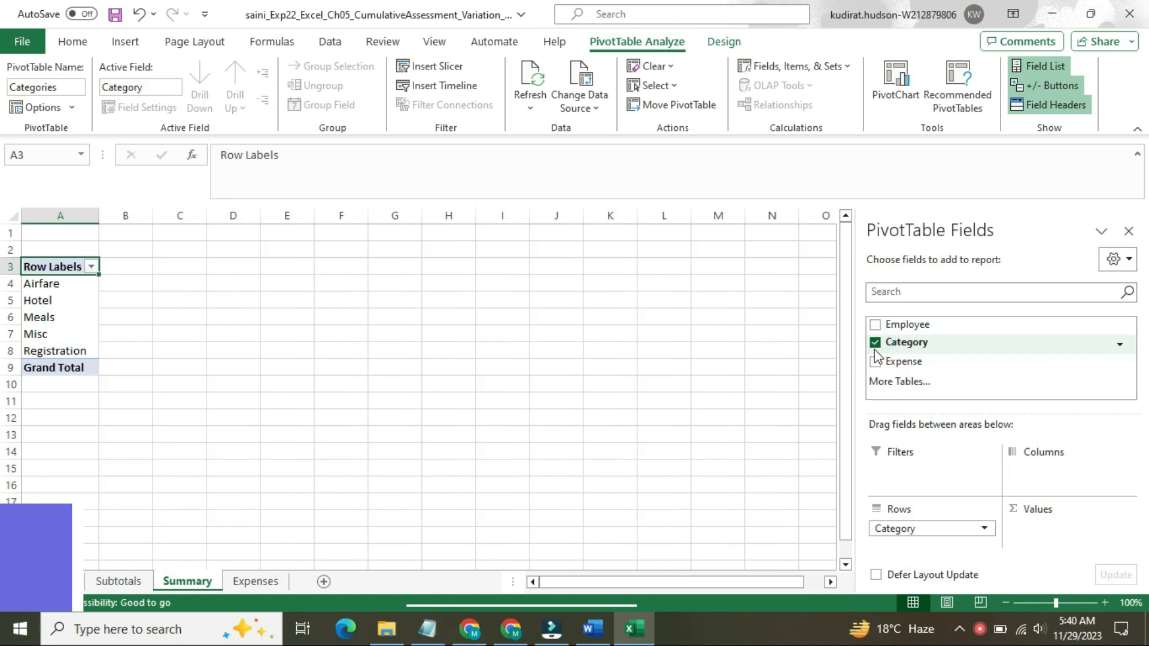
left_click(875, 361)
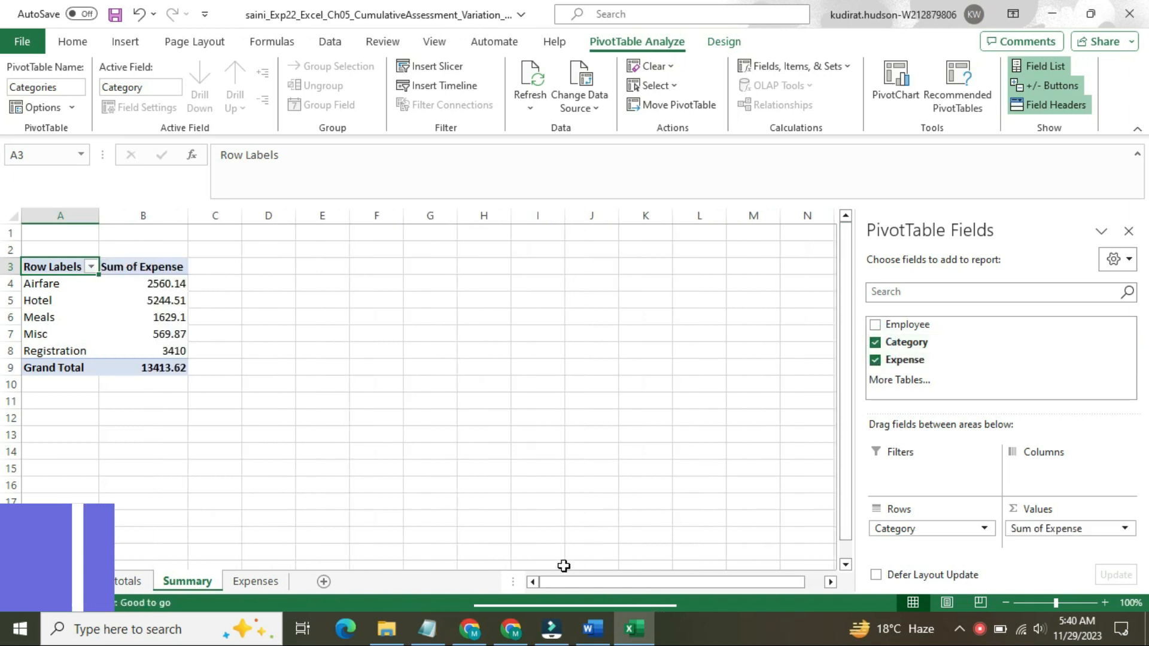
Return to Word, and set step 6's instruction text back to font size 9 without highlighting
left_click(592, 629)
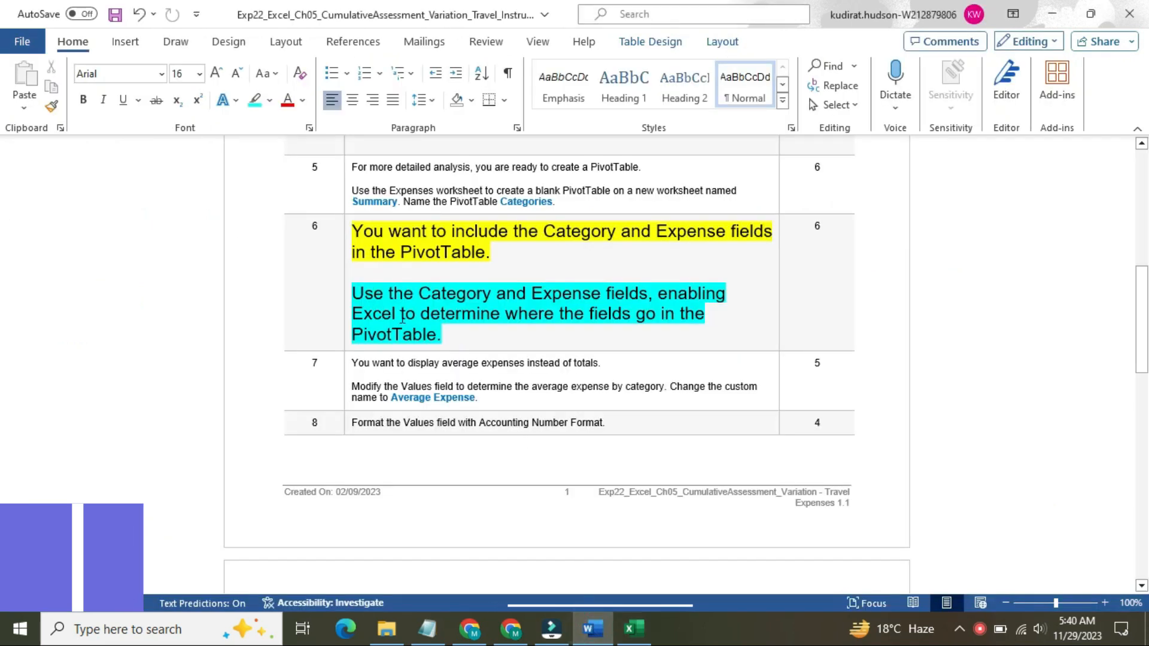
left_click(344, 249)
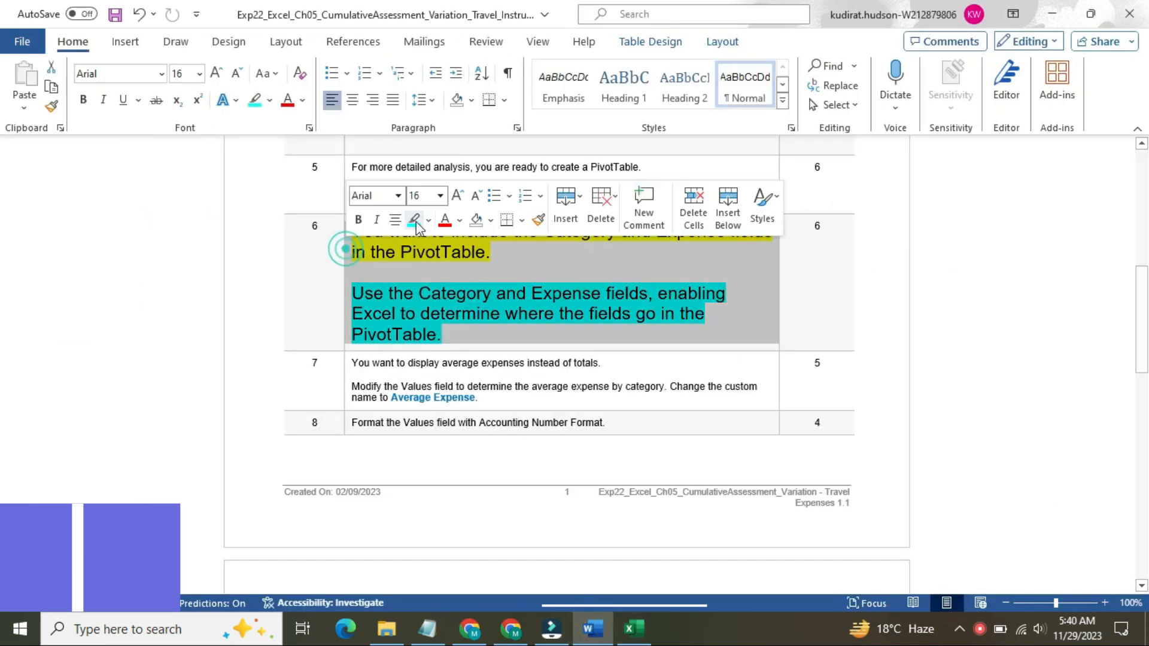
left_click(439, 197)
left_click(428, 233)
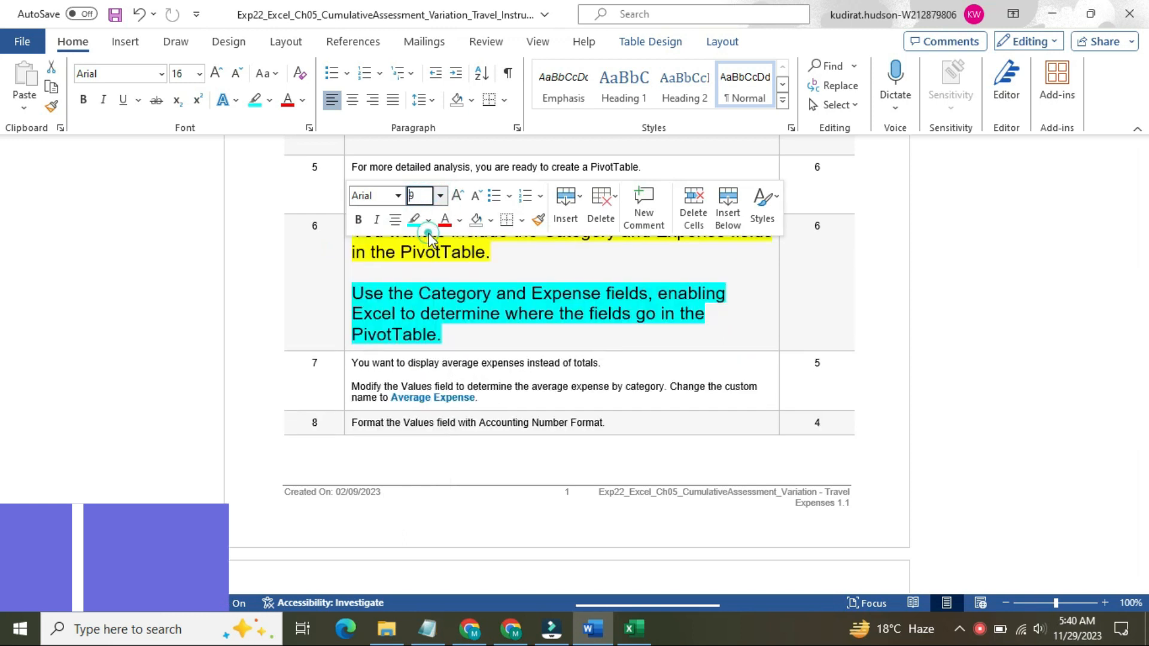
left_click(429, 220)
left_click(437, 355)
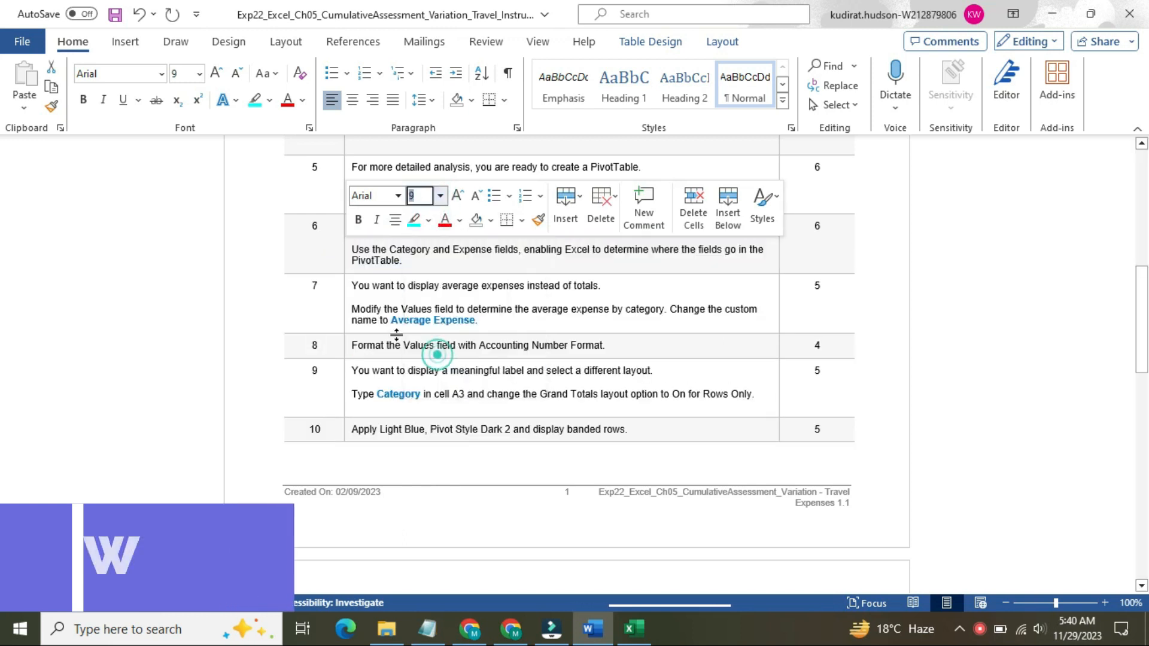
Enlarge step 7's instruction text to font size 16 and highlight it in yellow
left_click(346, 289)
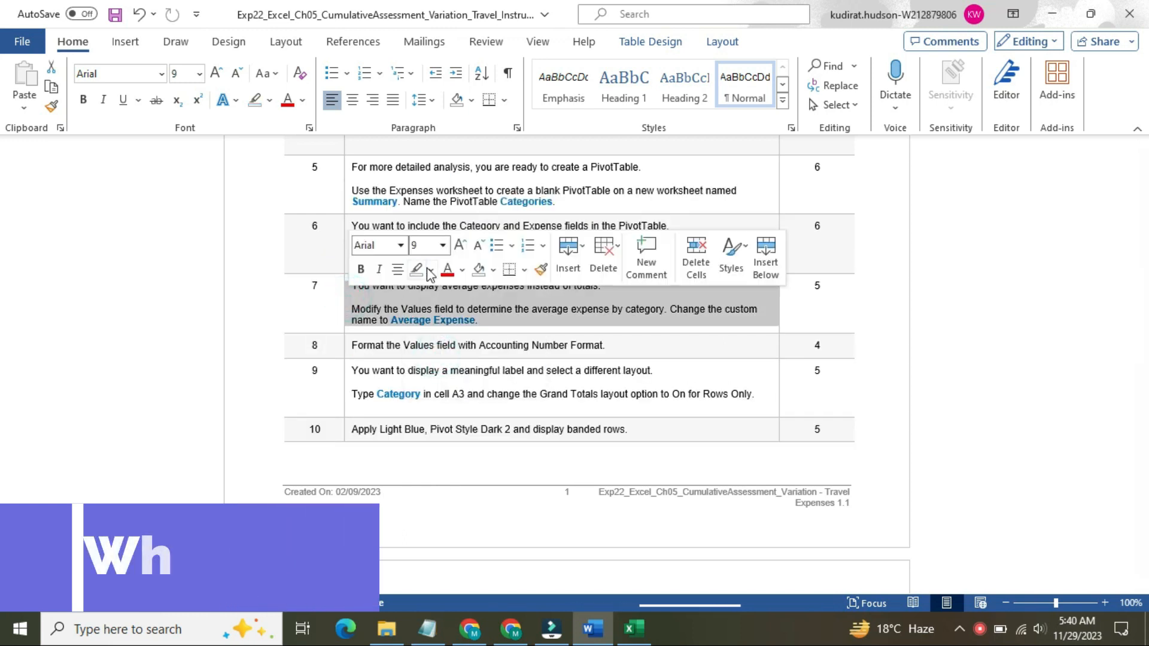
left_click(442, 245)
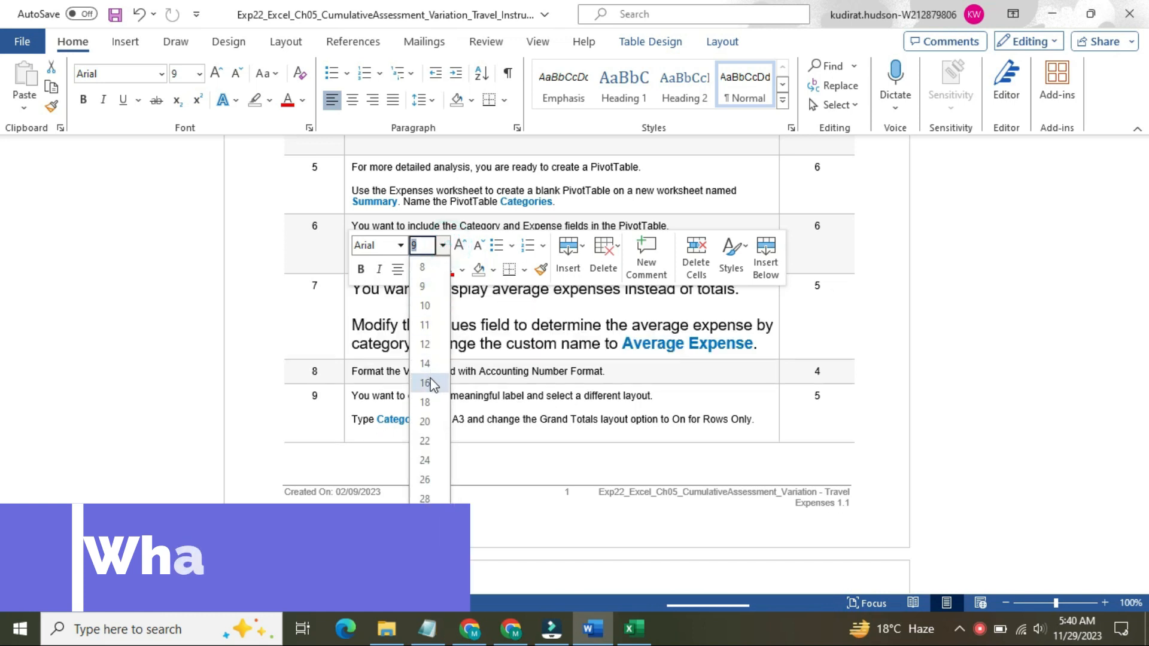
left_click(430, 384)
left_click(429, 271)
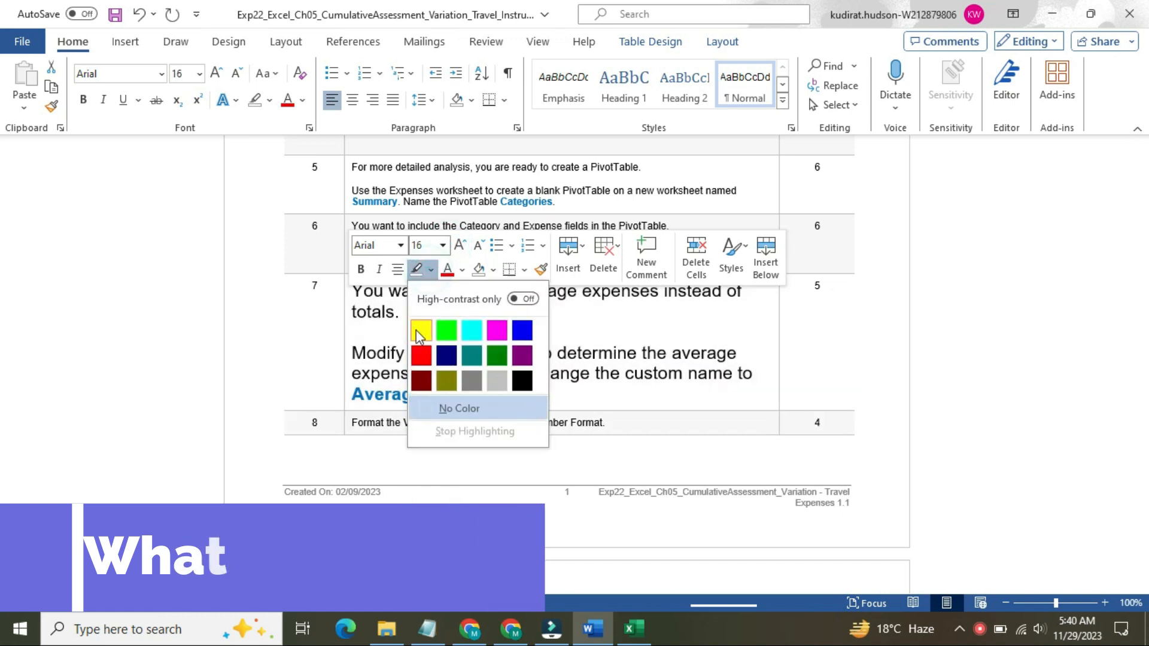
left_click(421, 330)
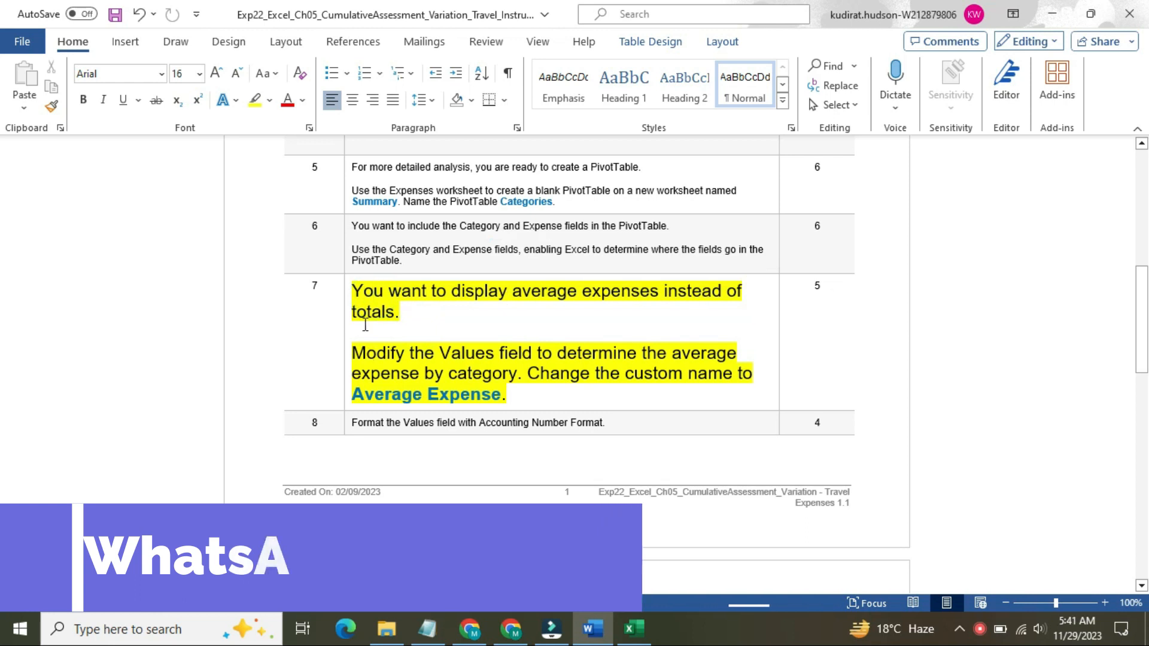
Highlight step 7's second paragraph, from "Modify the Values field" through "Average Expense", in turquoise
left_click_drag(353, 353, 505, 397)
left_click(584, 363)
left_click(624, 423)
left_click(410, 355)
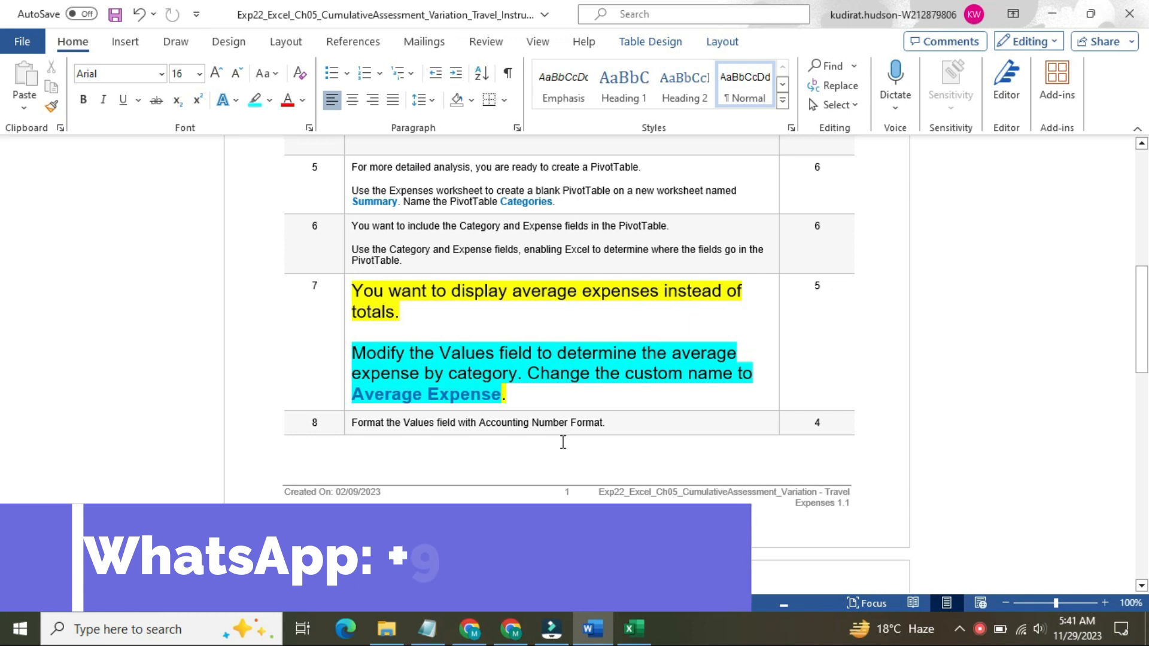
mouse_move(639, 627)
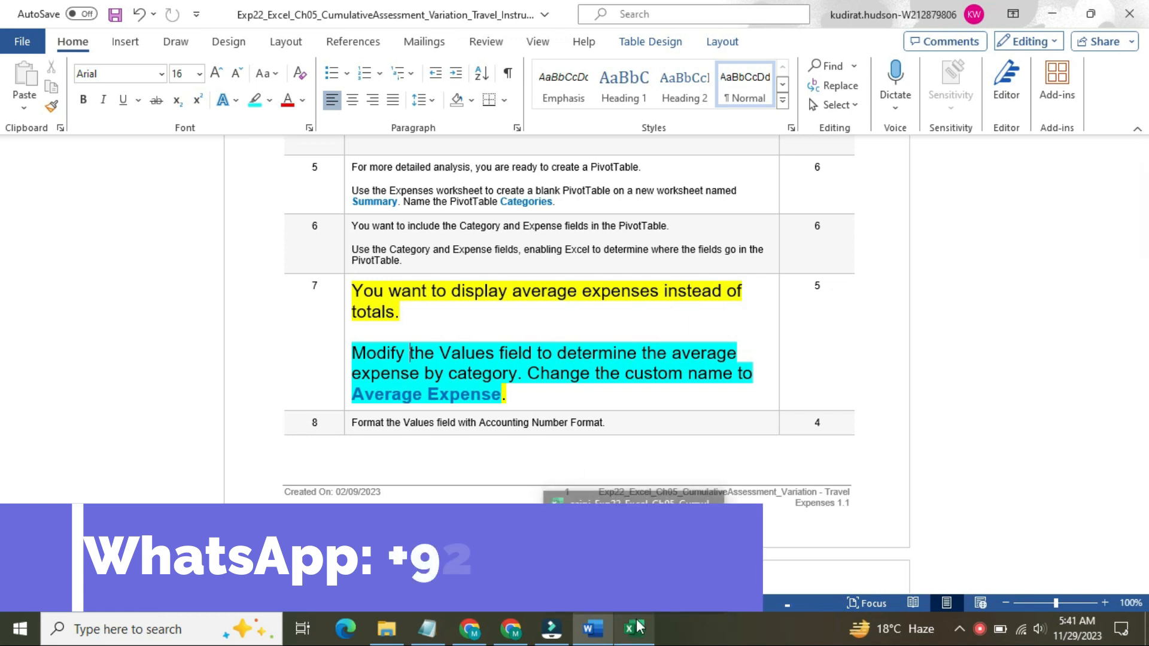
left_click(639, 627)
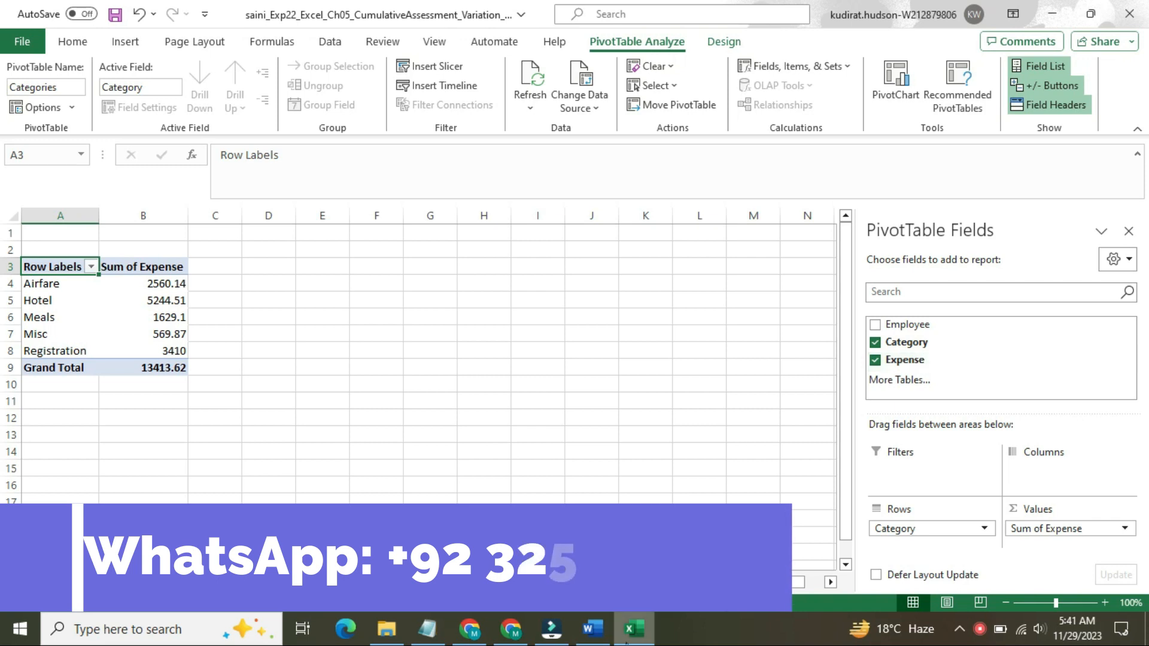
left_click(606, 640)
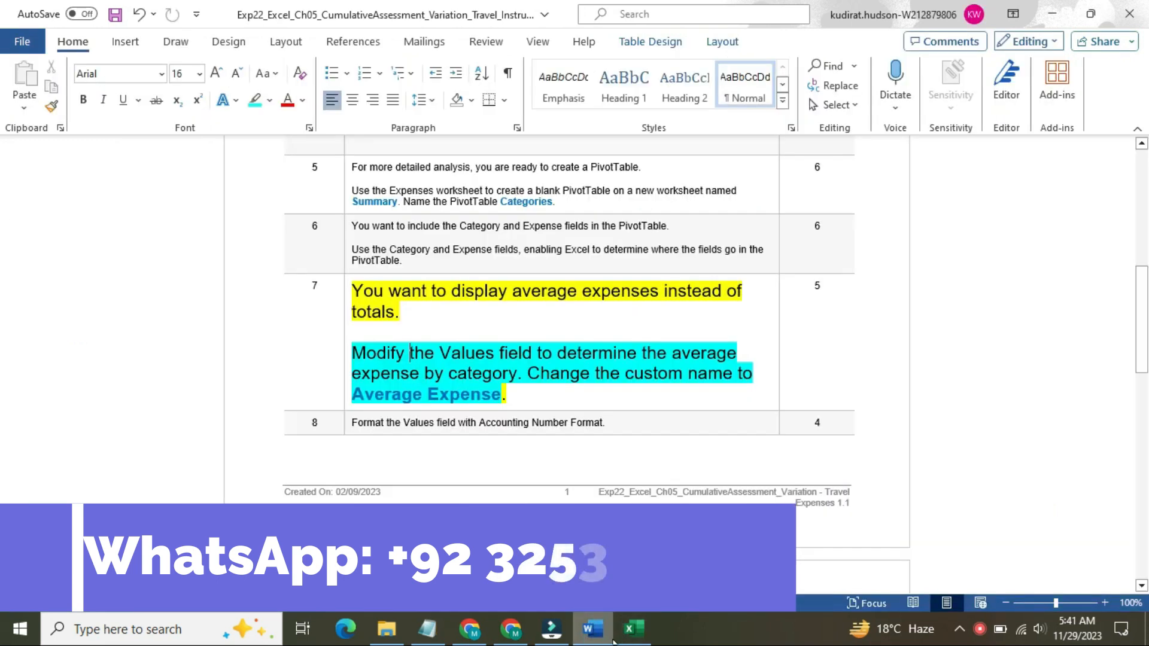
mouse_move(626, 639)
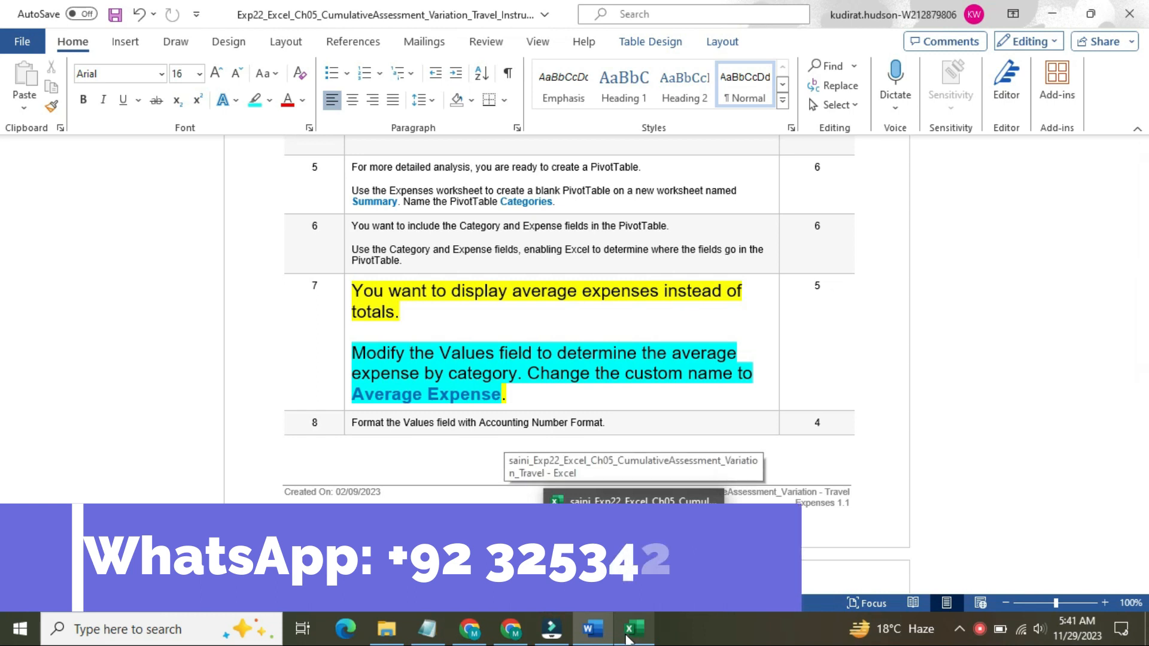
left_click(625, 639)
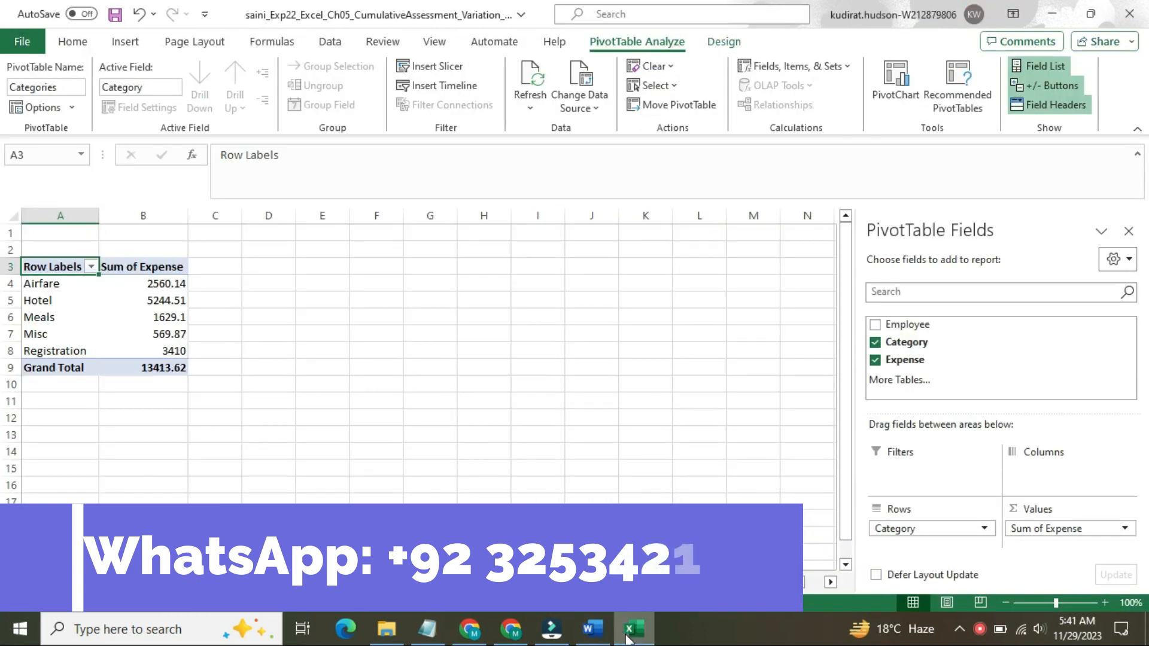
left_click(984, 530)
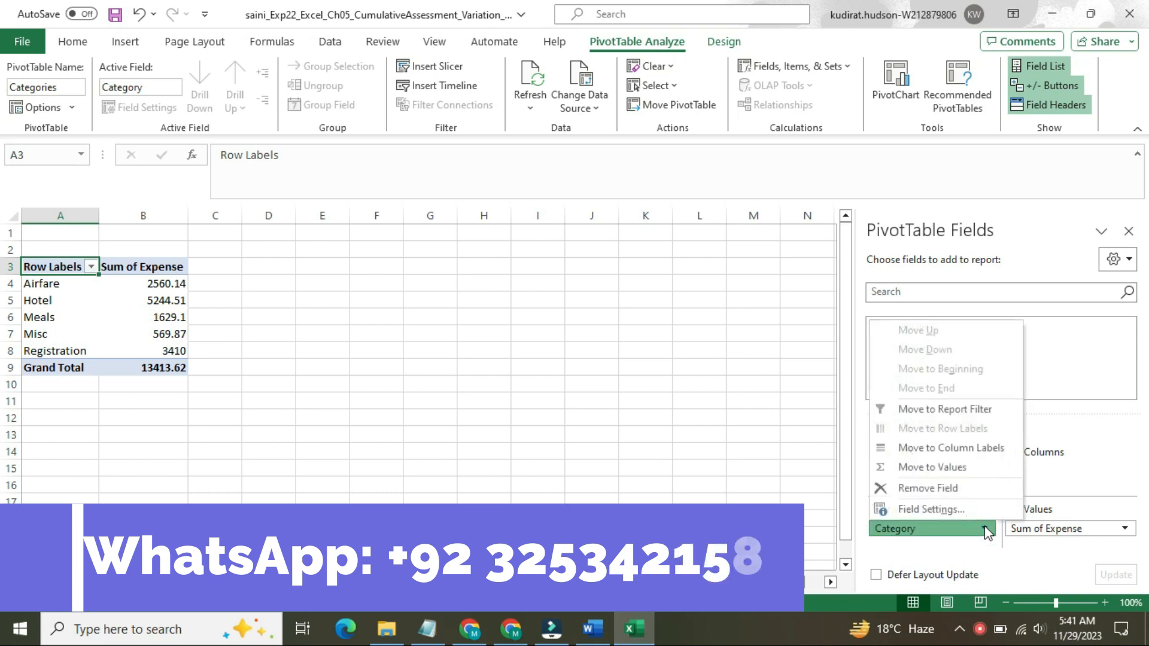
left_click(975, 509)
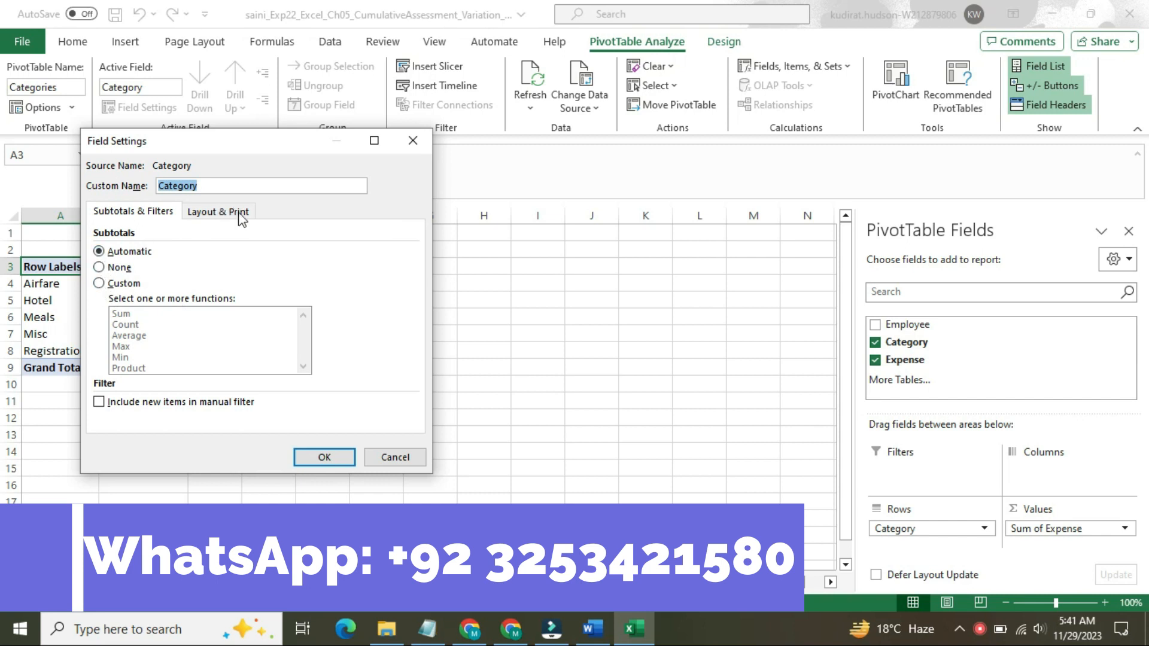
left_click(398, 460)
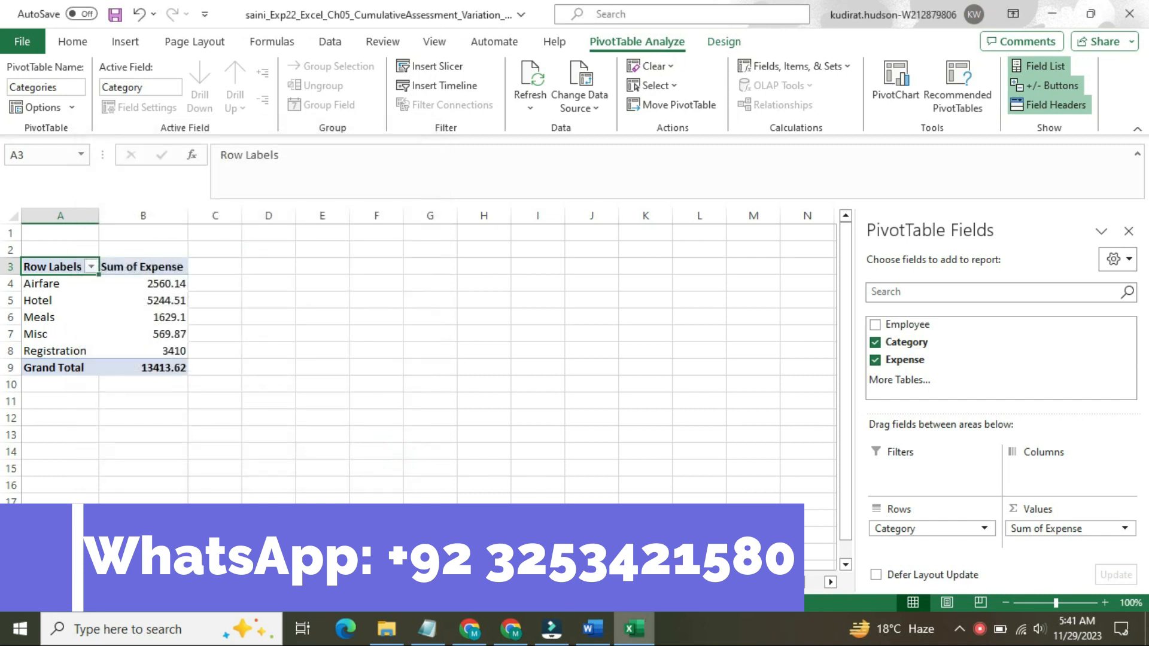
key("alt+Tab")
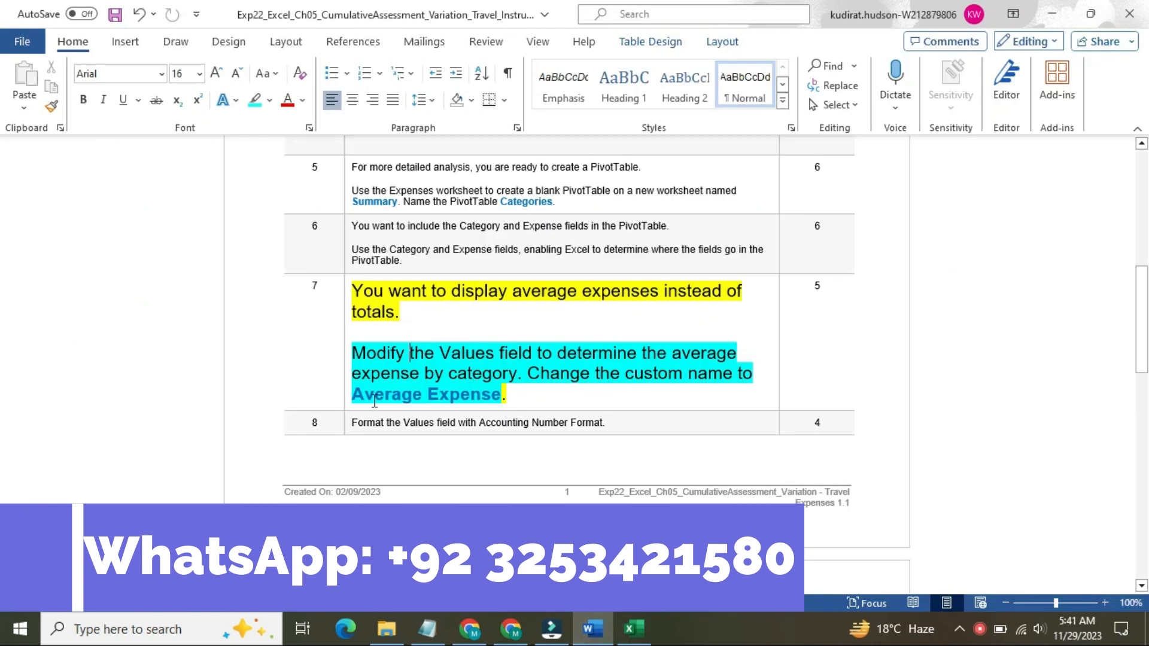
Switch to Excel, and open the field settings of the PivotTable's Category row field
mouse_move(644, 642)
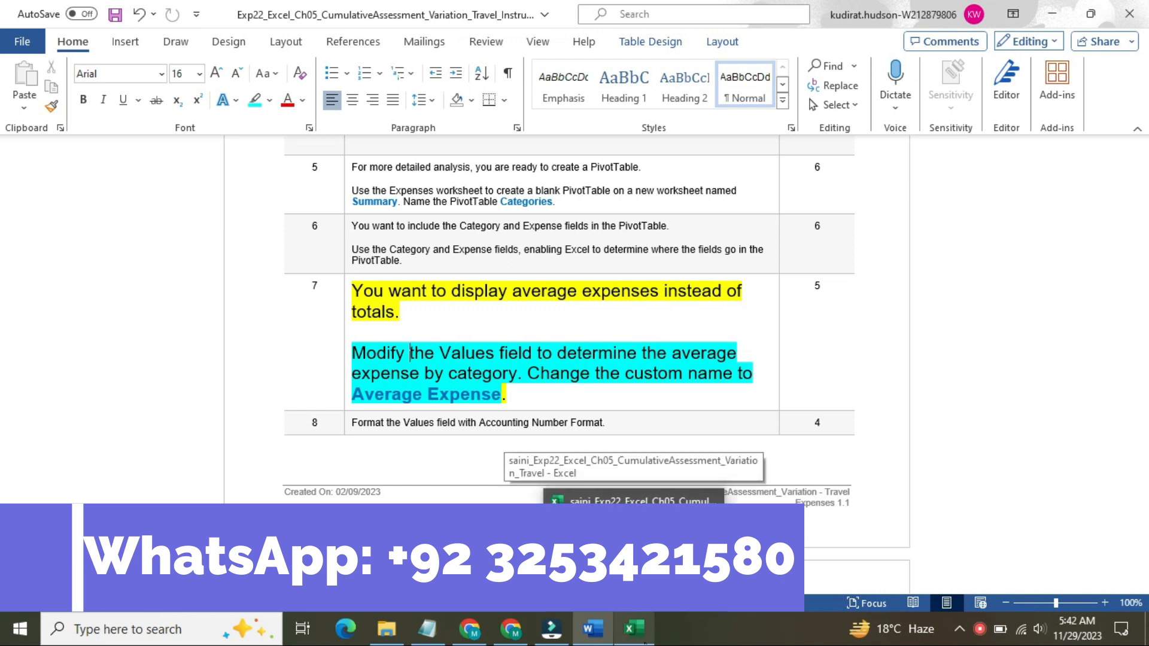
left_click(643, 642)
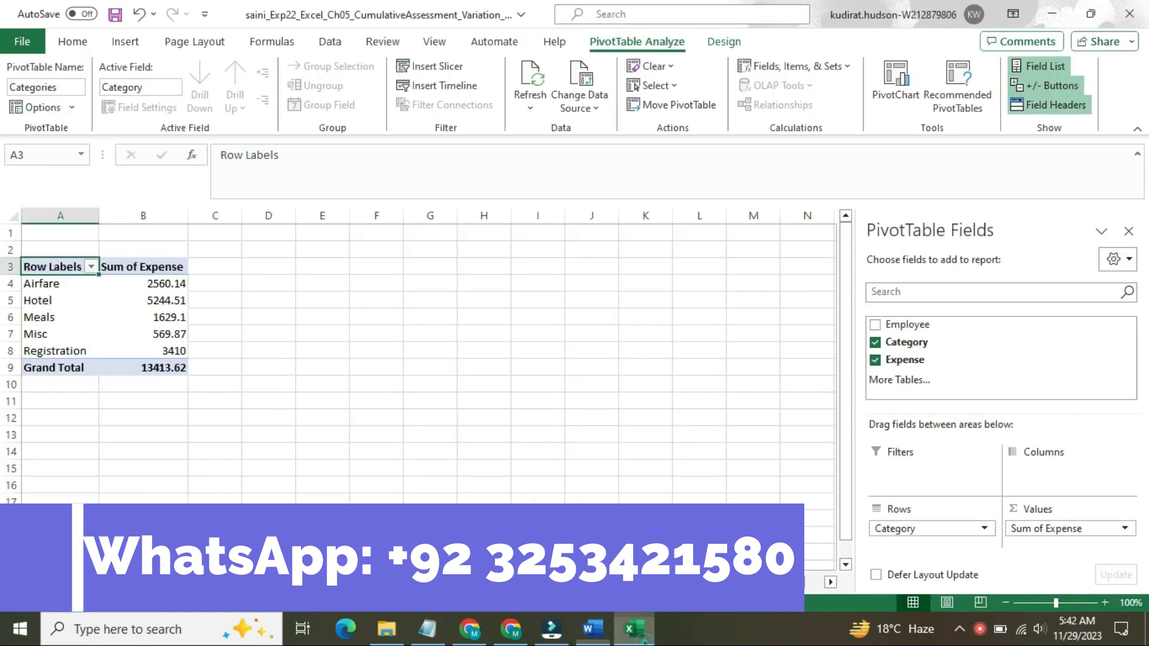
left_click(985, 529)
left_click(945, 507)
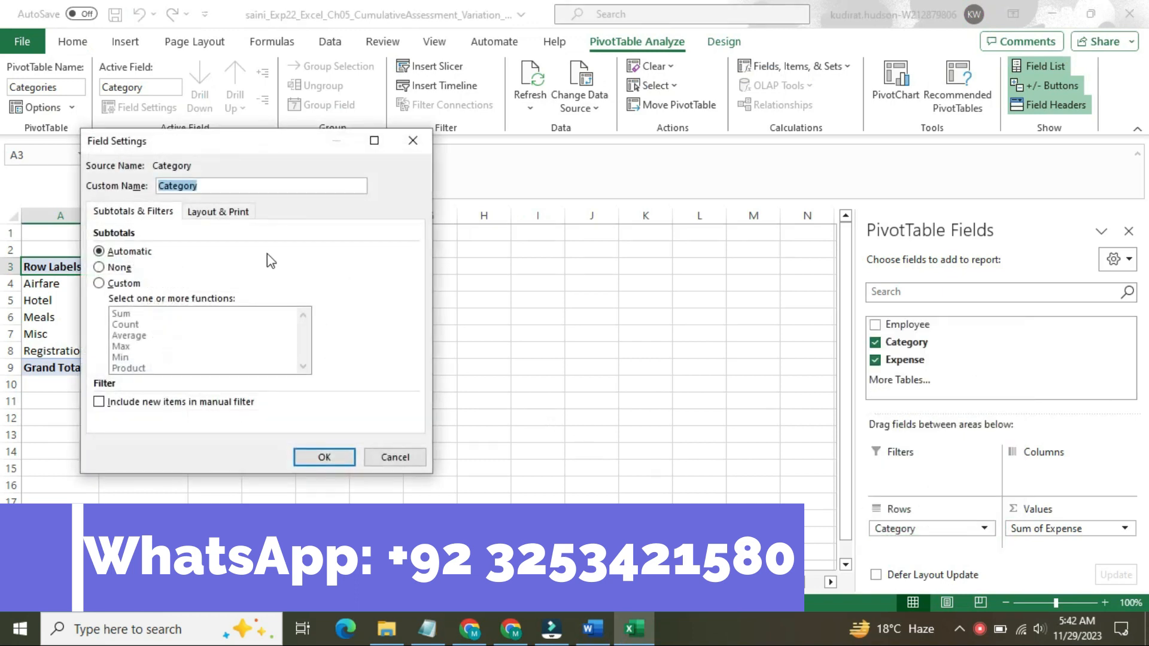
Switch to Word, and copy the custom name "Average Expense" from step 7
left_click(598, 632)
left_click_drag(354, 393, 486, 394)
key("ctrl+c")
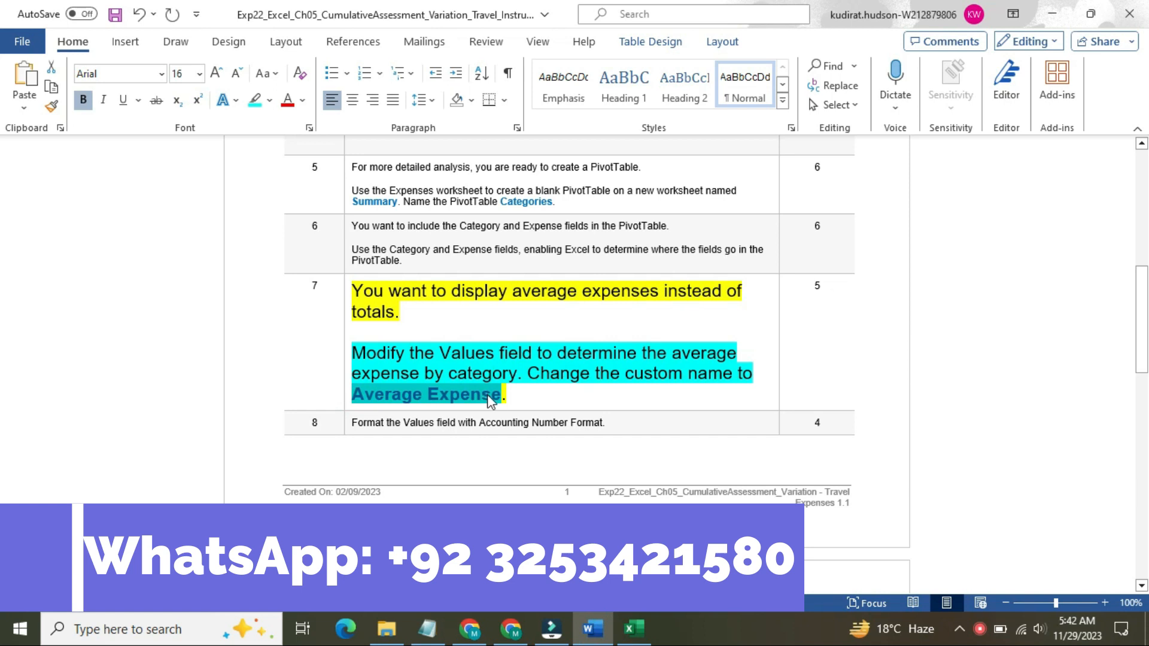
Switch to Excel, and set the Category field's custom name to "Average Expense" with Average as its custom subtotal function
left_click(634, 628)
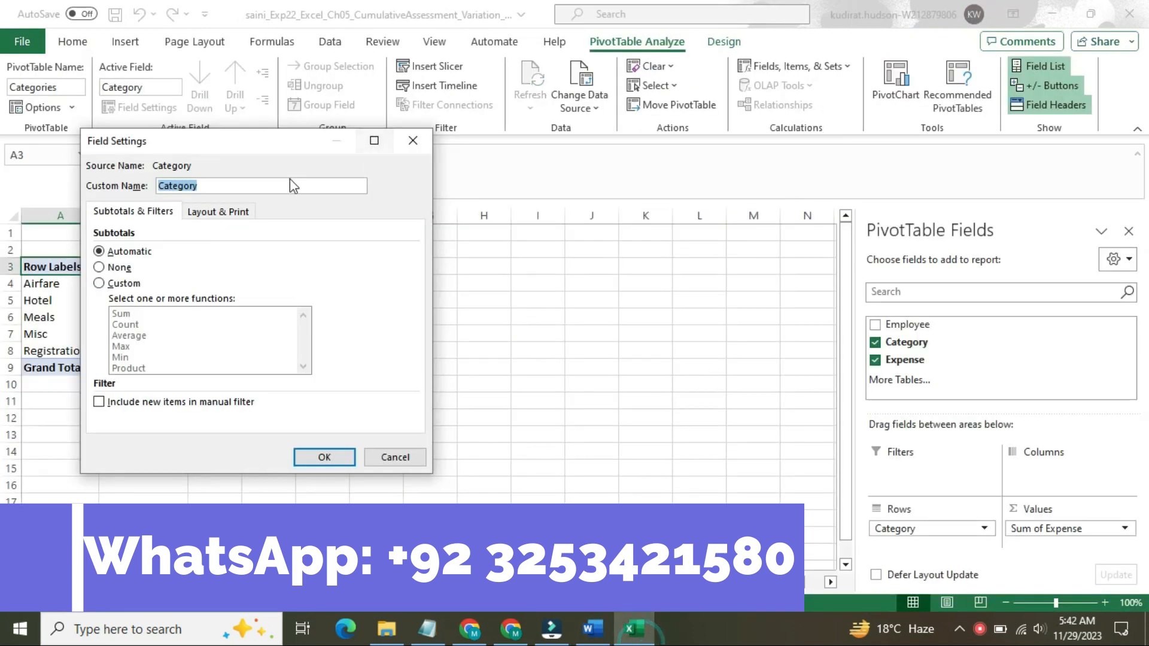
key("BackSpace")
key("ctrl+v")
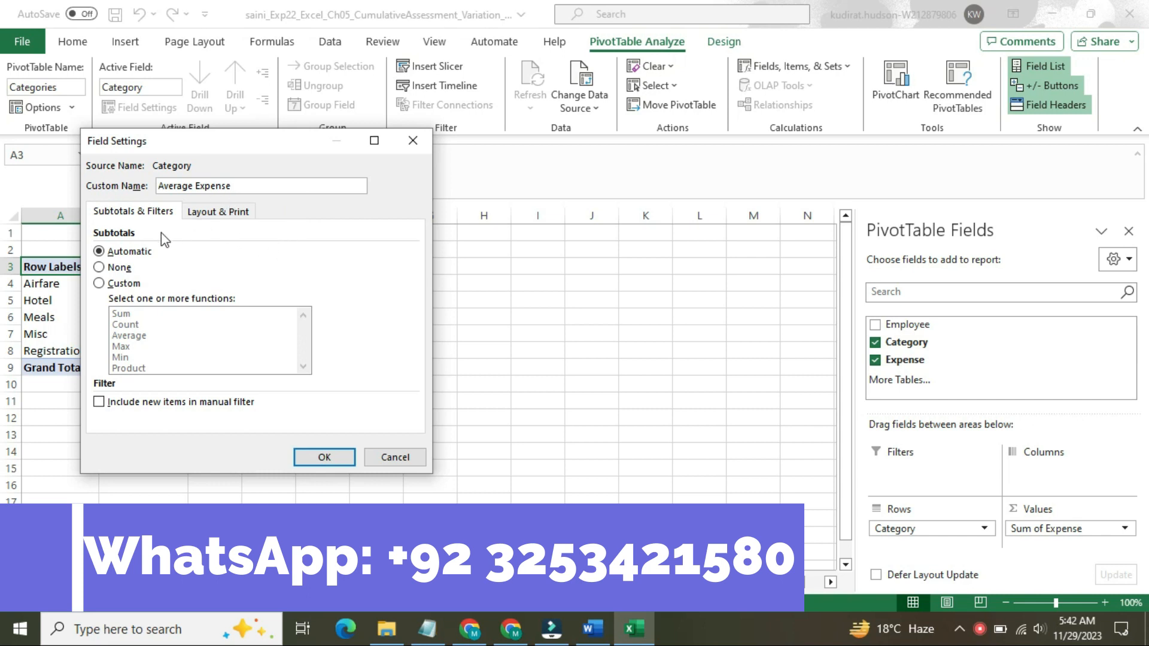
left_click(105, 283)
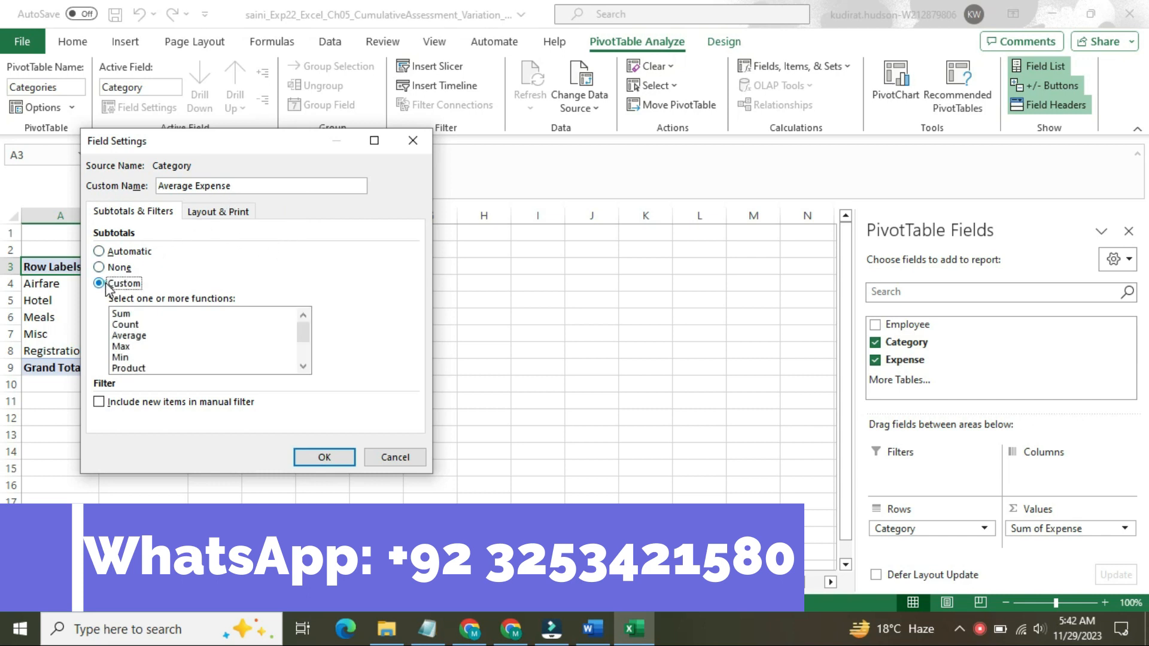
left_click(152, 335)
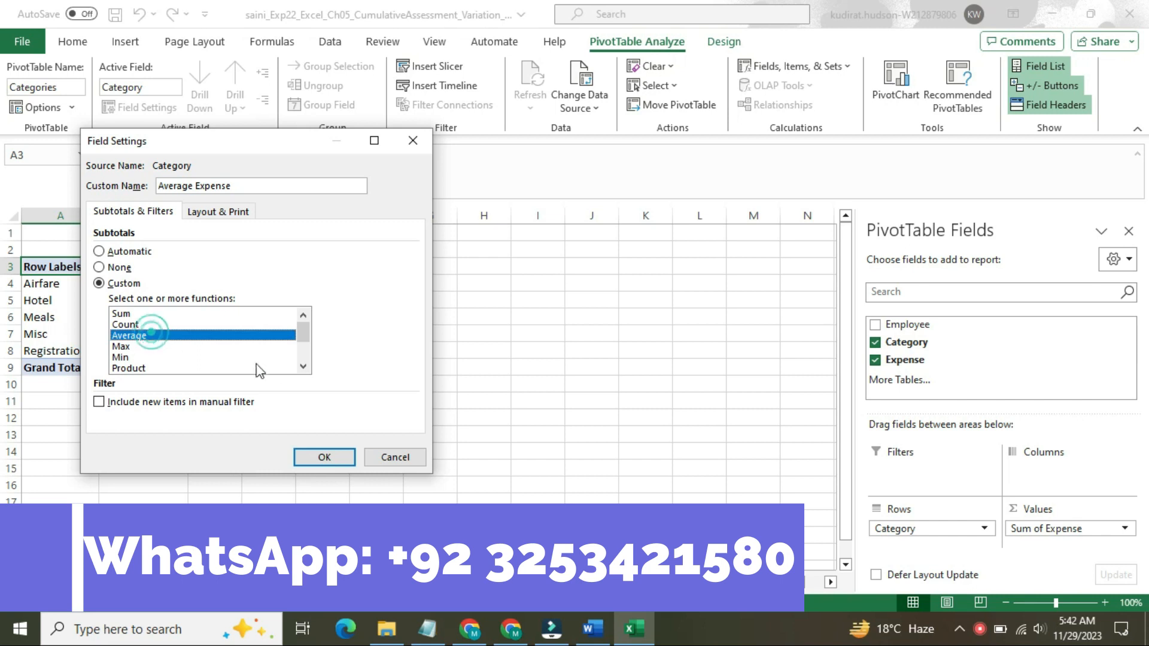
left_click(317, 458)
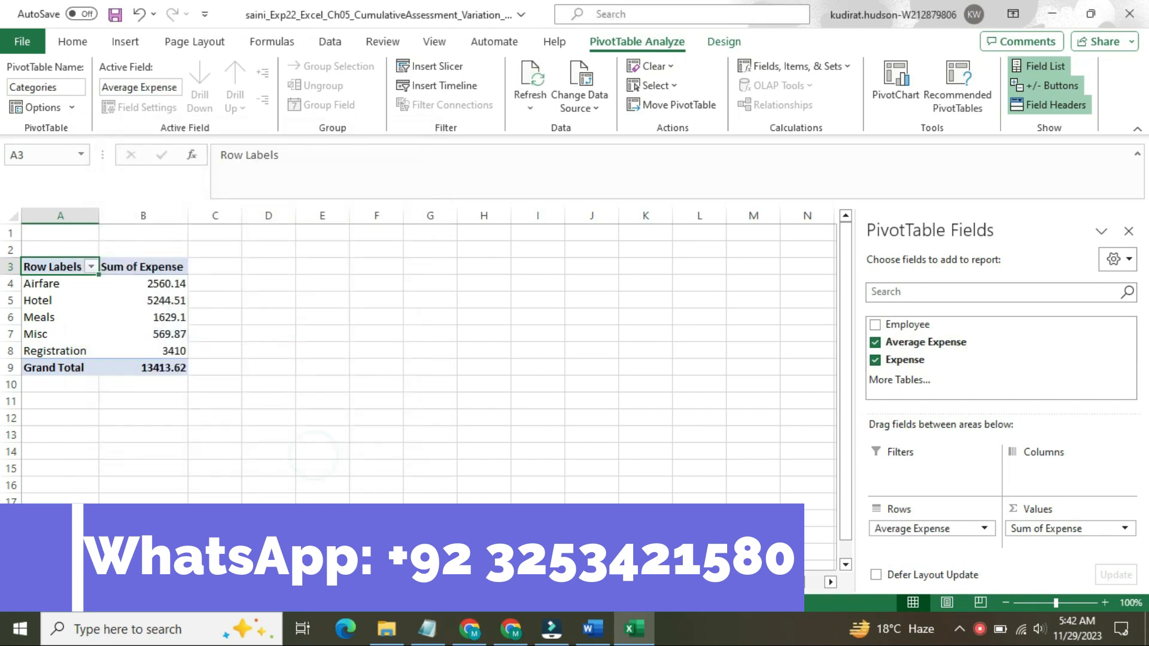
Switch to Word, and reset step 7's instruction text to font size 9 with no highlight color
left_click(593, 629)
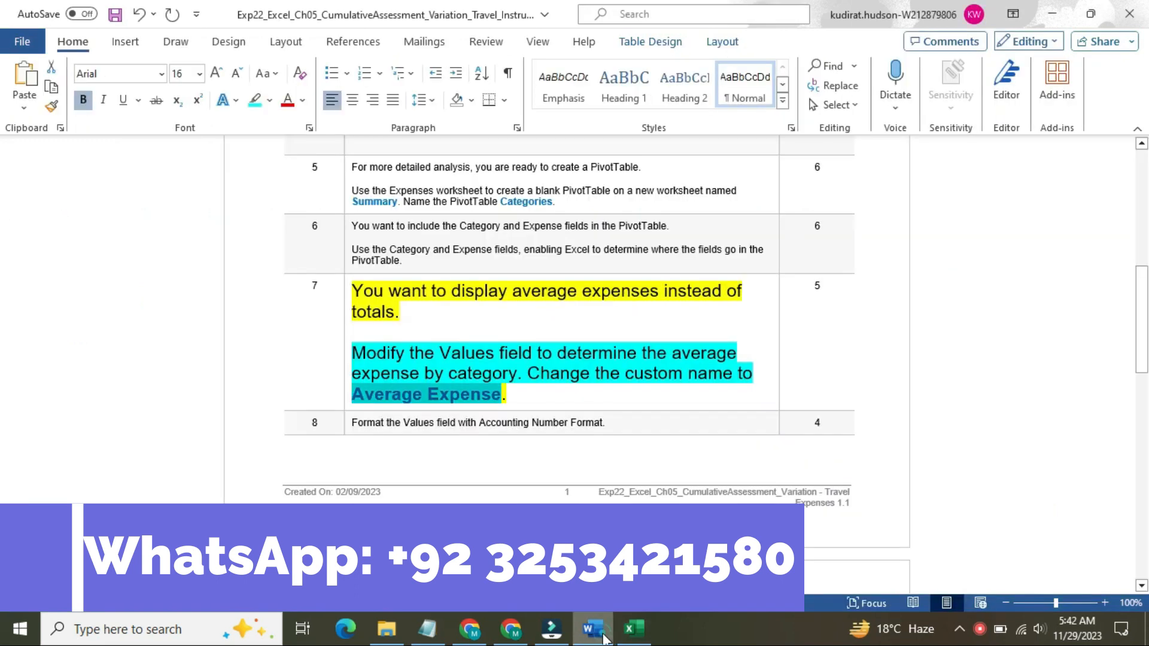
left_click(346, 296)
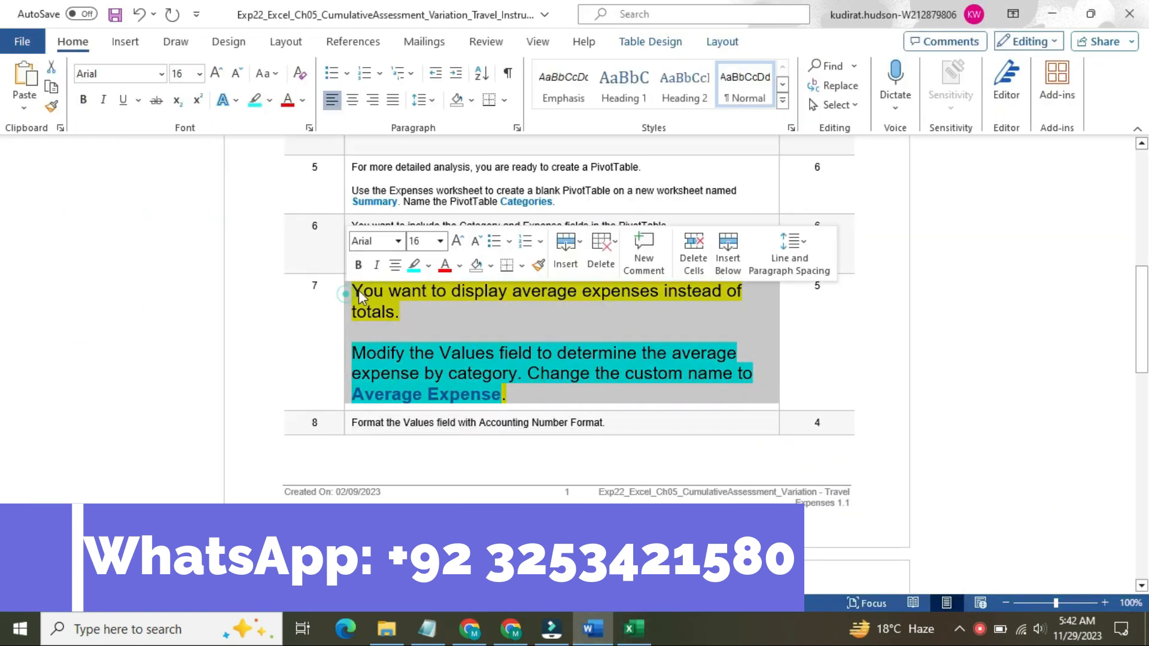
left_click(440, 241)
left_click(431, 289)
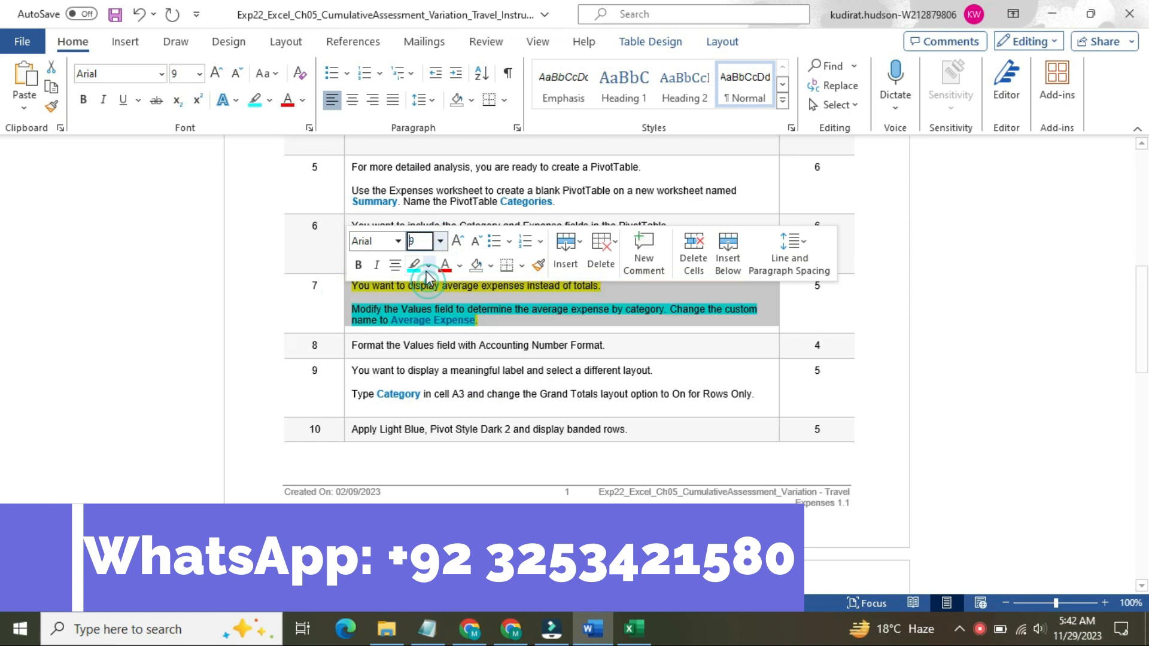
left_click(428, 265)
left_click(457, 405)
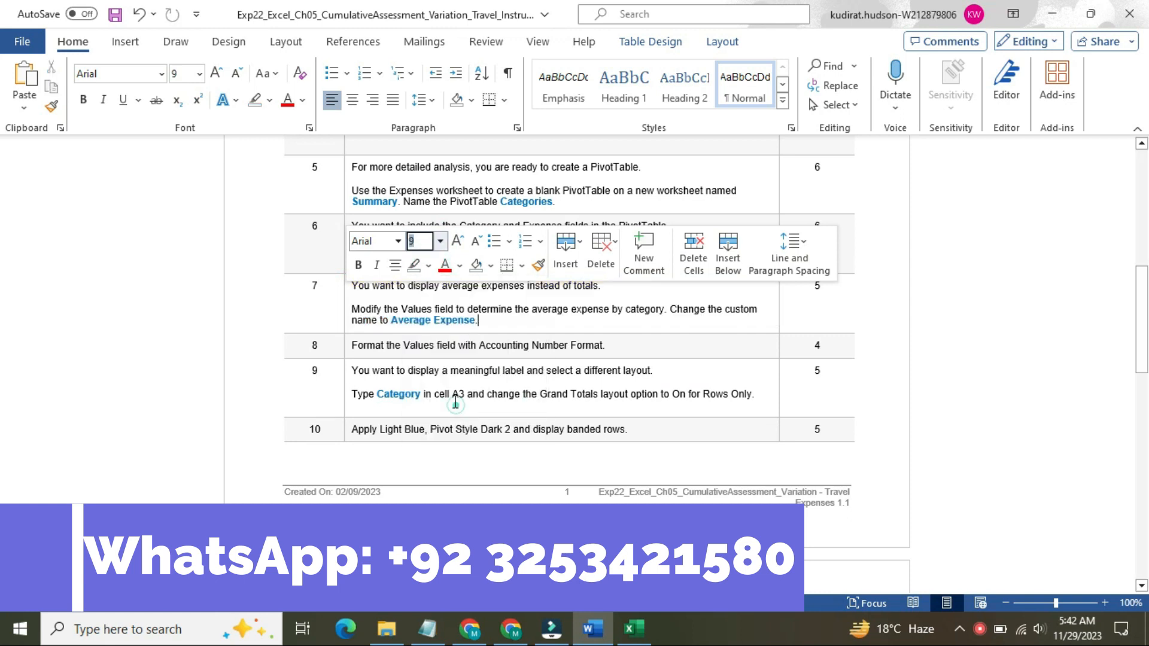
Enlarge step 8's instruction text to font size 16 and highlight it in yellow
left_click(344, 349)
left_click(440, 292)
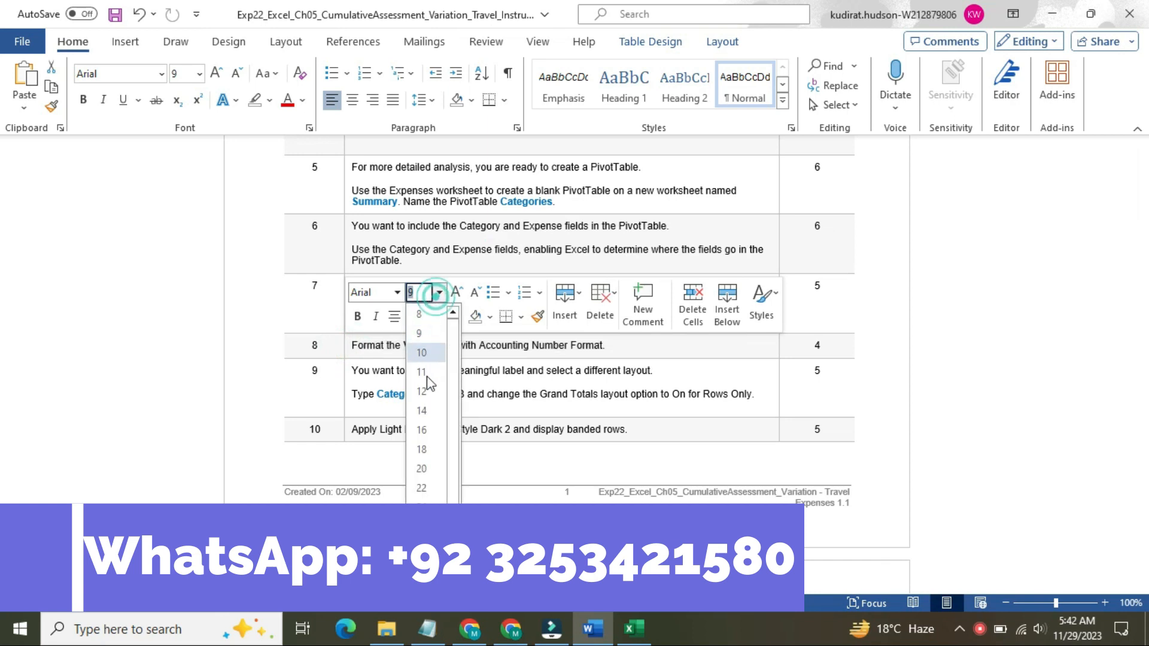
left_click(423, 434)
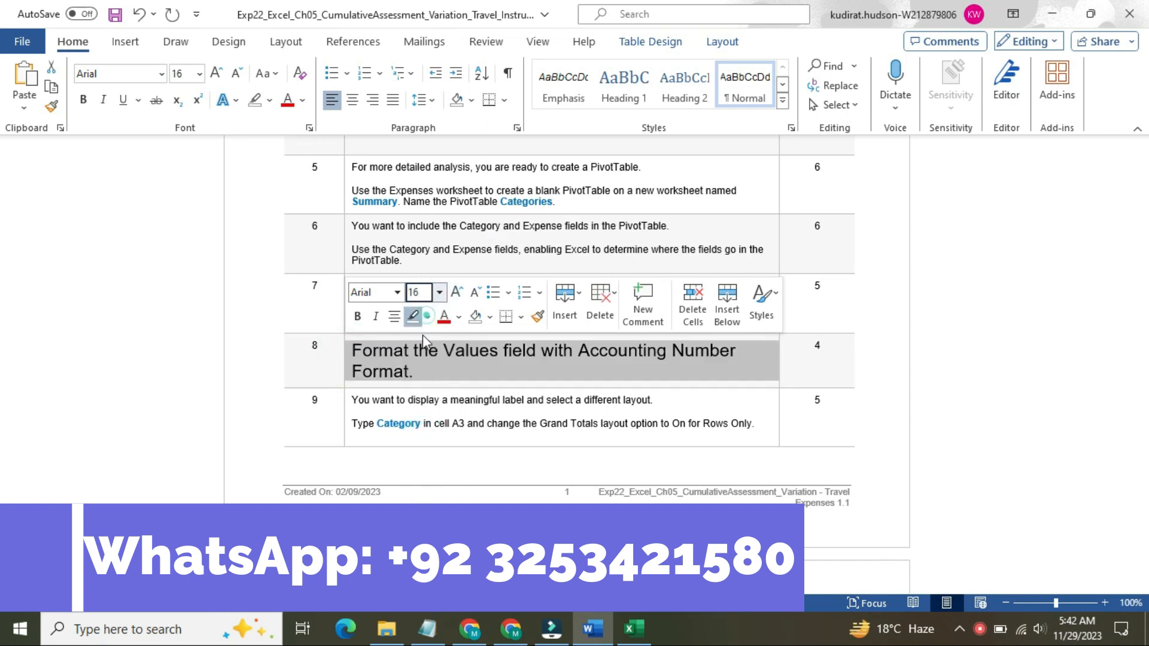
left_click(427, 317)
left_click(415, 374)
left_click(379, 352)
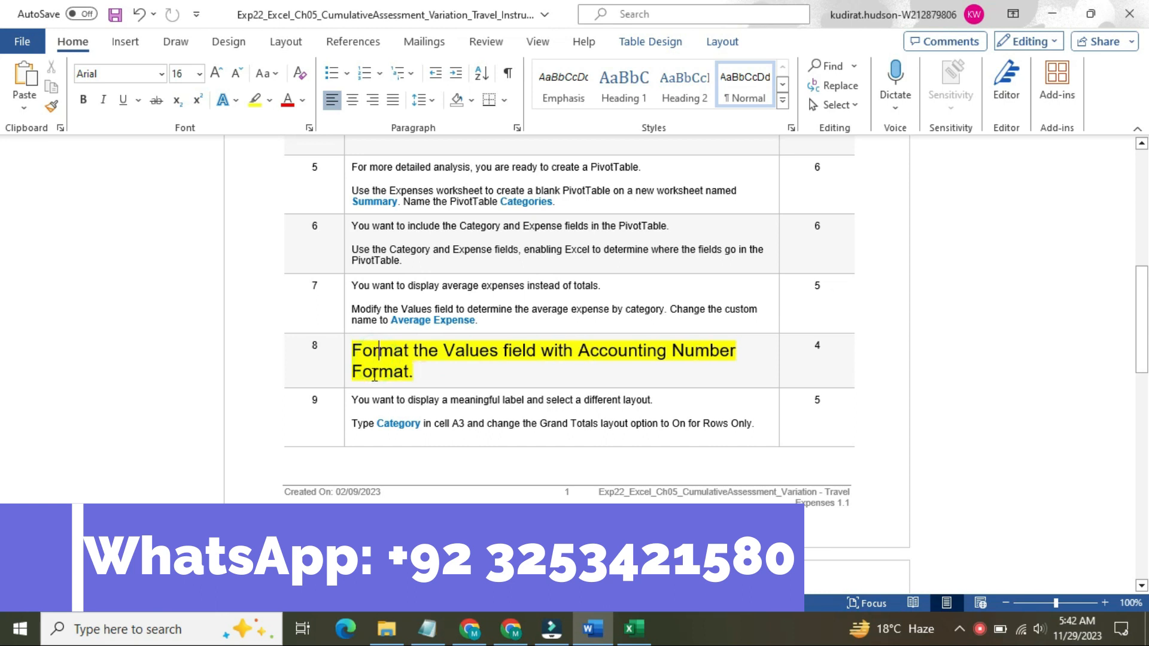
Switch to Excel, and apply Accounting Number Format to the PivotTable's expense values in B4:B9
key("alt+Tab")
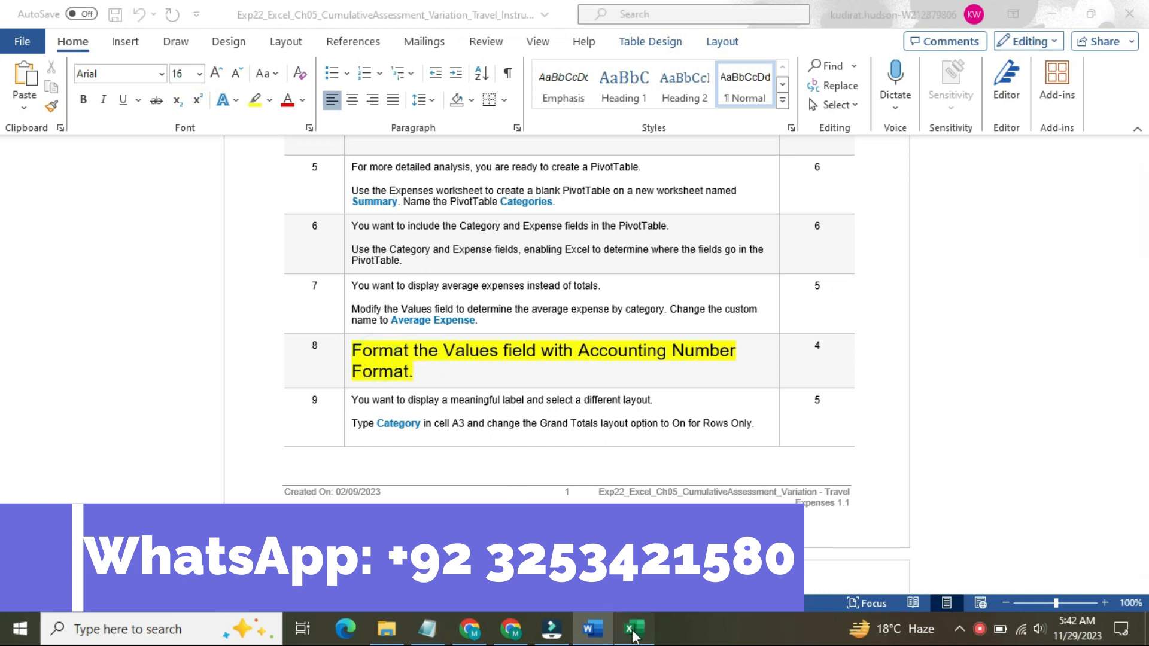
left_click_drag(177, 284, 176, 374)
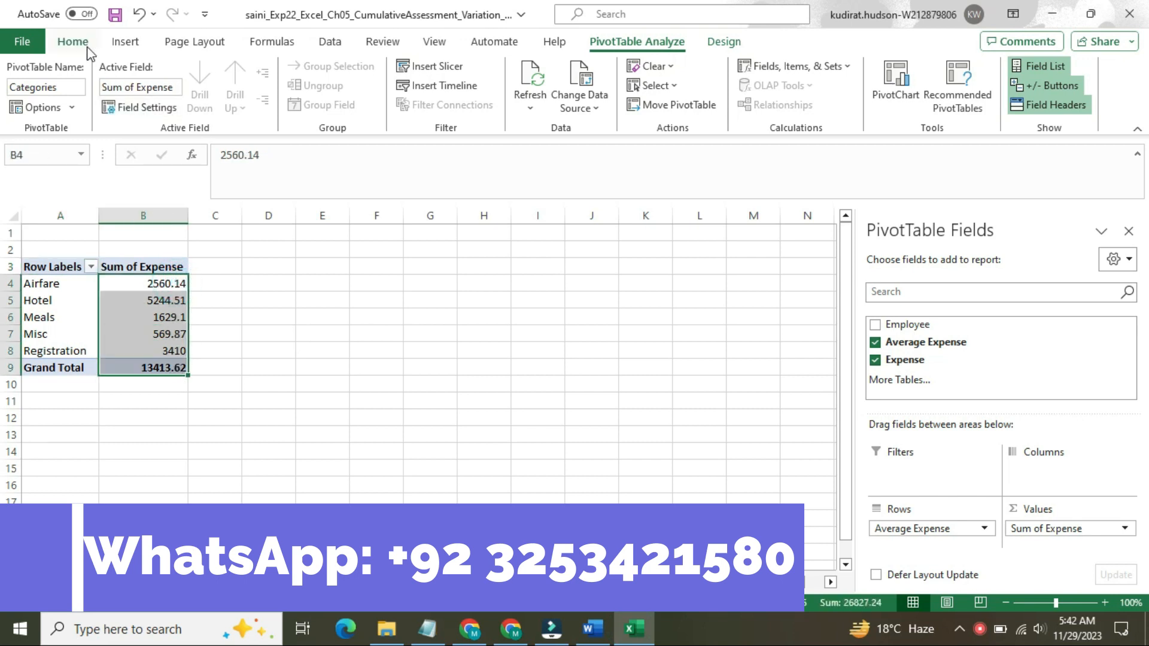
left_click(73, 41)
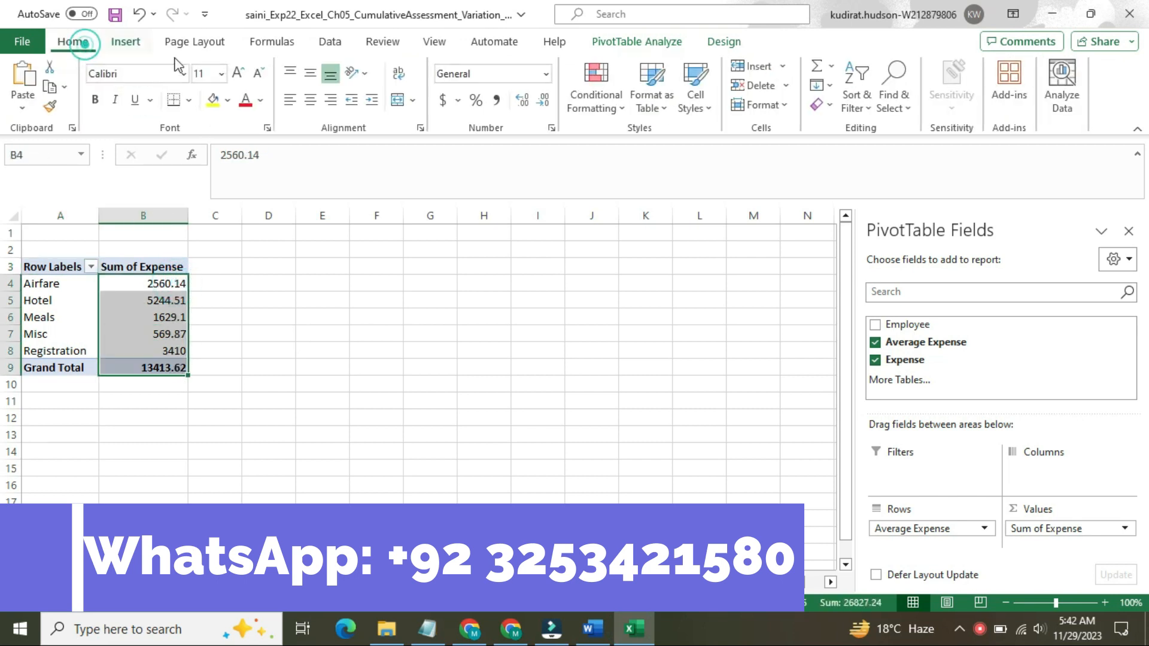
left_click(445, 103)
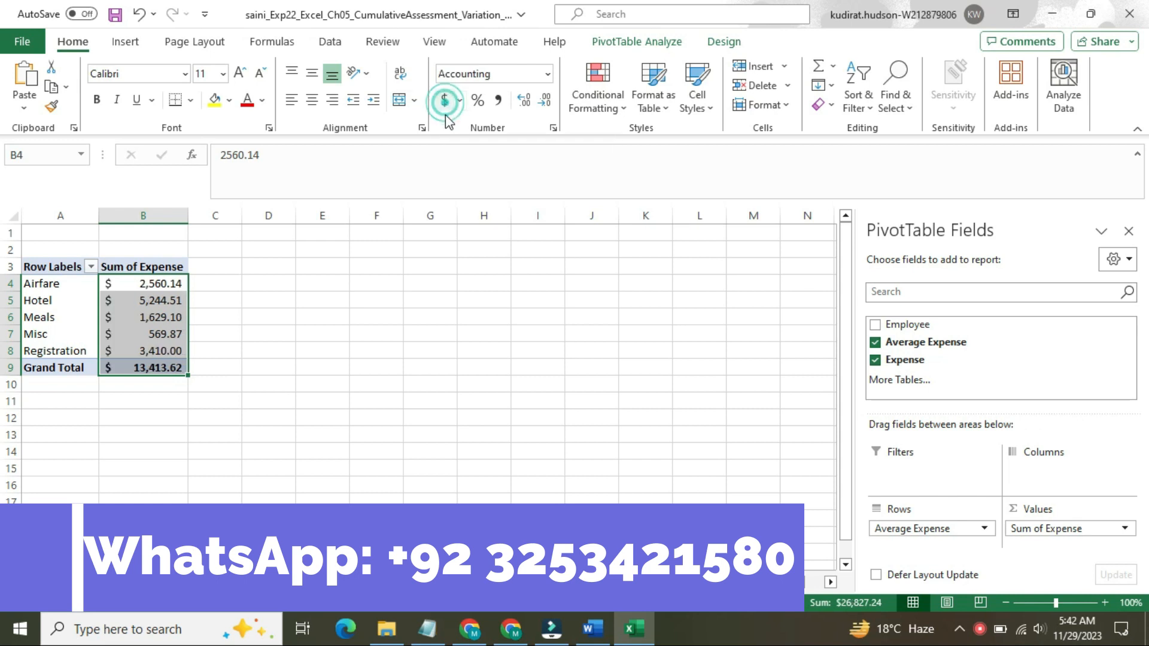
left_click(417, 314)
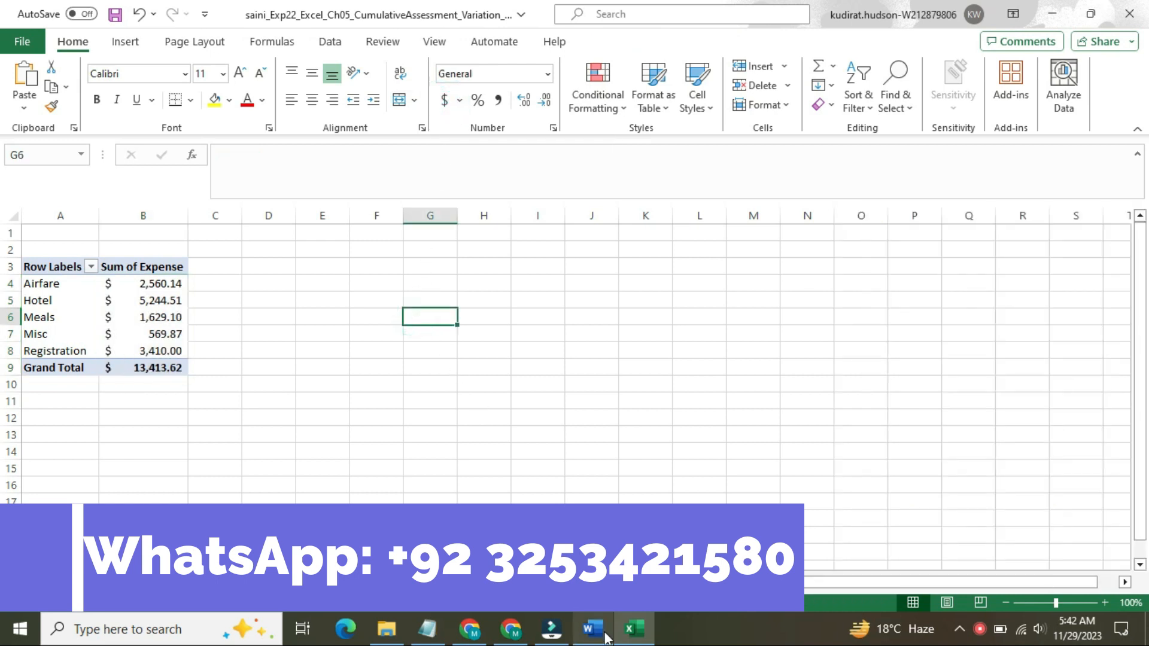
Switch to Word, and reset step 8's instruction text to font size 9 with no highlight color
left_click(593, 629)
left_click(345, 354)
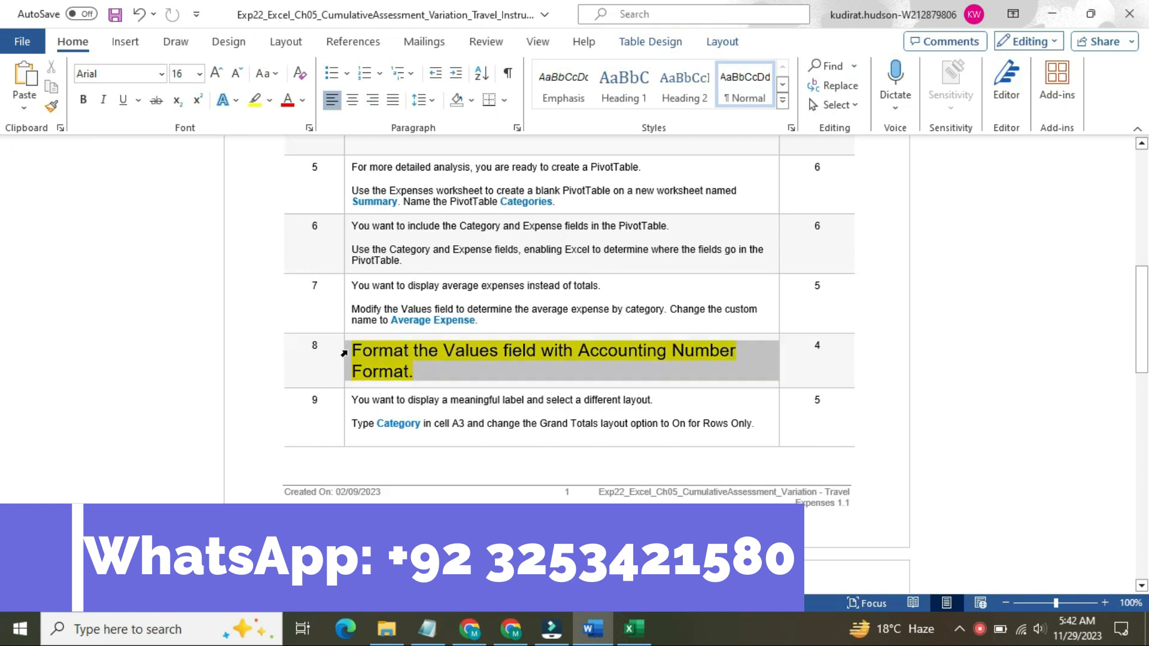
left_click(441, 297)
left_click(422, 339)
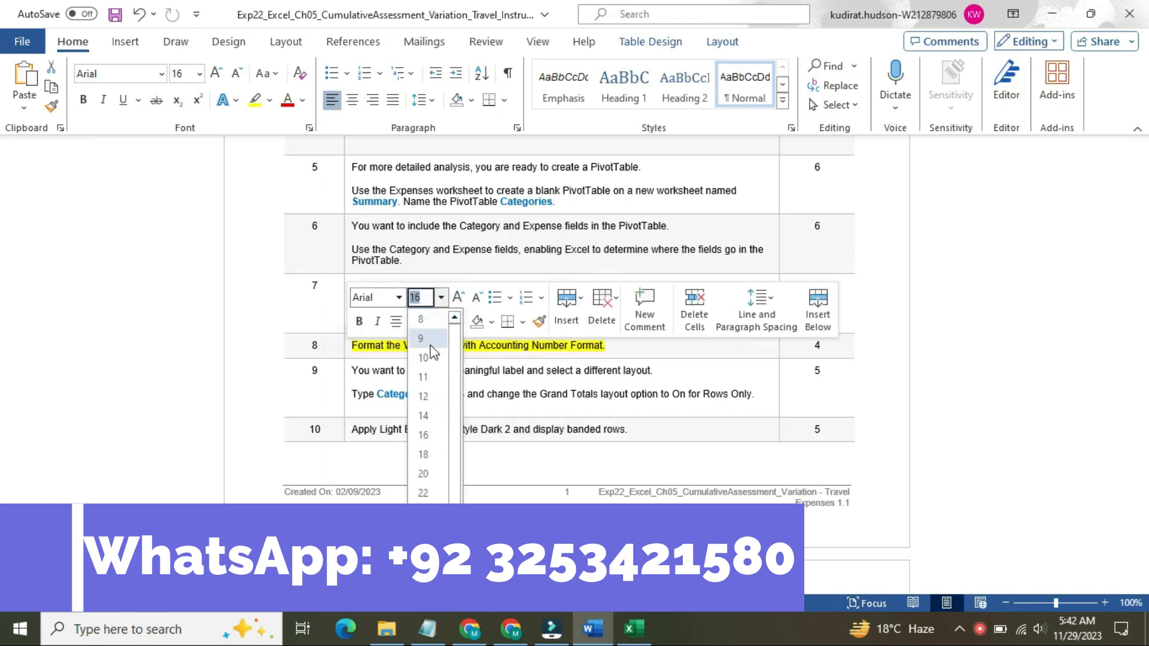
left_click(428, 322)
left_click(448, 461)
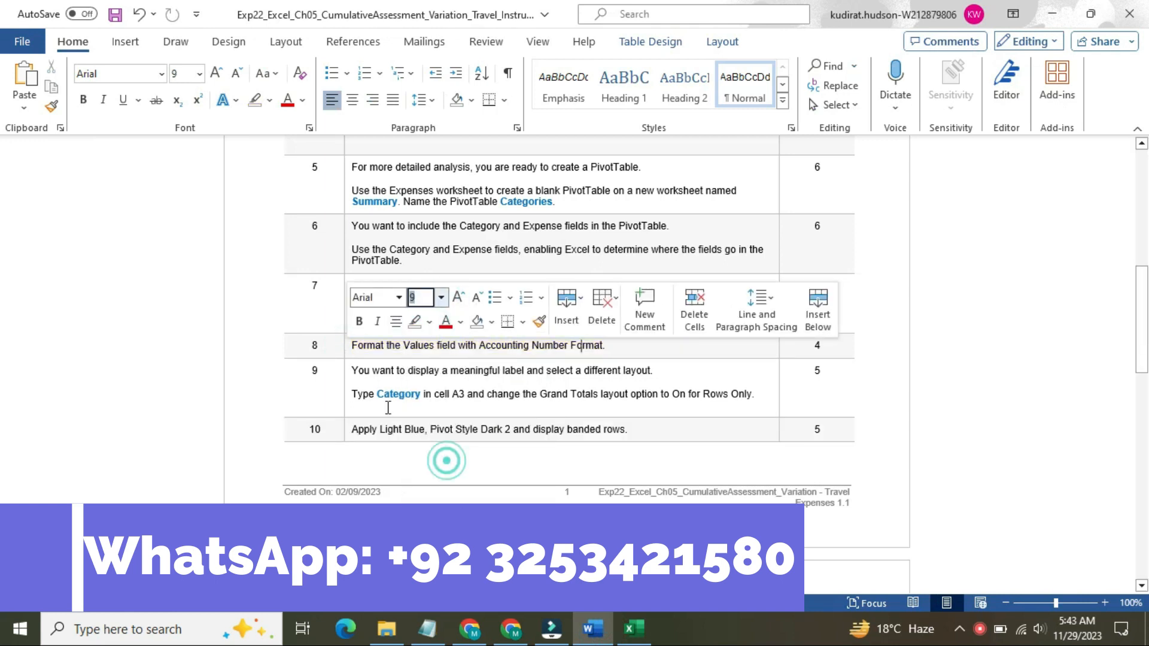
Enlarge step 9's instruction text to font size 16 and highlight it in yellow
left_click(345, 371)
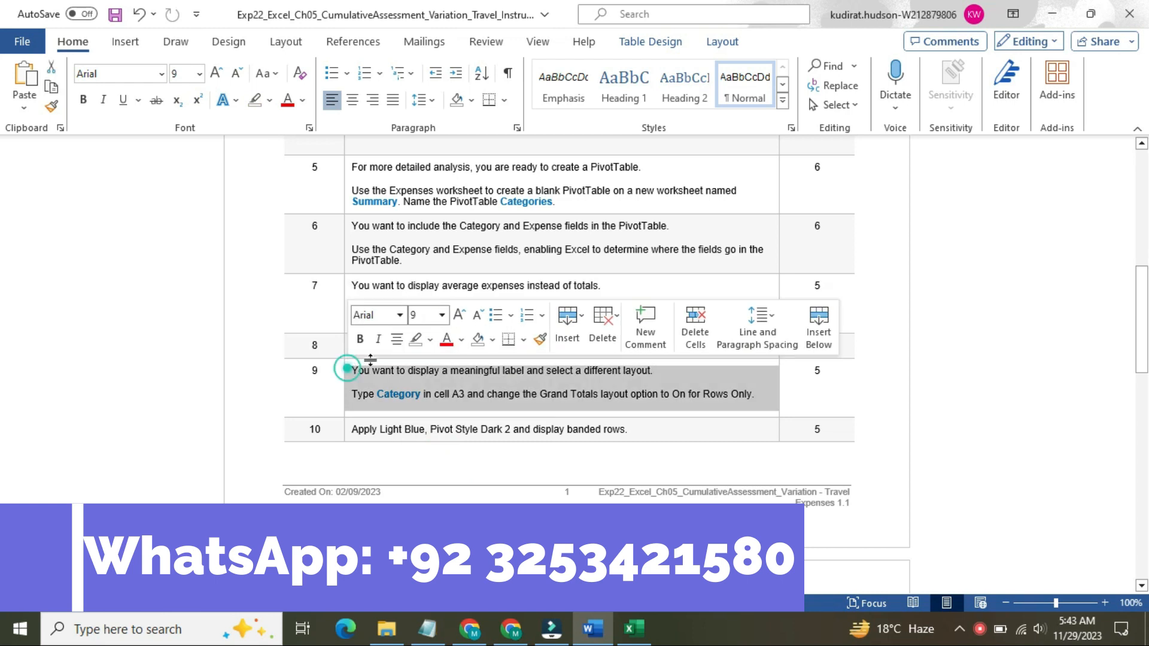
left_click(441, 314)
left_click(432, 127)
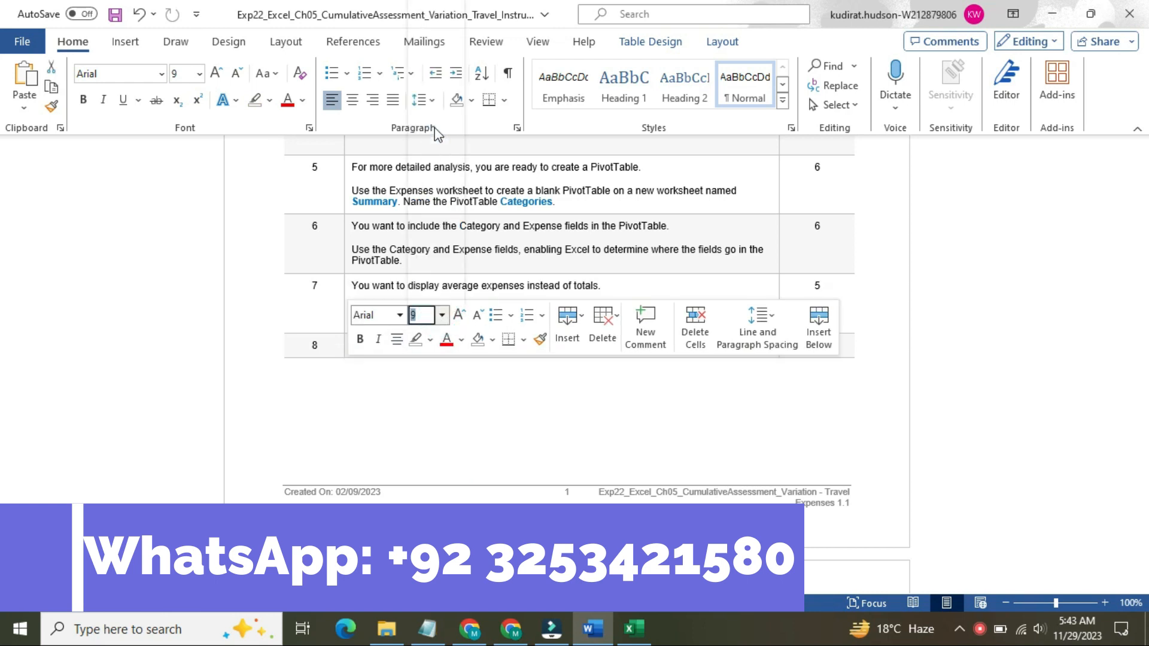
left_click(271, 101)
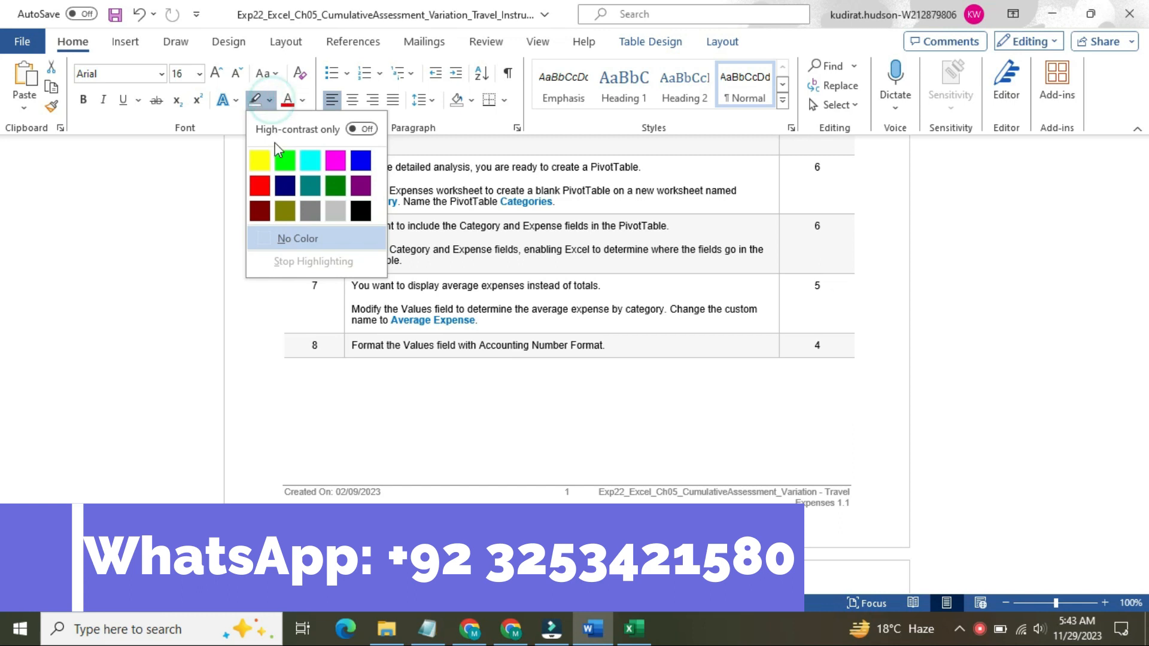
left_click(261, 157)
left_click(613, 335)
left_click_drag(1148, 246, 1148, 331)
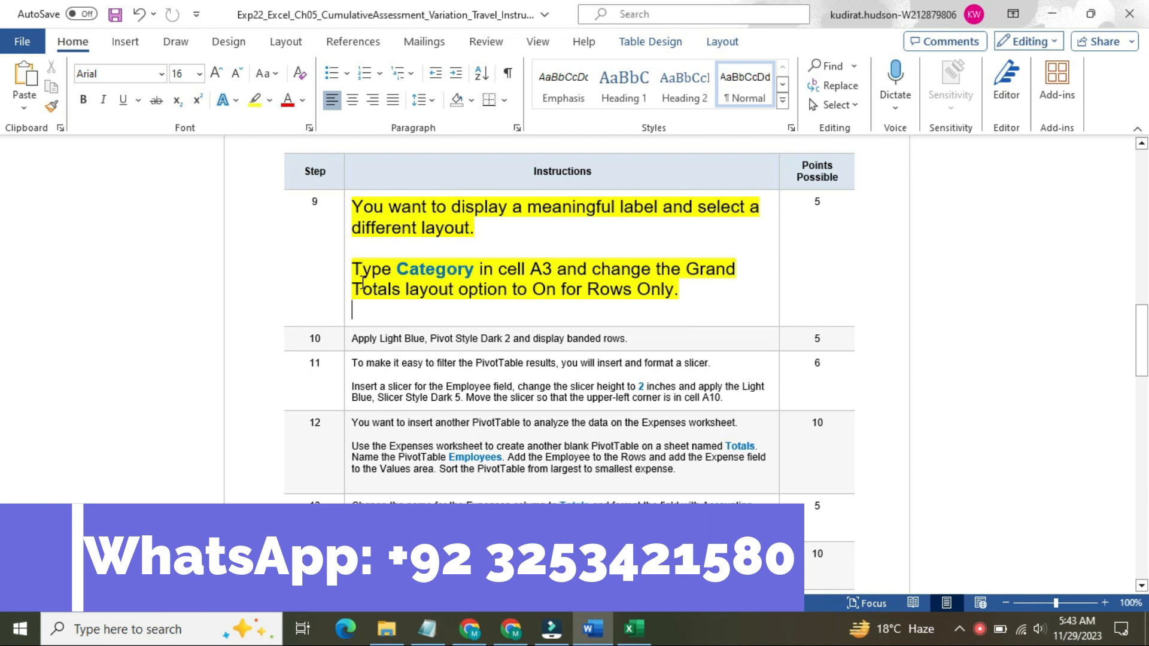
Highlight step 9's second paragraph, from "Type Category" through "On for Rows Only", in turquoise, and select the word "Category"
left_click_drag(357, 267, 679, 292)
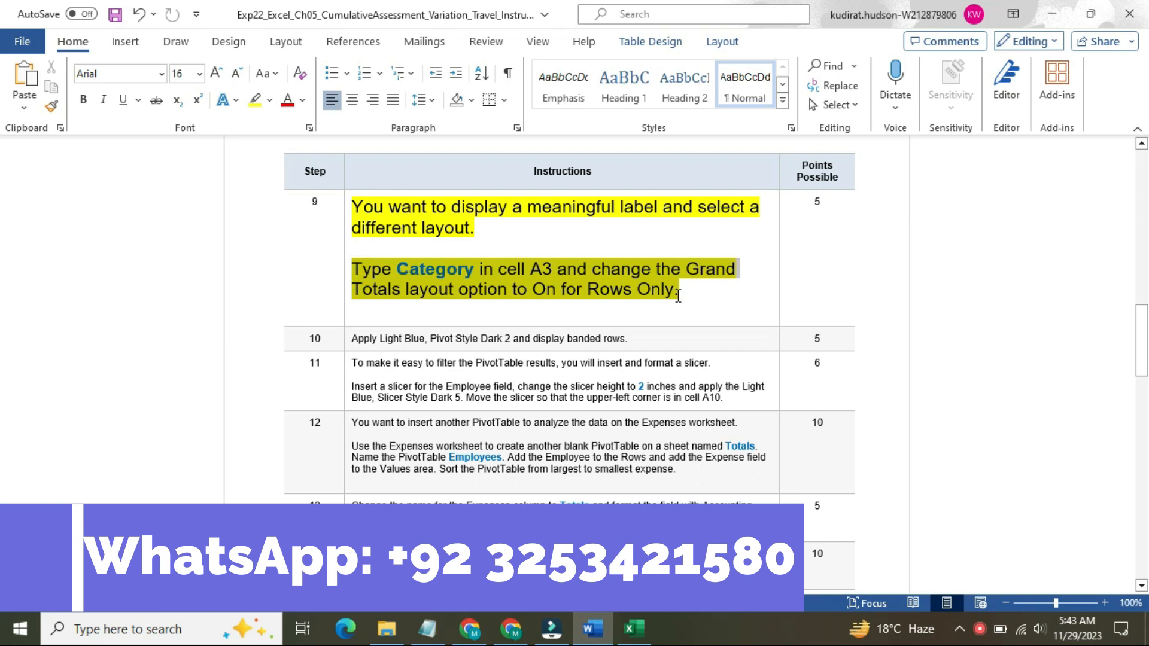
left_click(736, 267)
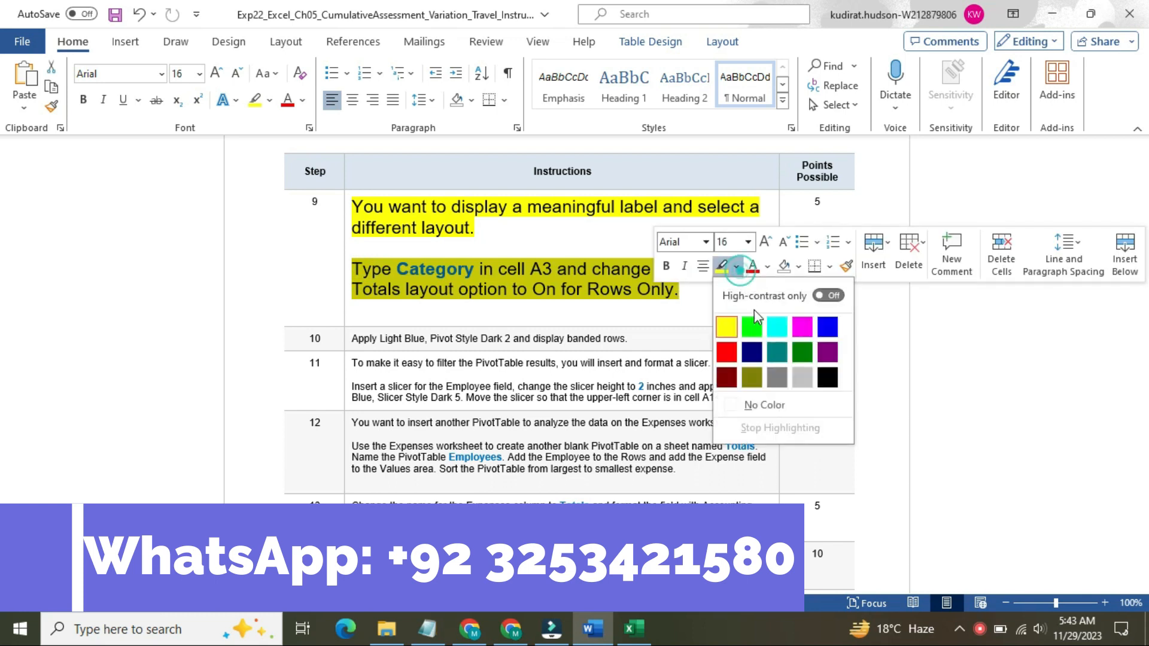
left_click(783, 323)
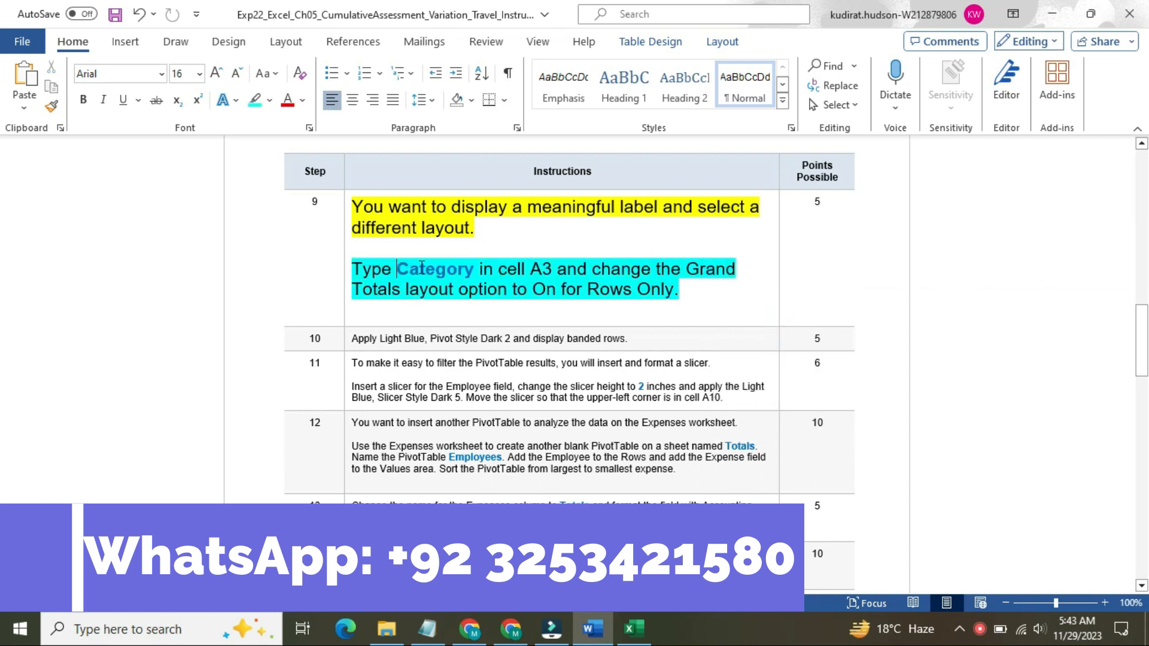
left_click_drag(397, 267, 481, 269)
key("ctrl+b")
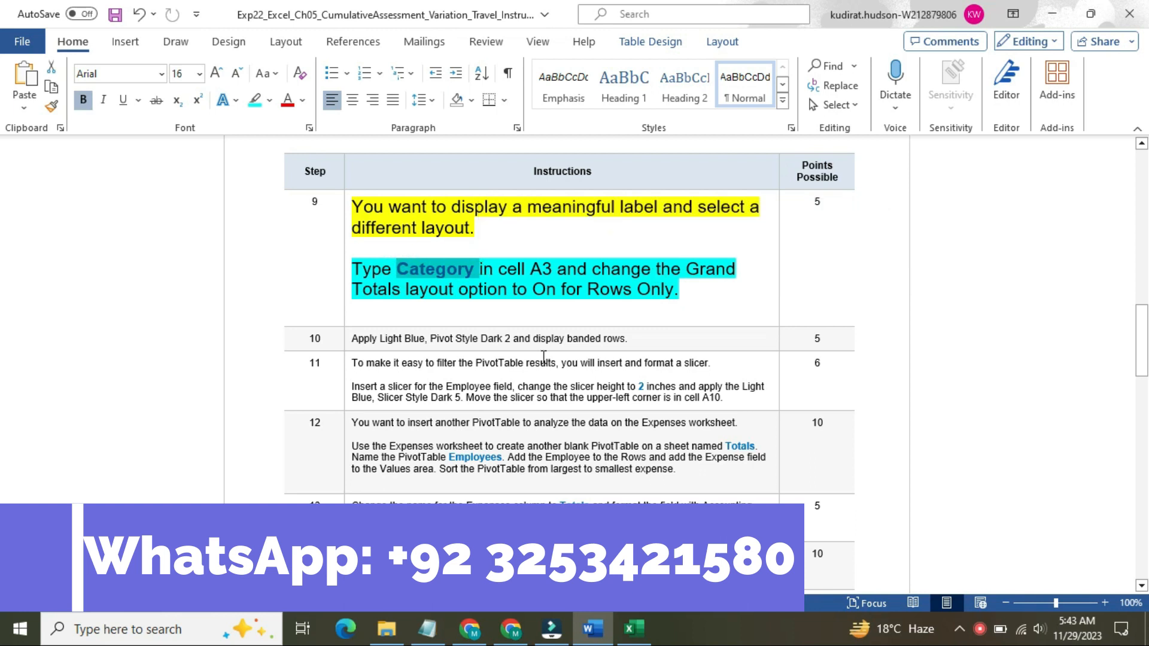
Switch to Excel, and replace the PivotTable's row label heading in cell A3 with "Category"
mouse_move(634, 628)
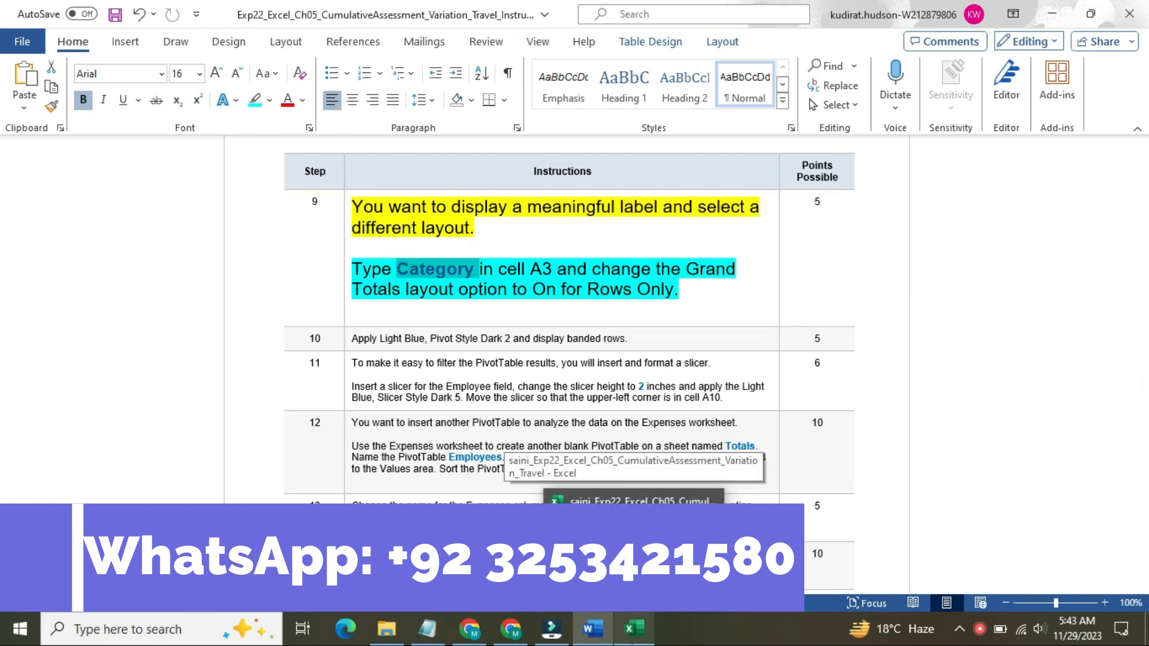
left_click(634, 556)
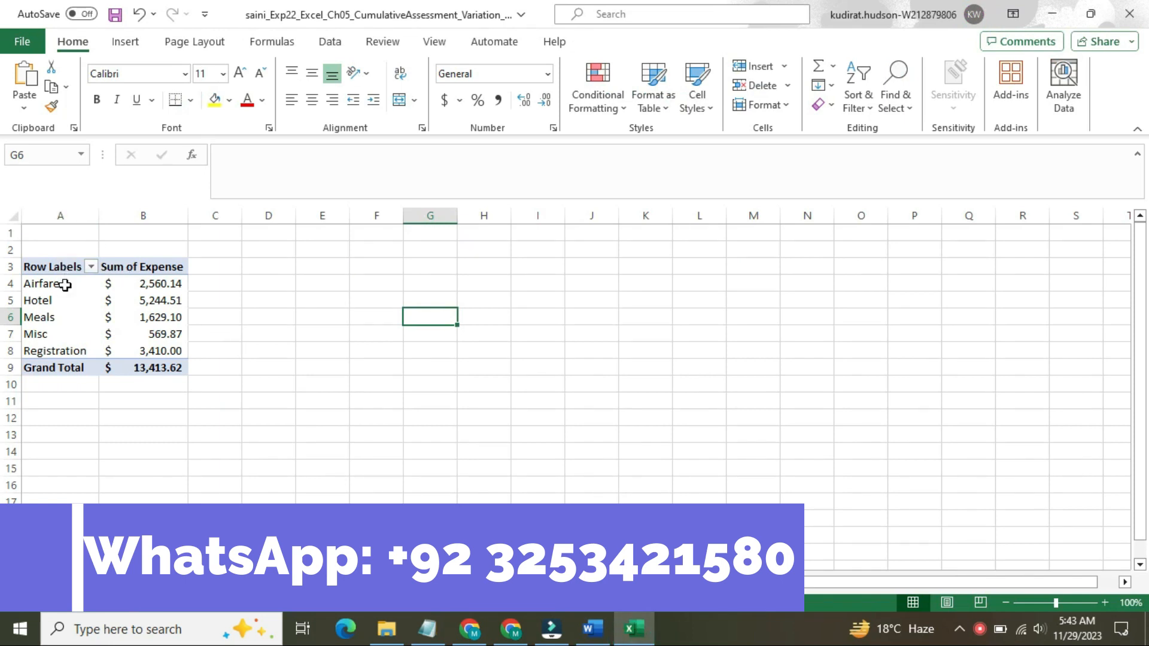
left_click(63, 267)
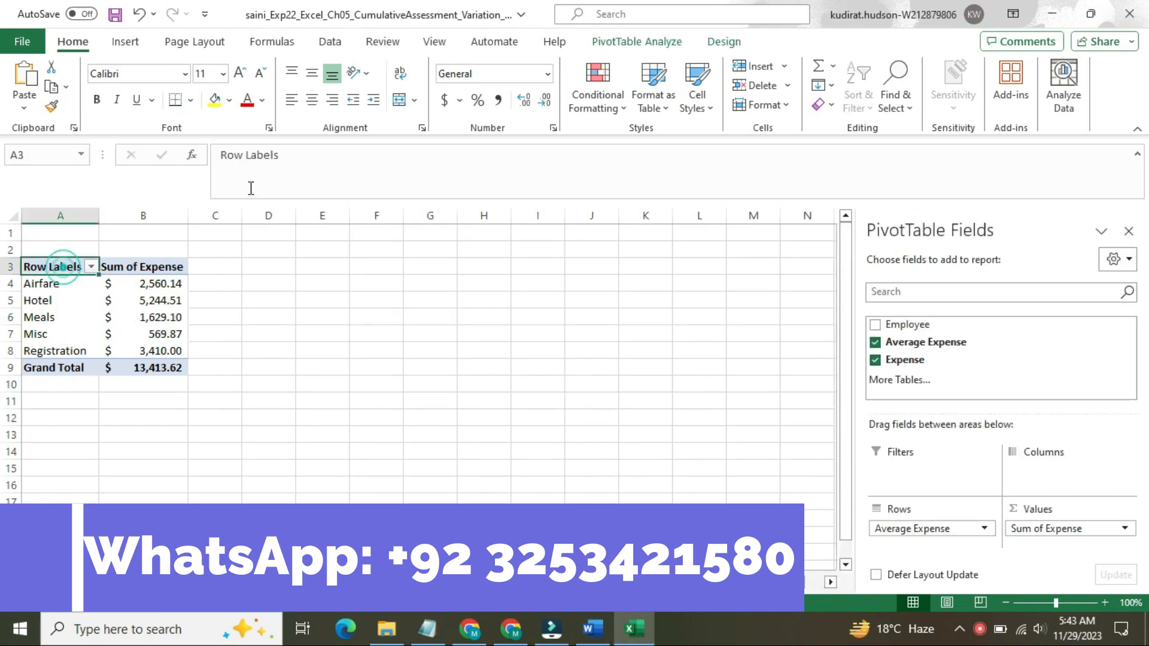
left_click(280, 158)
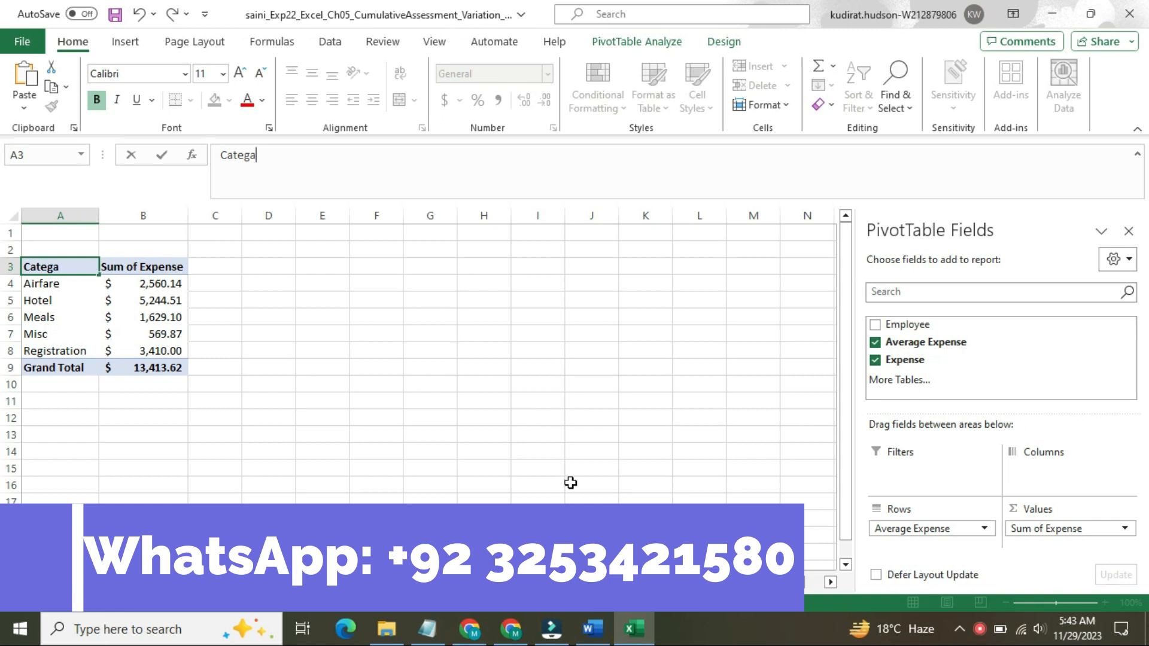
left_click(593, 628)
key("Return")
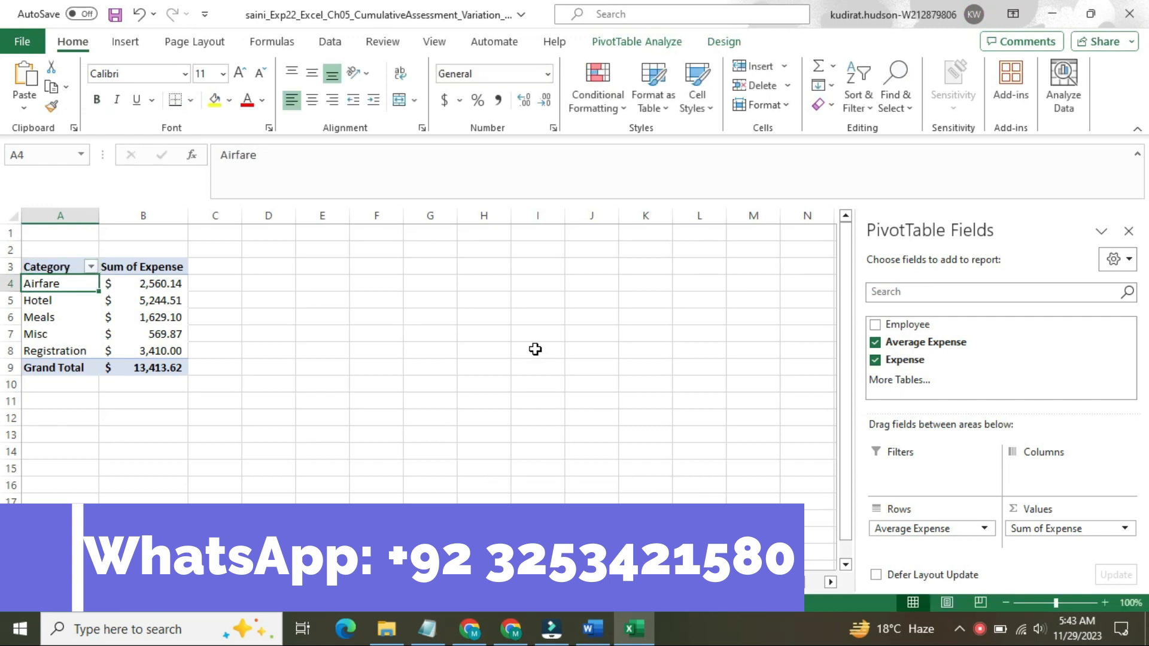
left_click(592, 628)
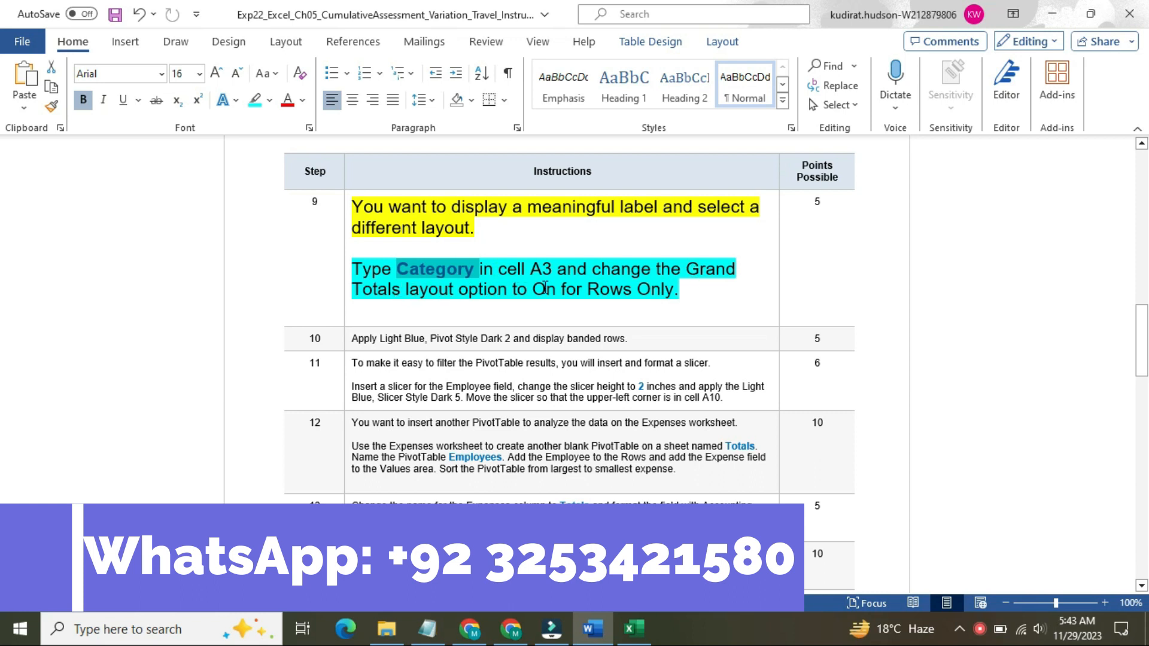
left_click(648, 635)
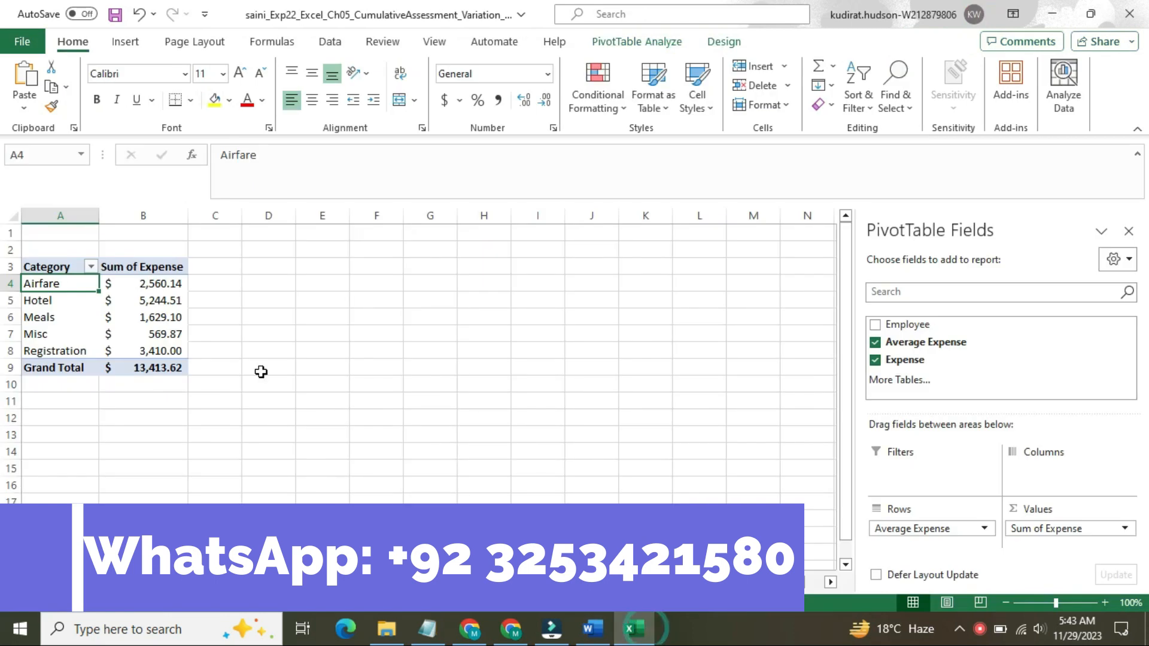
left_click(136, 318)
left_click(77, 270)
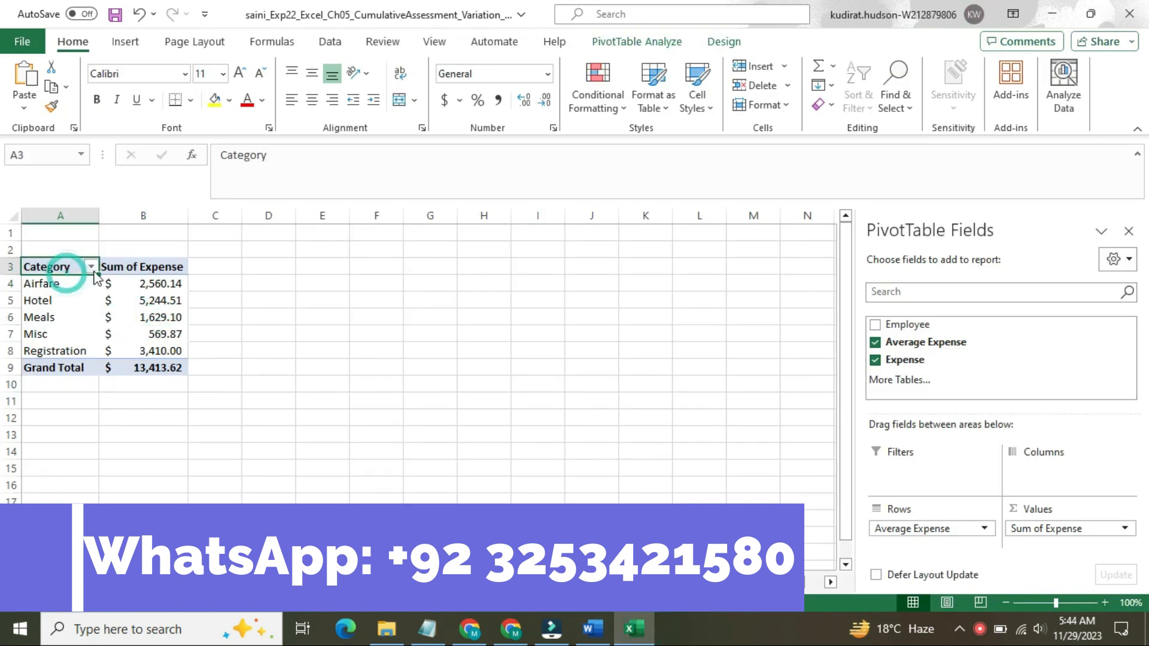
left_click(91, 267)
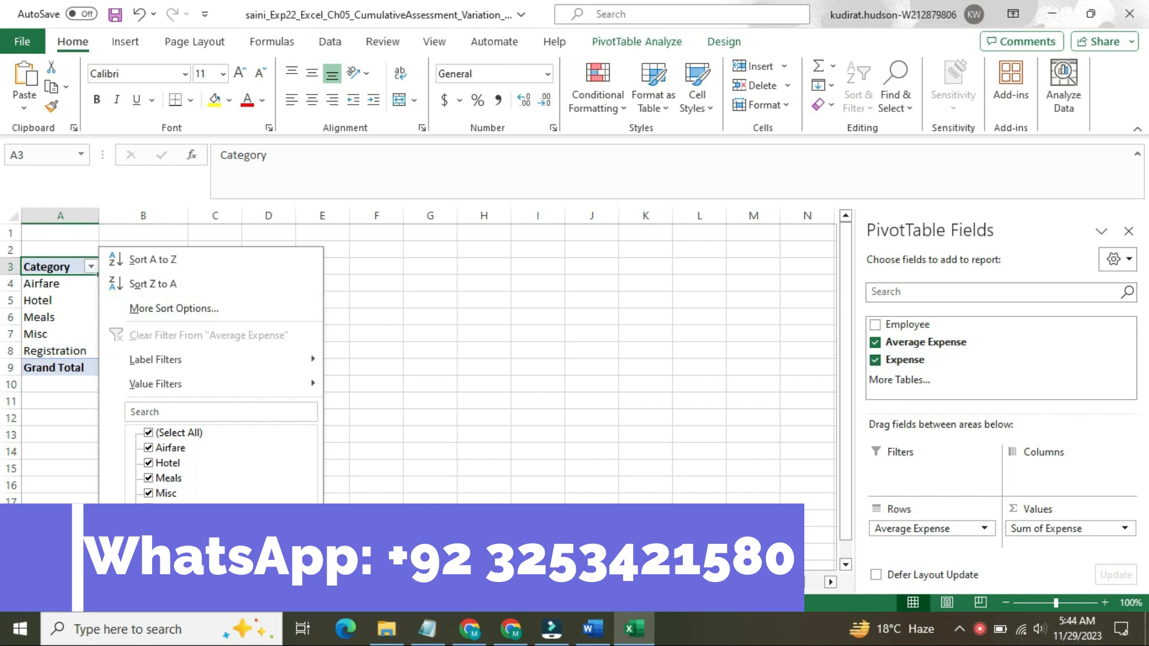
key("Escape")
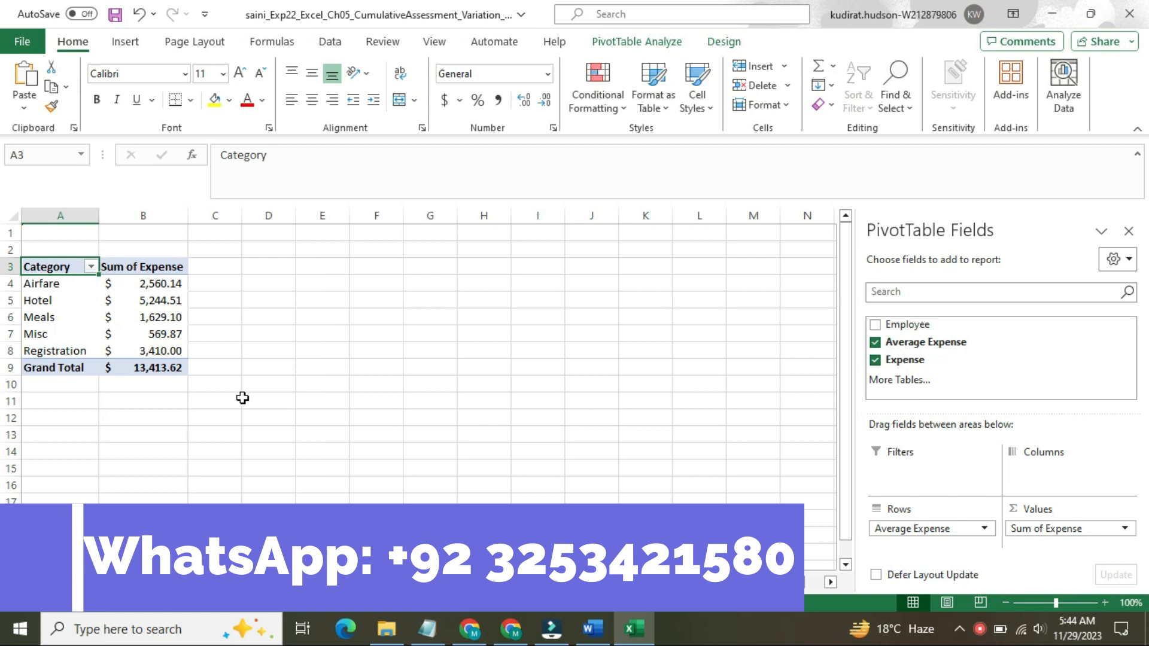
Set the PivotTable's Grand Totals layout option to On for Rows Only
left_click(634, 41)
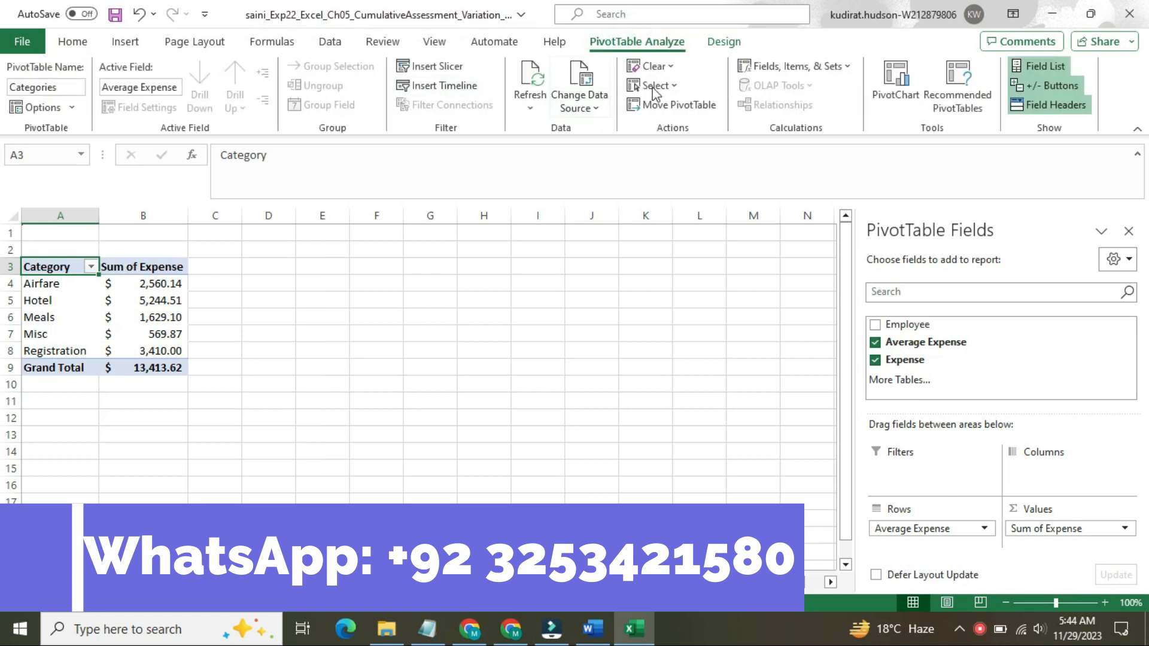
left_click(719, 48)
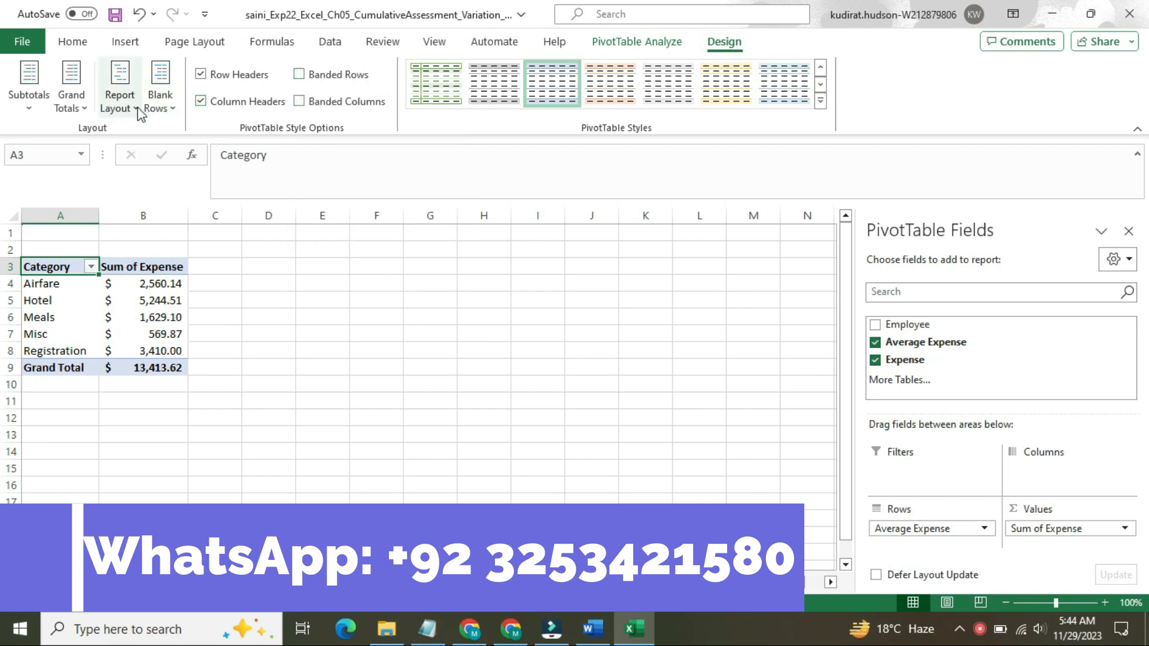
left_click(118, 101)
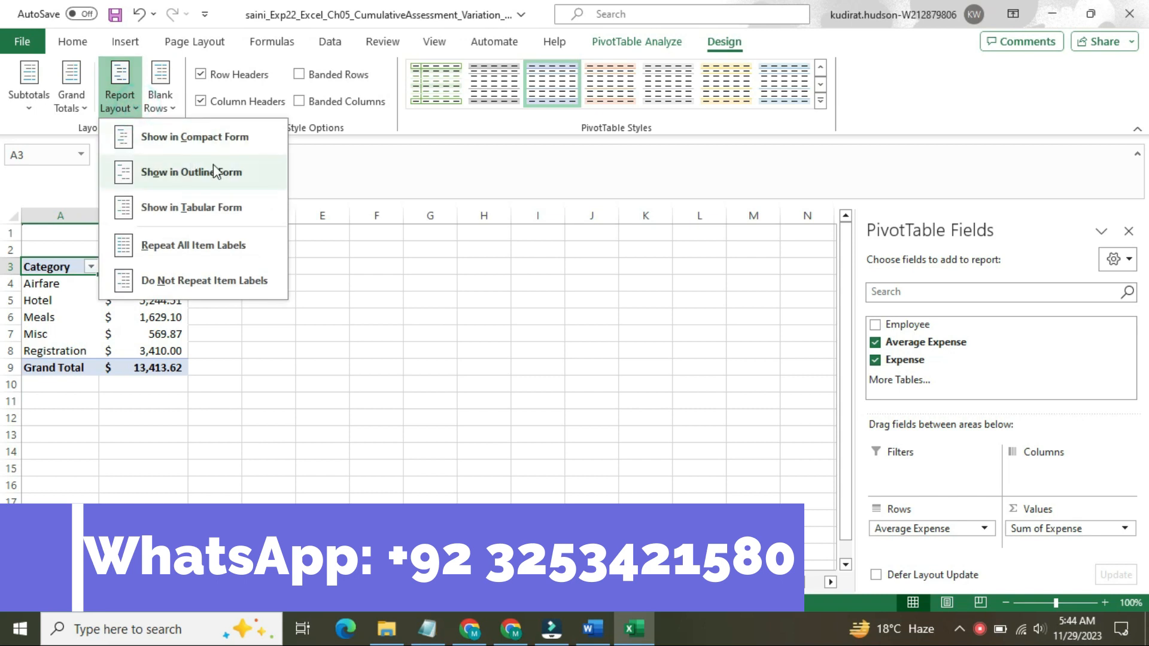
left_click(595, 636)
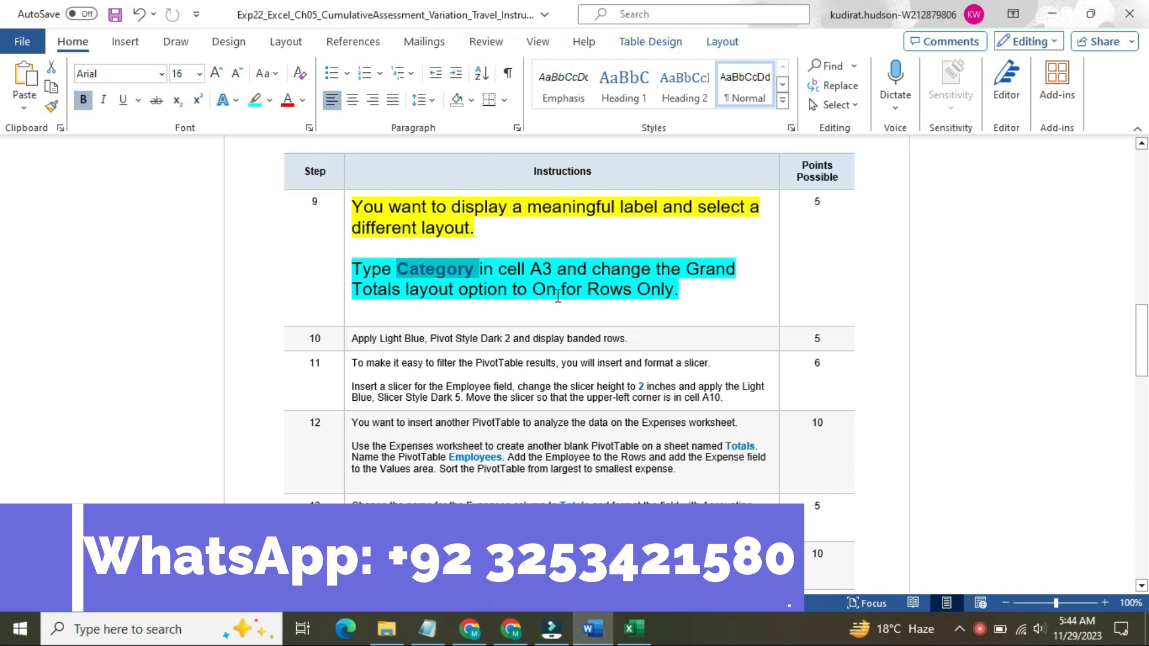
left_click(634, 628)
left_click(124, 102)
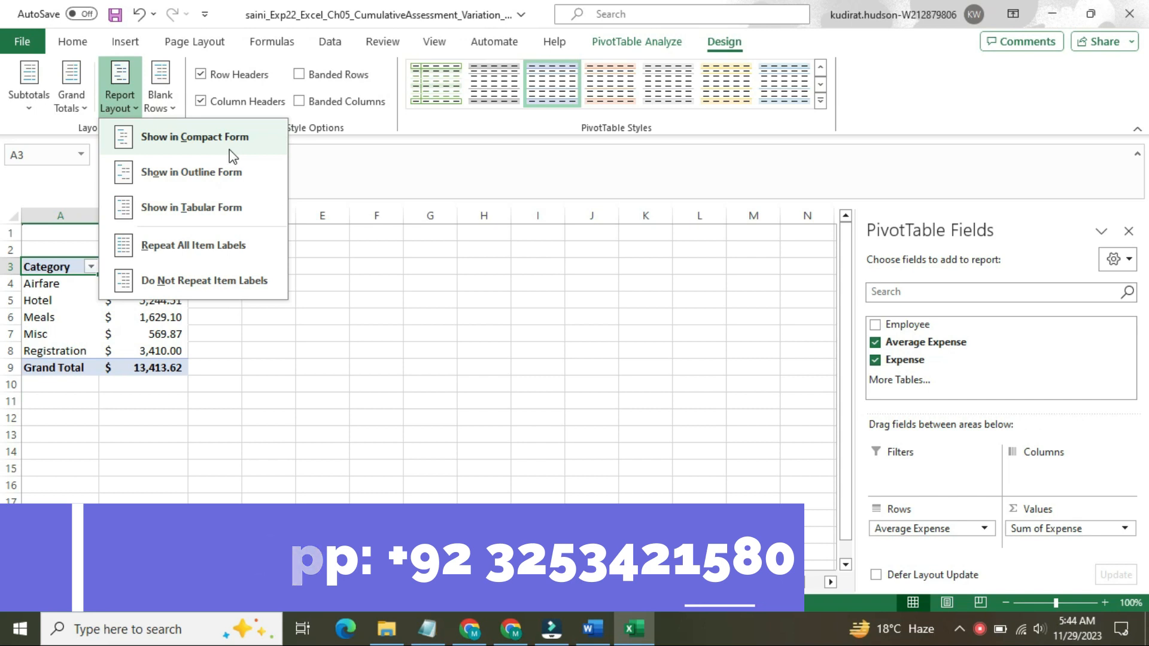
left_click(111, 132)
left_click(73, 103)
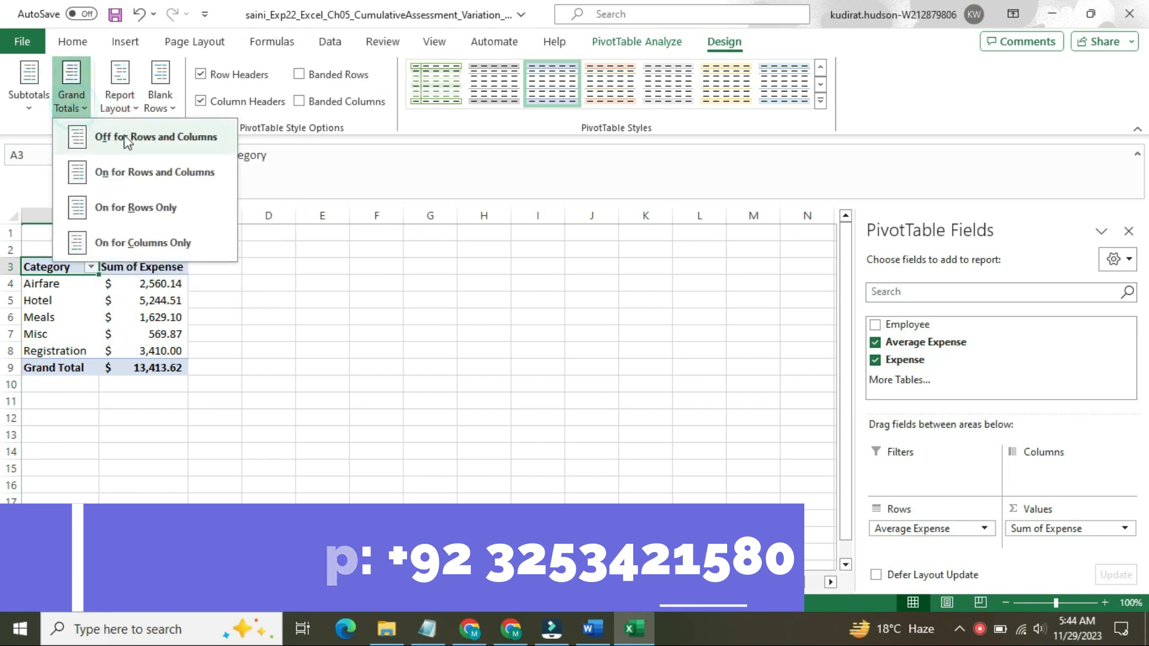
left_click(175, 212)
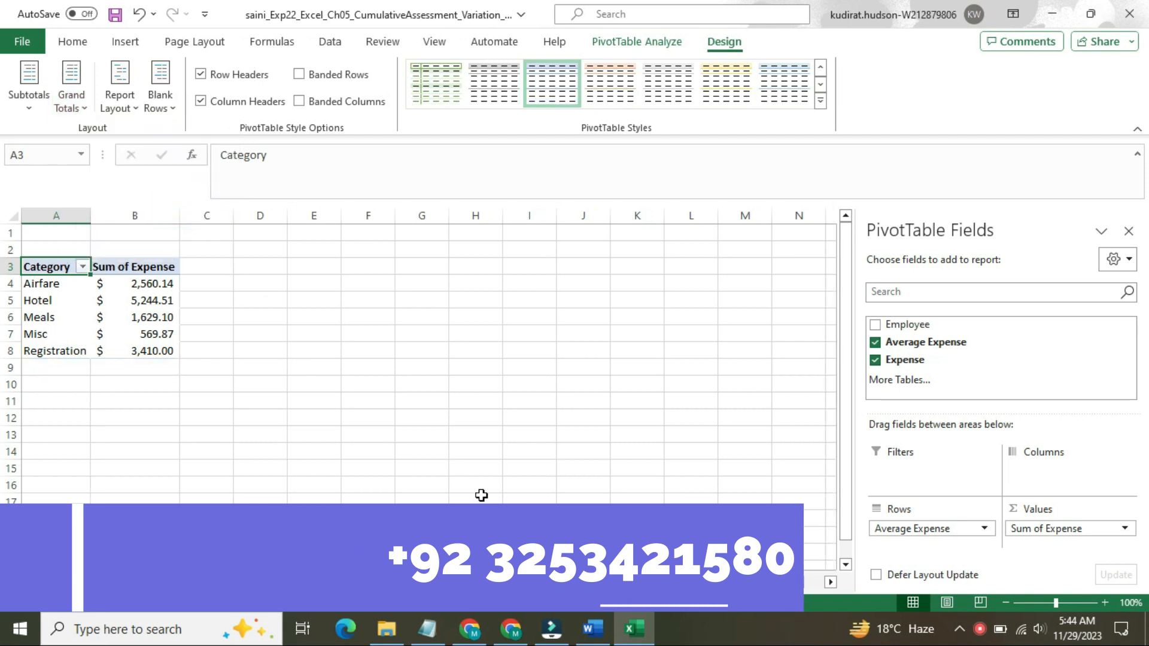
Switch to Word, and reset step 9's instruction text to font size 9 with no highlight color
left_click(591, 628)
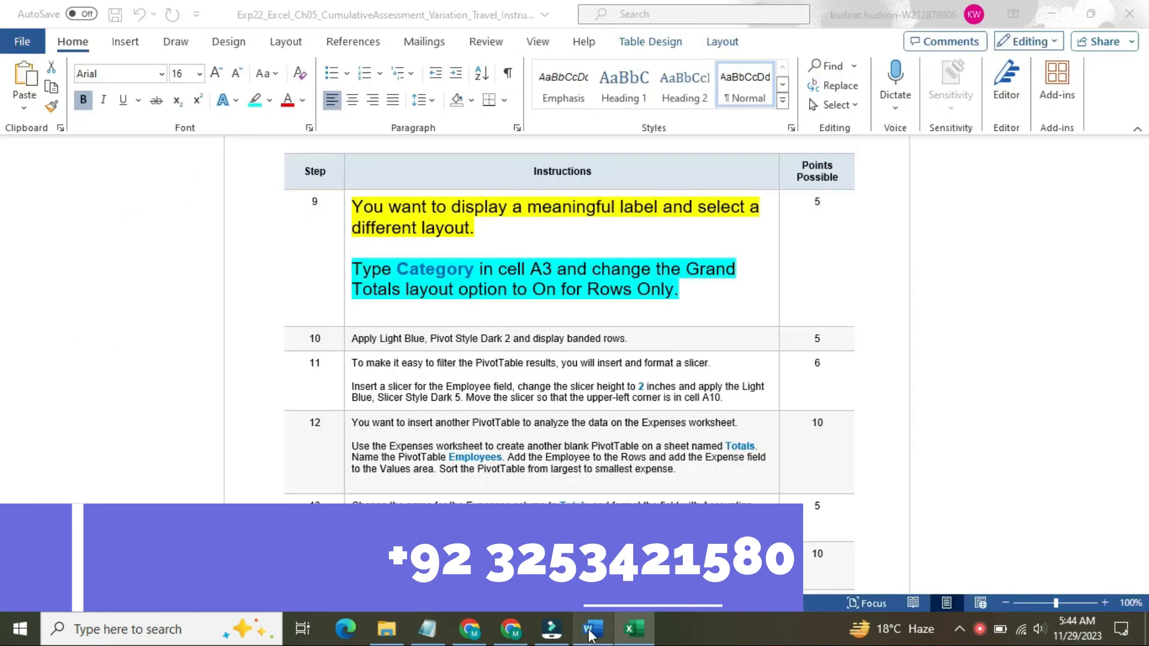
left_click(343, 223)
left_click(440, 165)
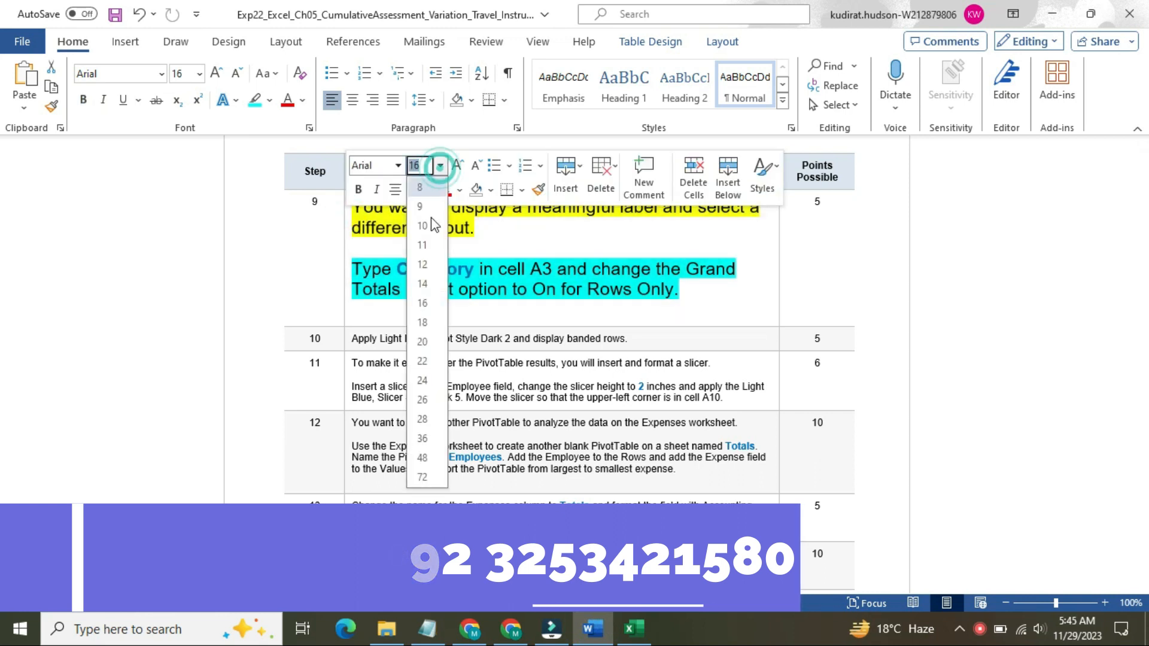
left_click(419, 206)
scroll(430, 239, "down", 3)
left_click(429, 189)
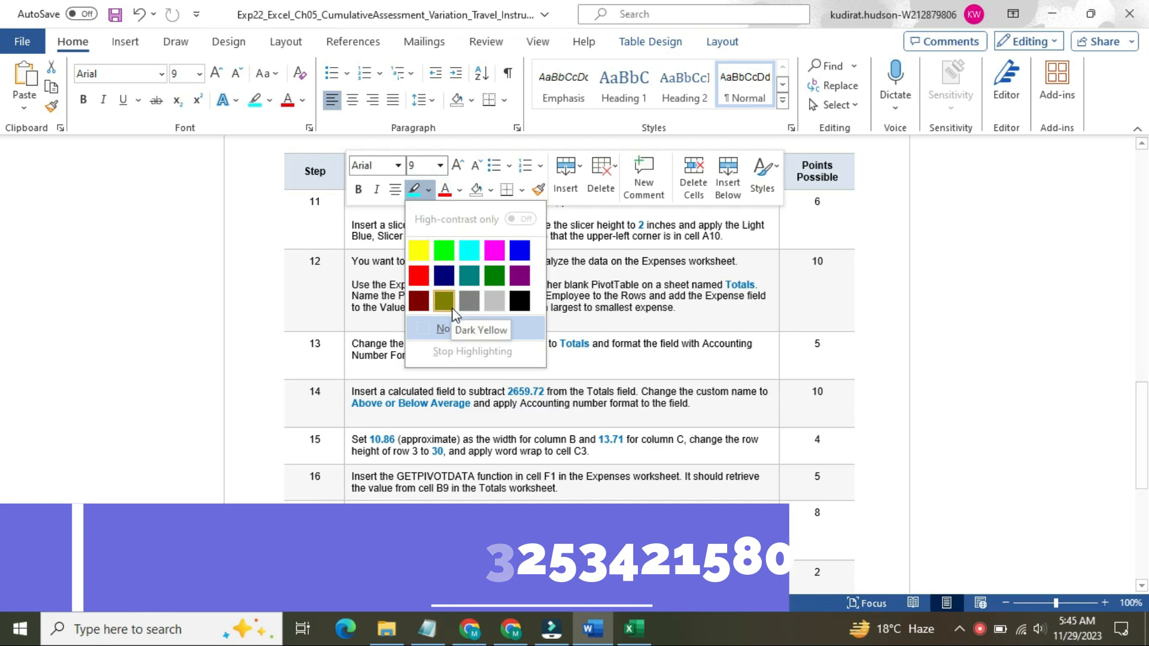
left_click(451, 335)
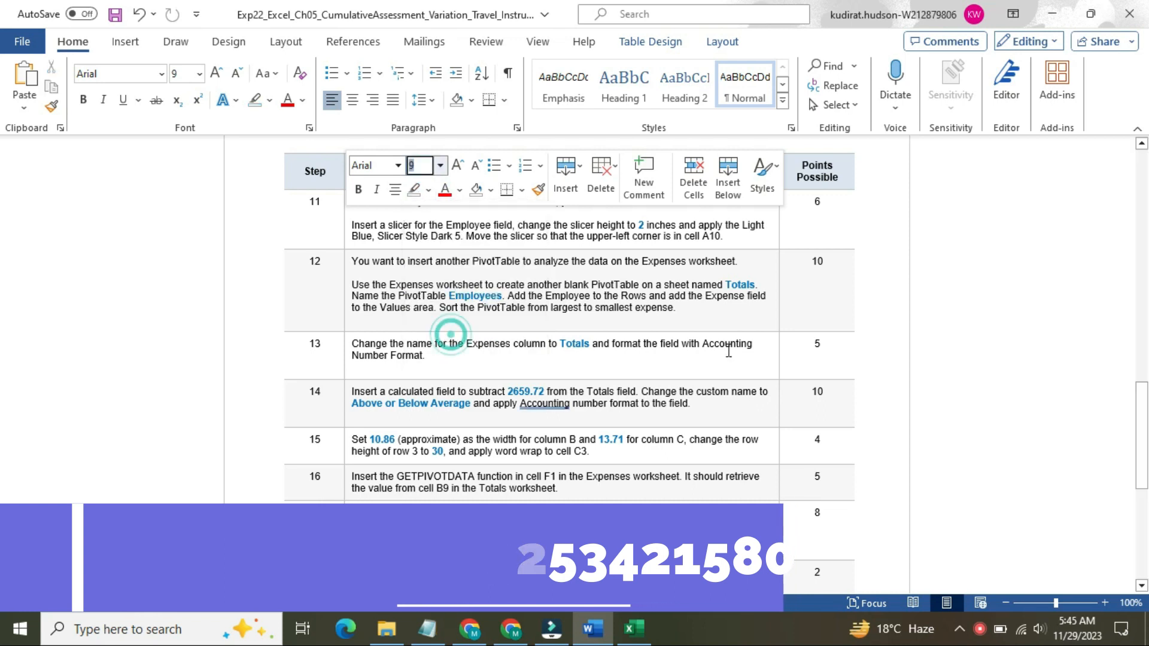
left_click(776, 350)
Enlarge step 10's instruction text to font size 16 and highlight it in yellow
scroll(943, 359, "up", 5)
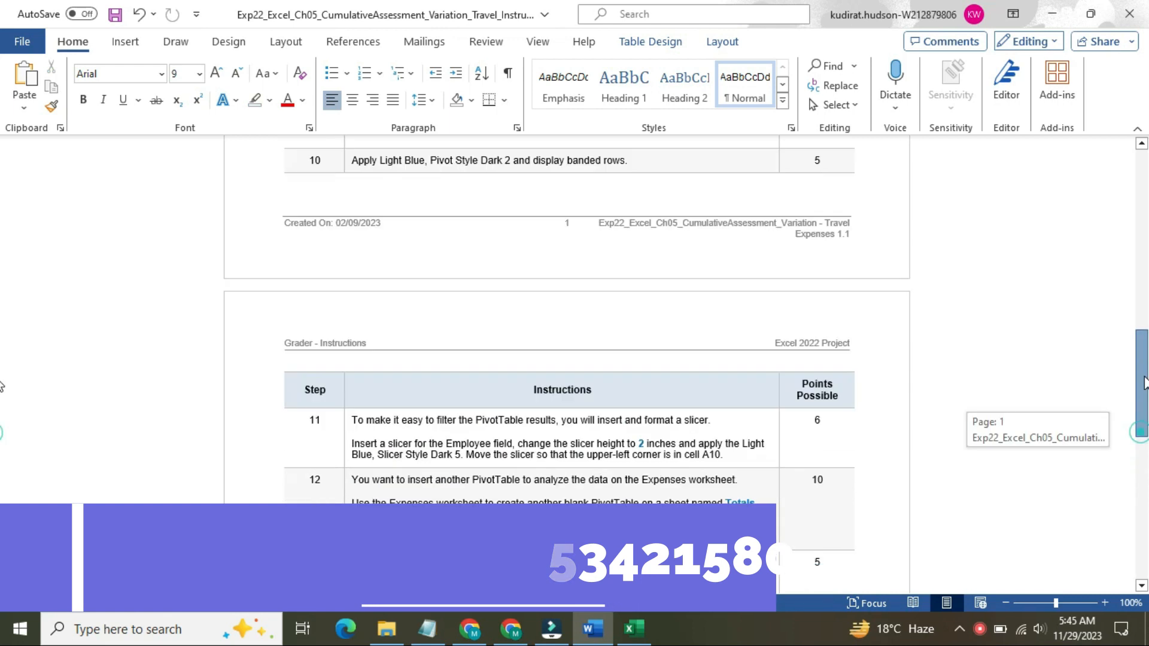
left_click(346, 253)
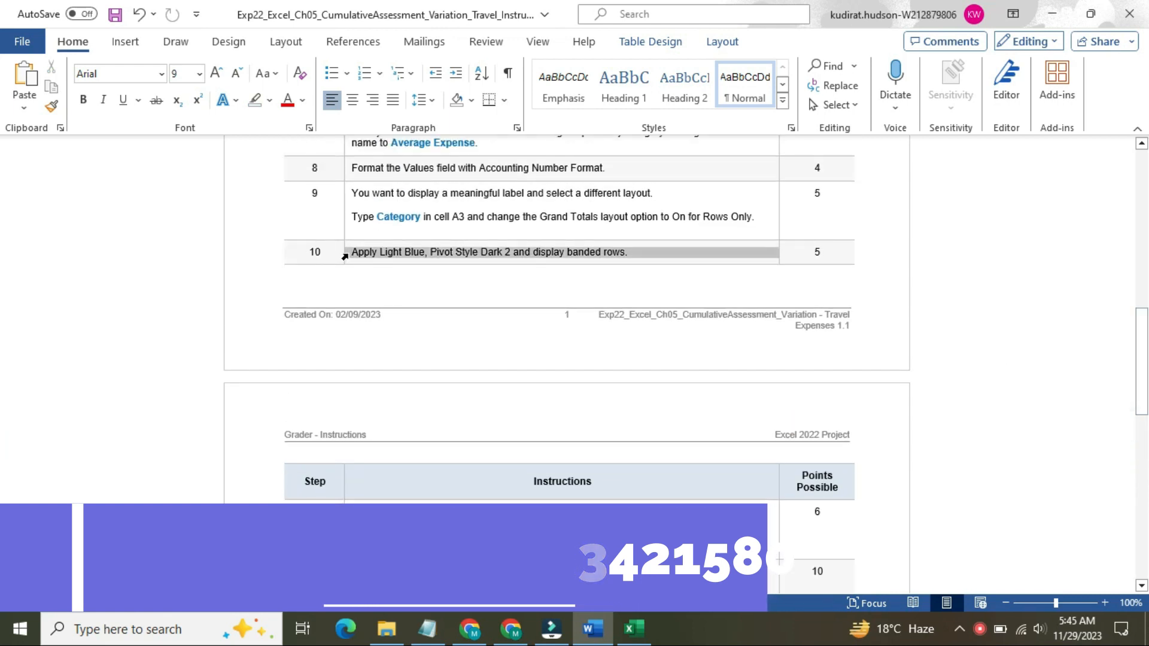
left_click(441, 202)
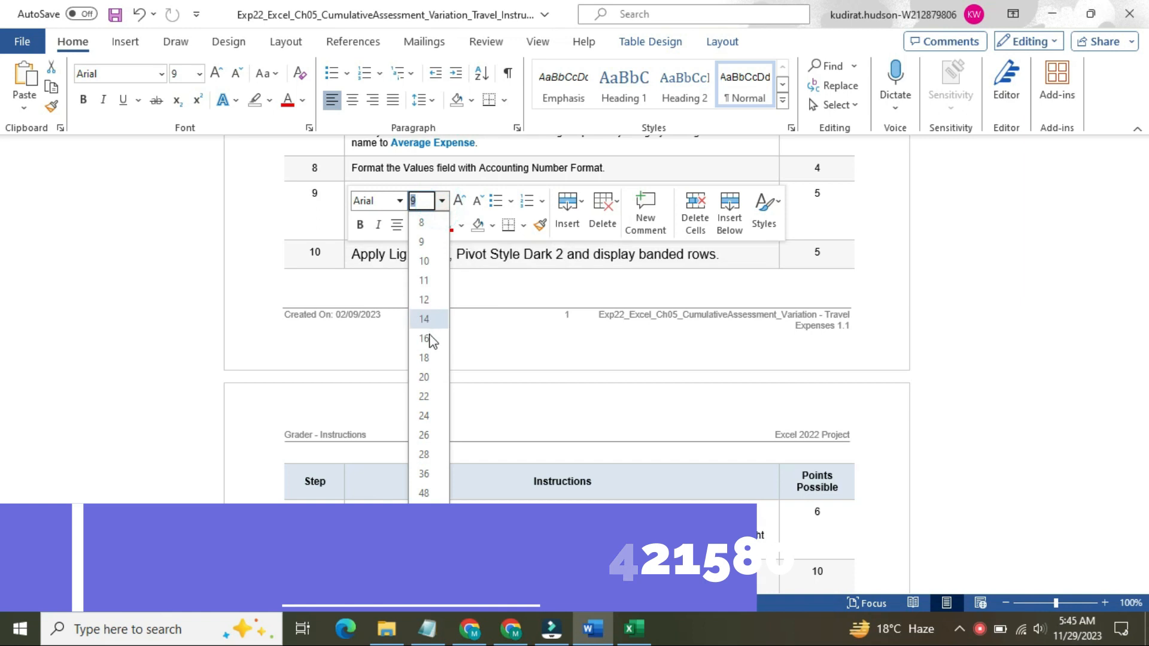
left_click(428, 337)
left_click(430, 225)
left_click(422, 288)
left_click(367, 250)
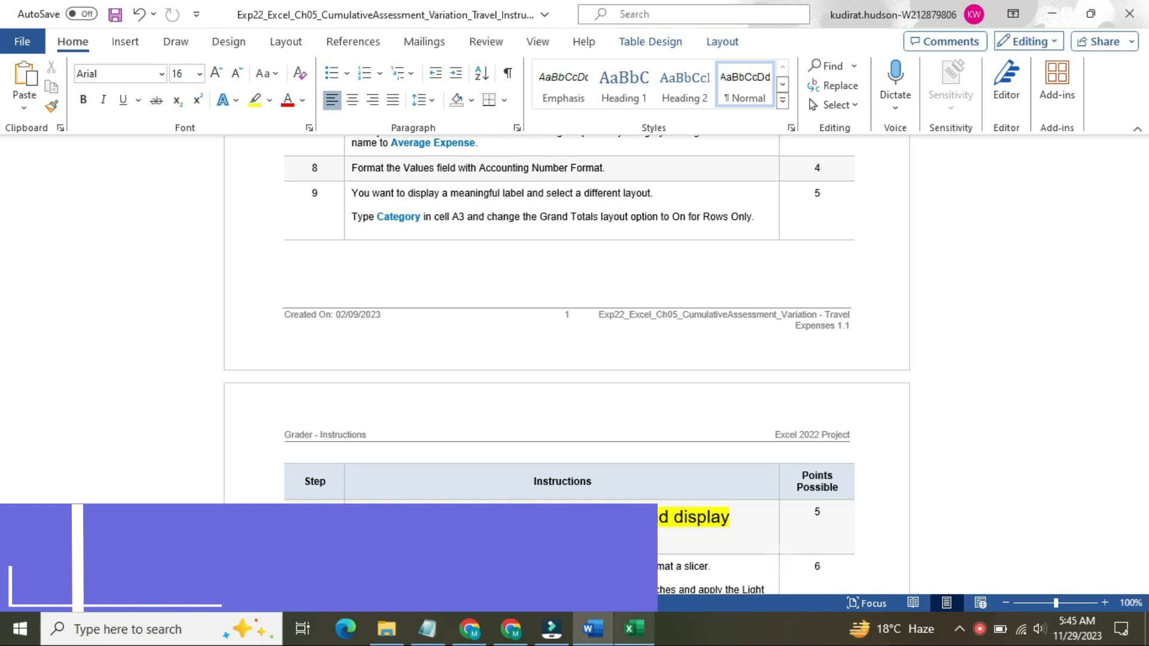
Switch to Excel, turn on banded rows for the PivotTable, and apply the Light Blue, Pivot Style Dark 2 style
left_click(634, 629)
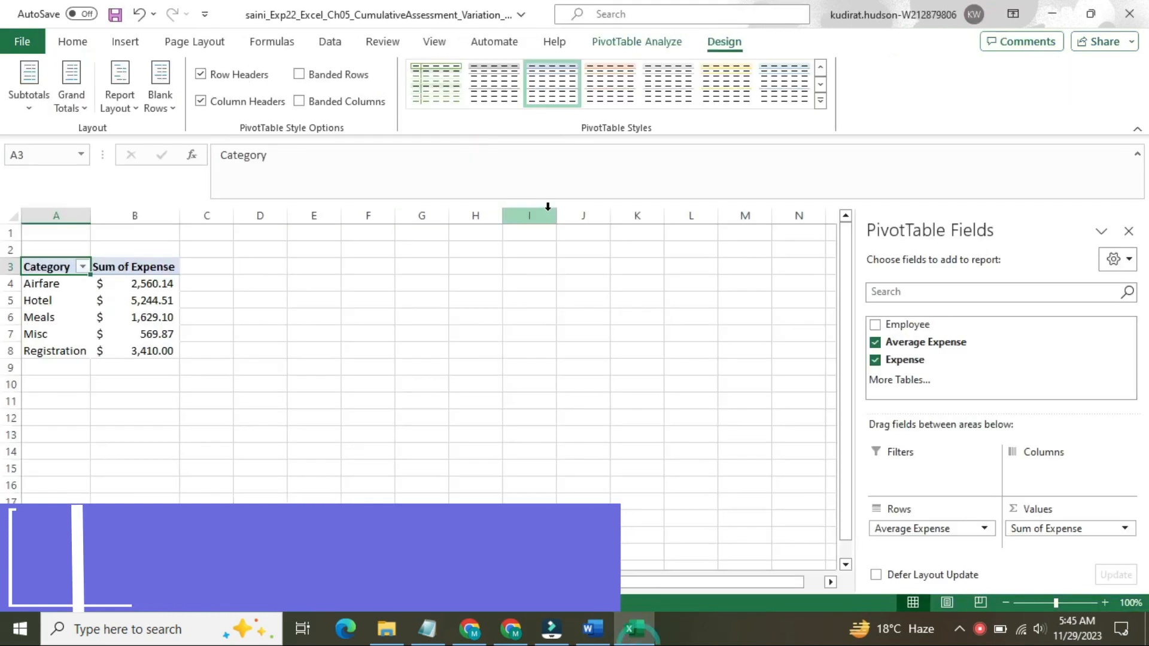
left_click(299, 75)
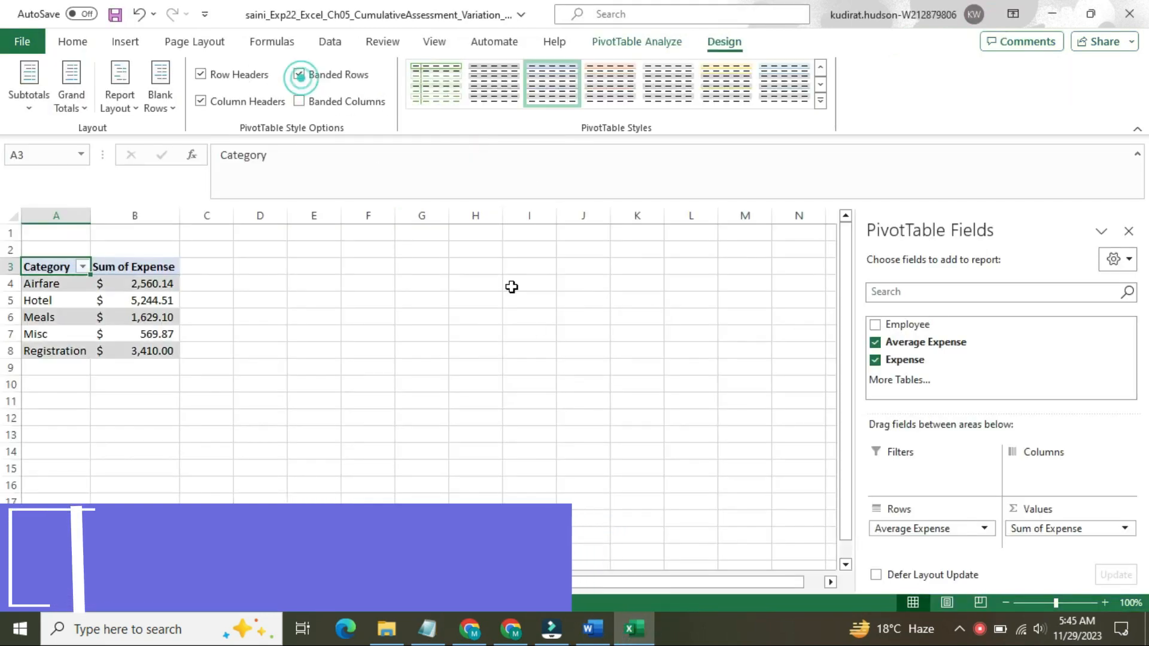
left_click(603, 627)
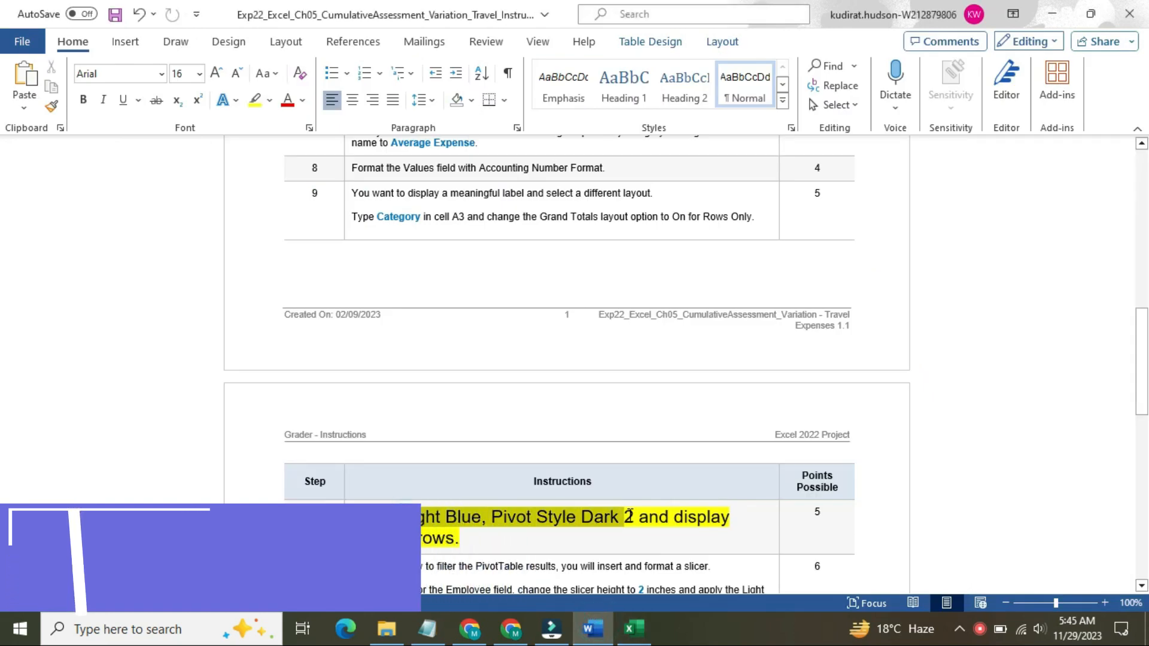
mouse_move(630, 640)
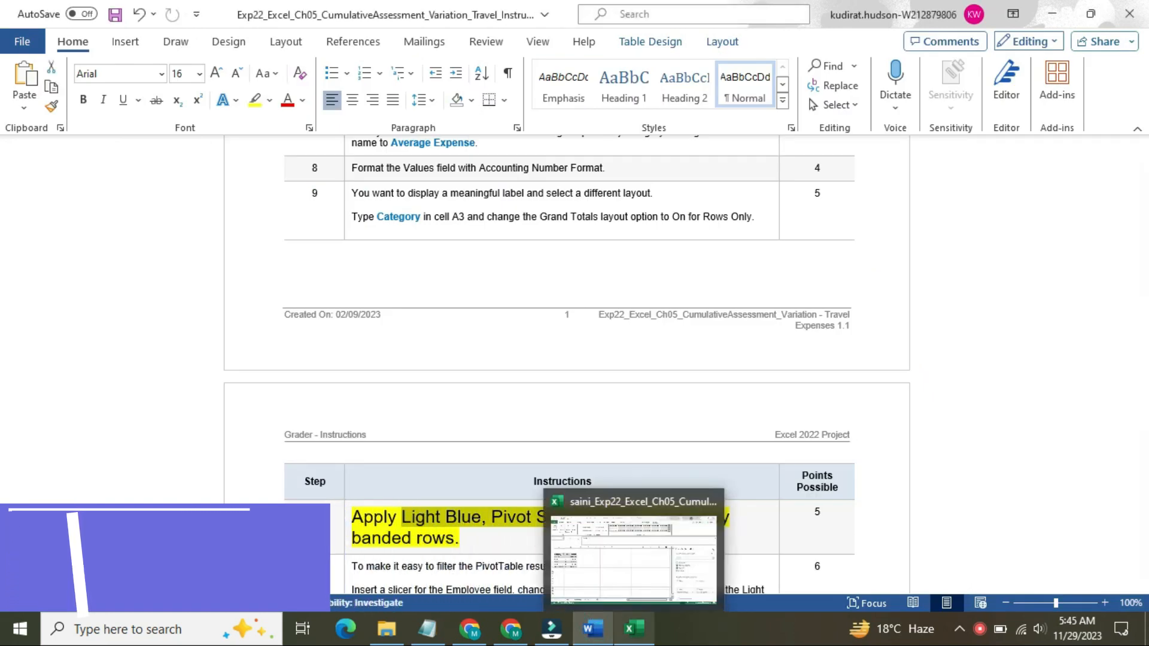
left_click(634, 559)
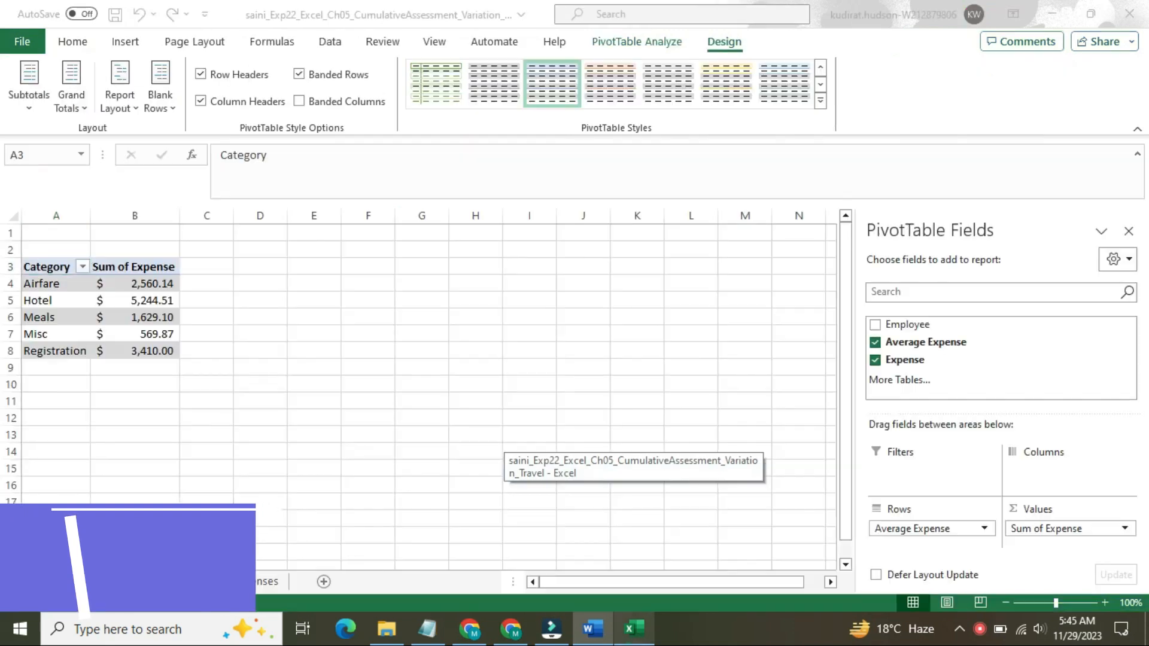
left_click(821, 102)
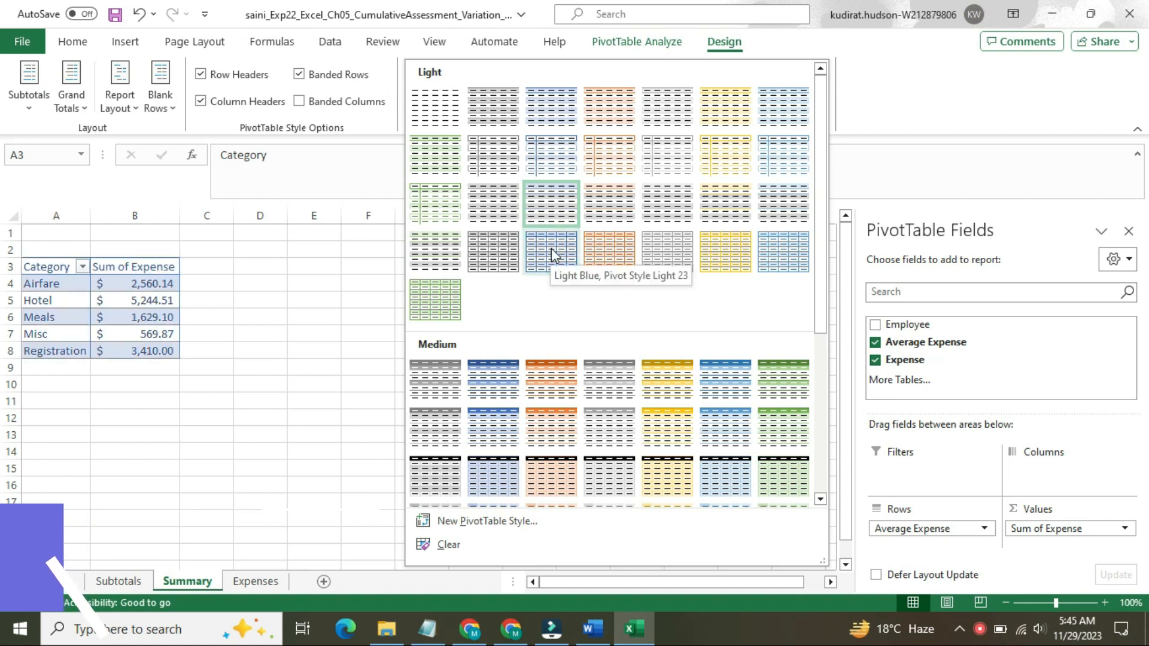
mouse_move(592, 628)
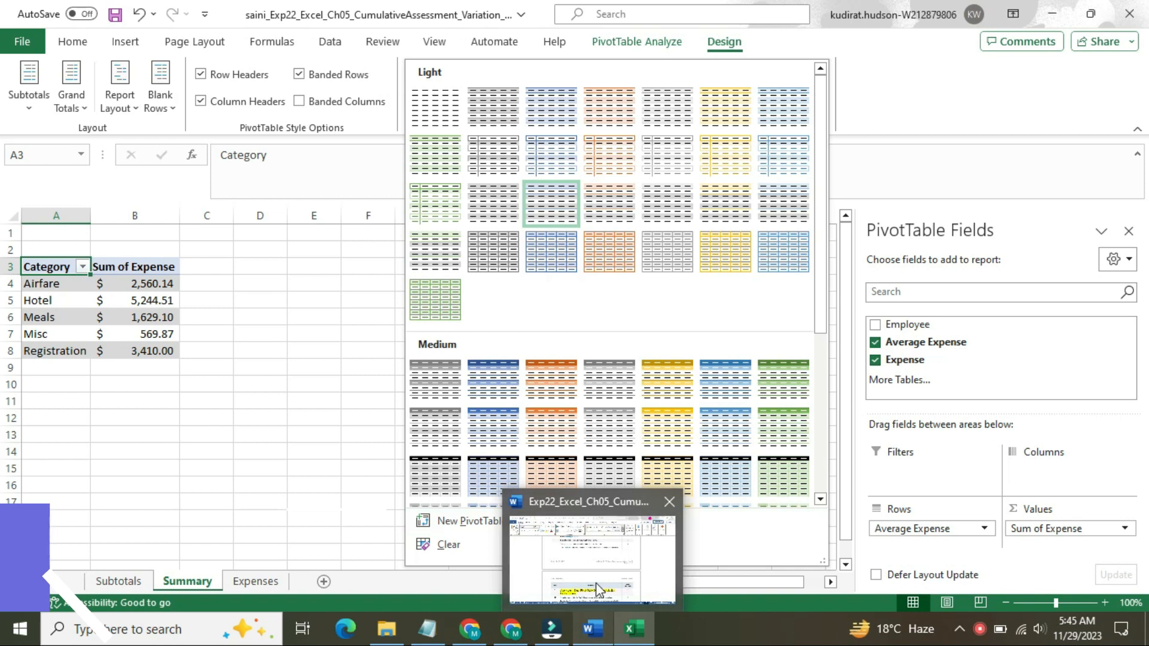
left_click(596, 590)
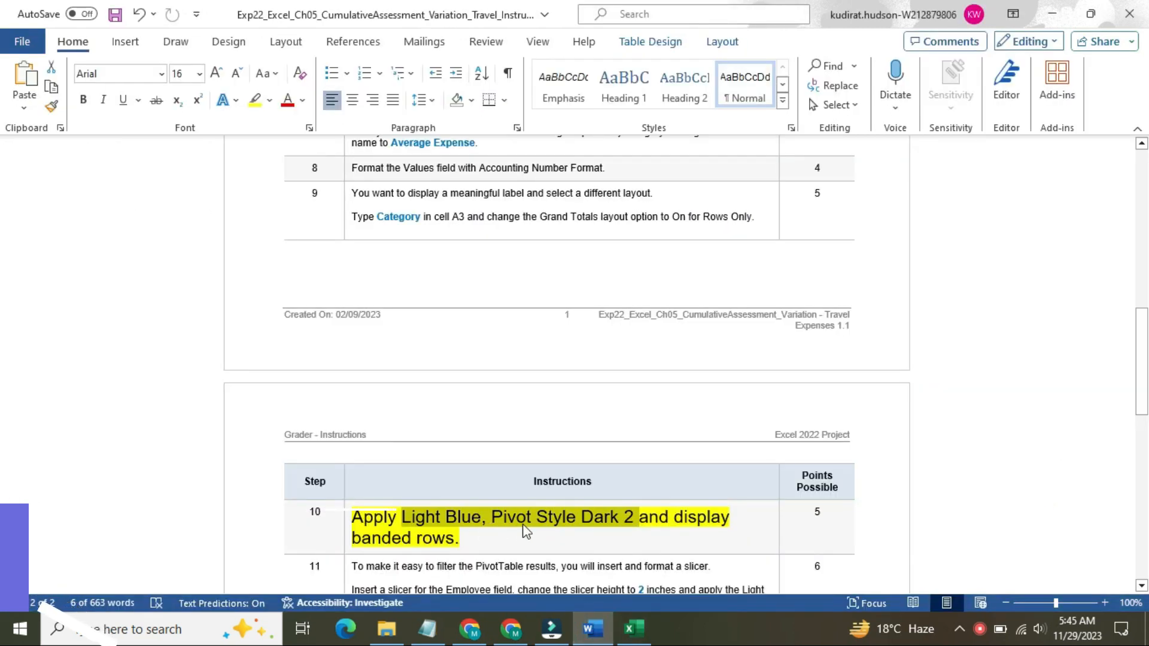
left_click(631, 622)
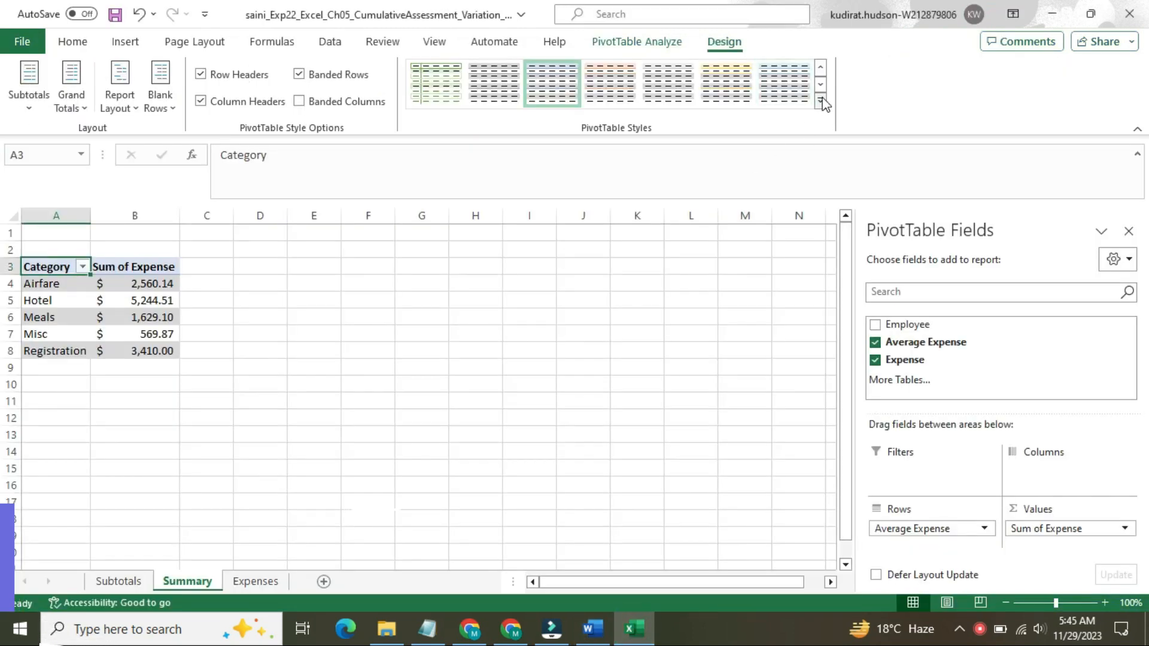
left_click(819, 102)
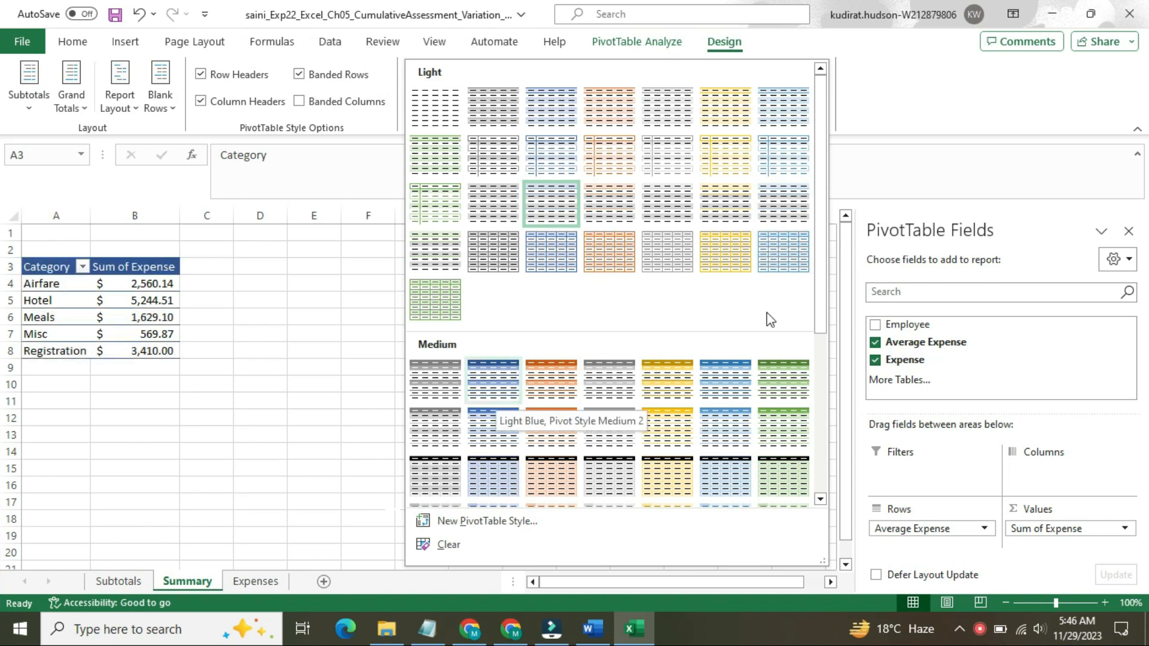
left_click_drag(831, 283, 836, 456)
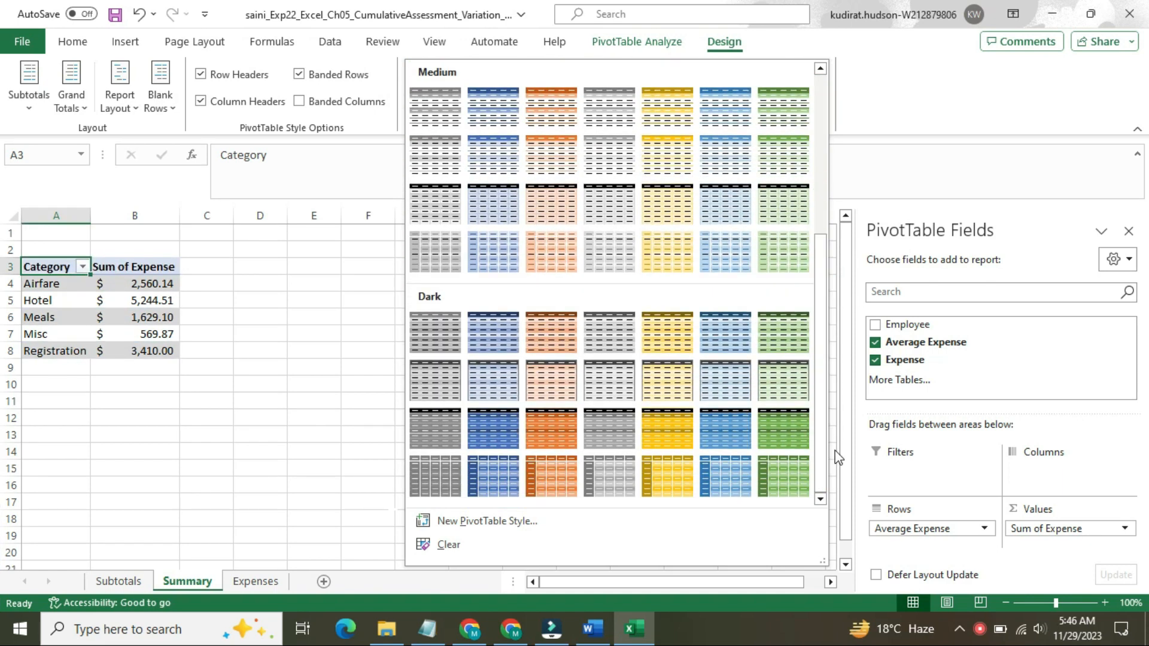
left_click(479, 337)
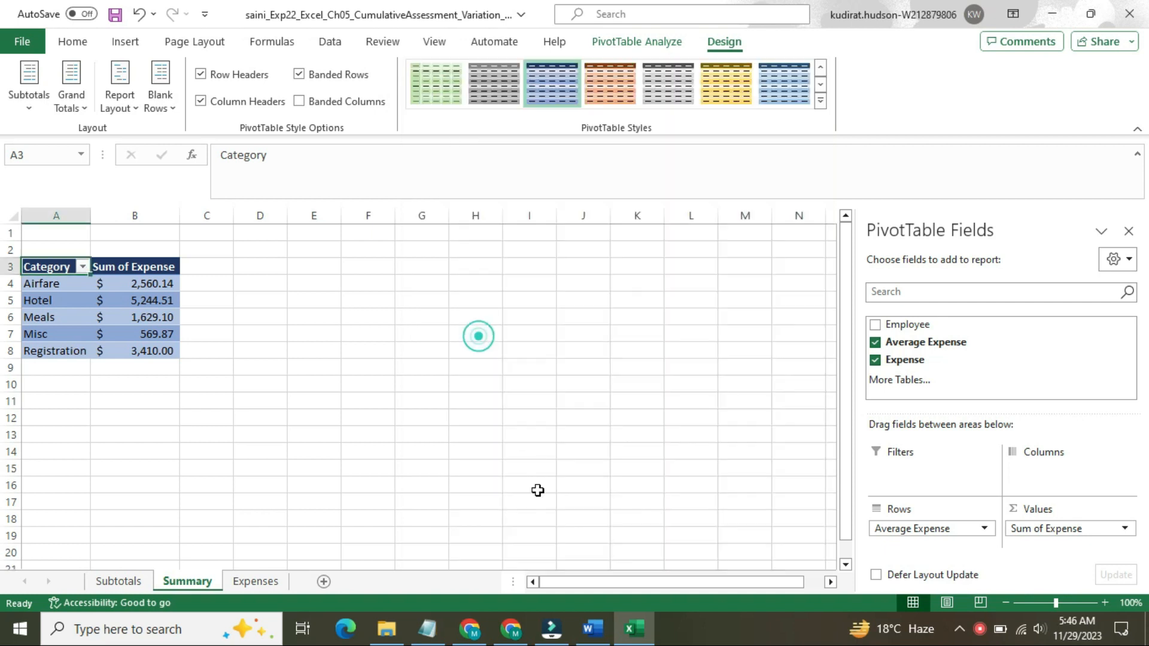
Switch to Word, and reset step 10's instruction text to font size 9 with no highlight color
left_click(603, 641)
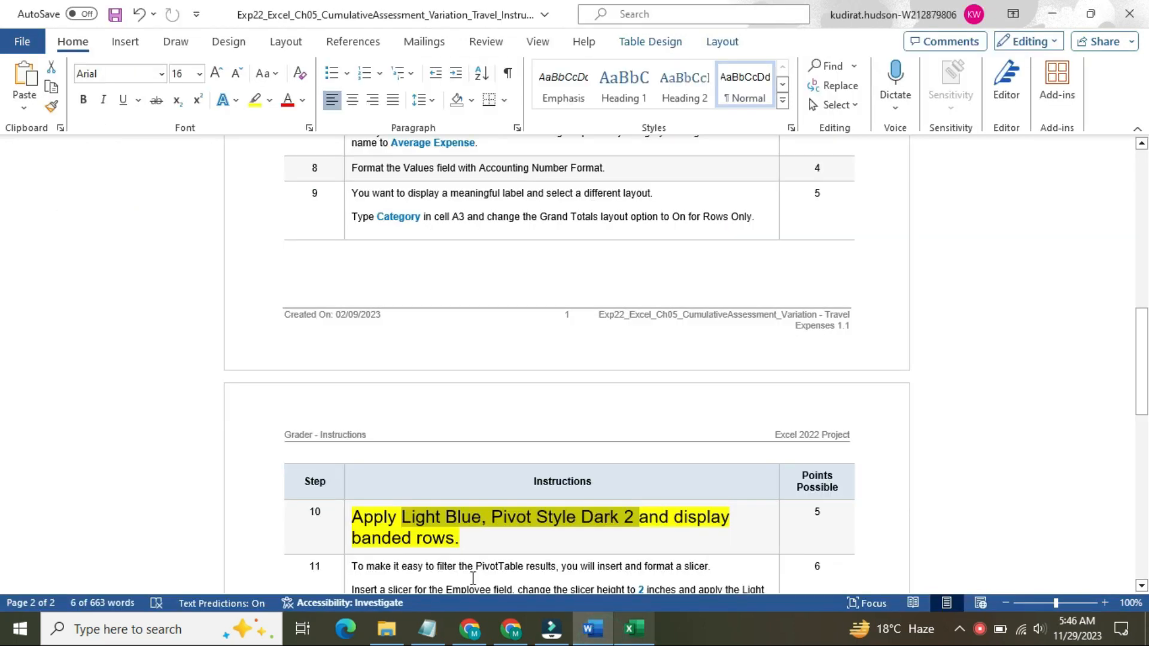
left_click(341, 528)
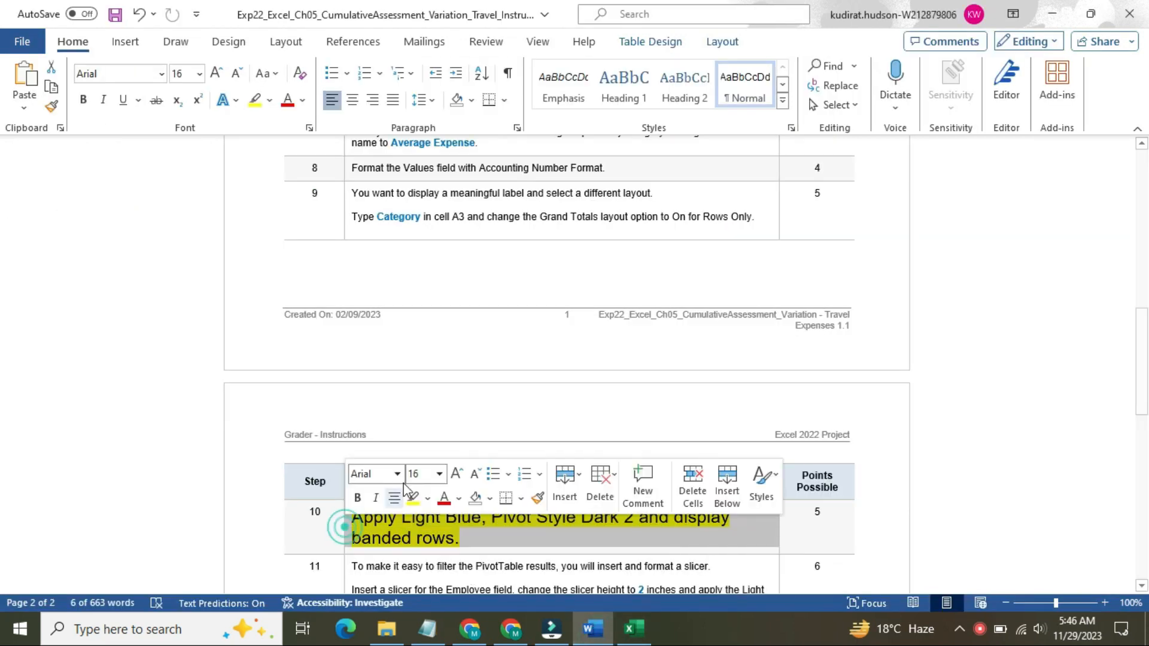
left_click(439, 474)
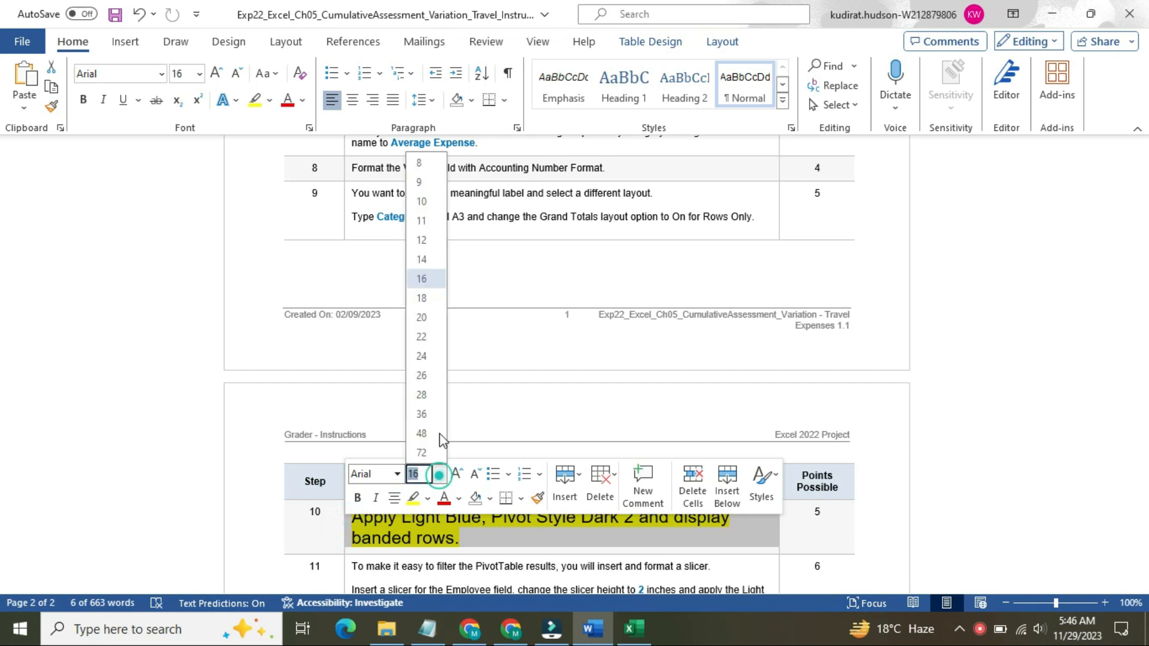
left_click(436, 184)
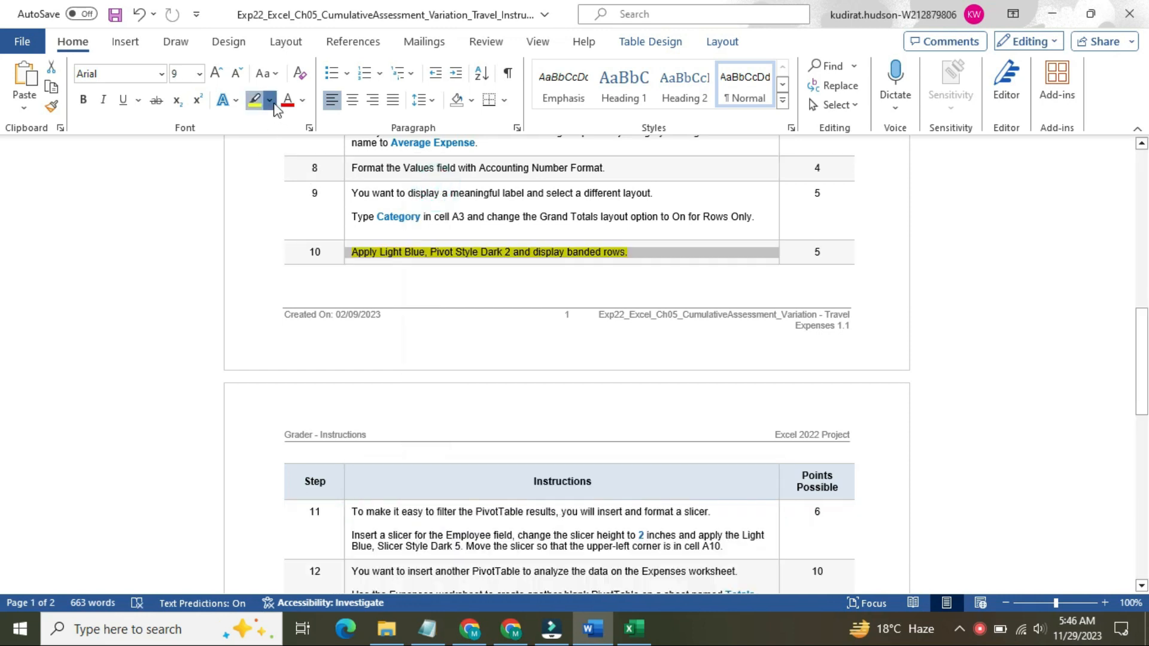
left_click(270, 101)
left_click(299, 237)
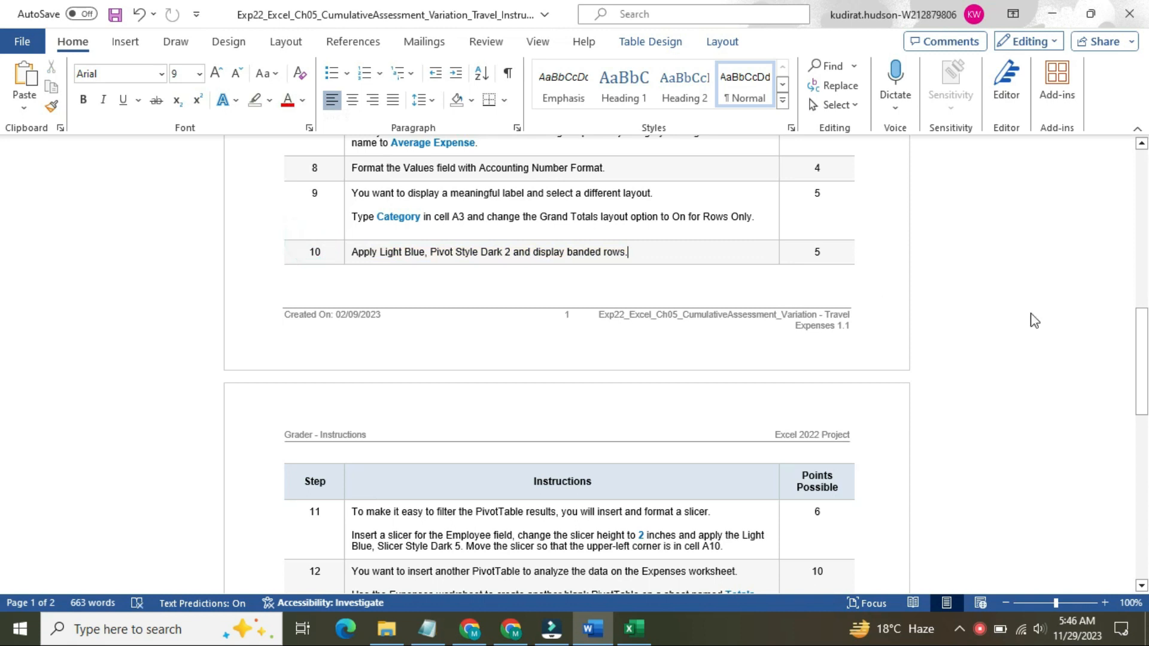
left_click_drag(1146, 367, 1146, 169)
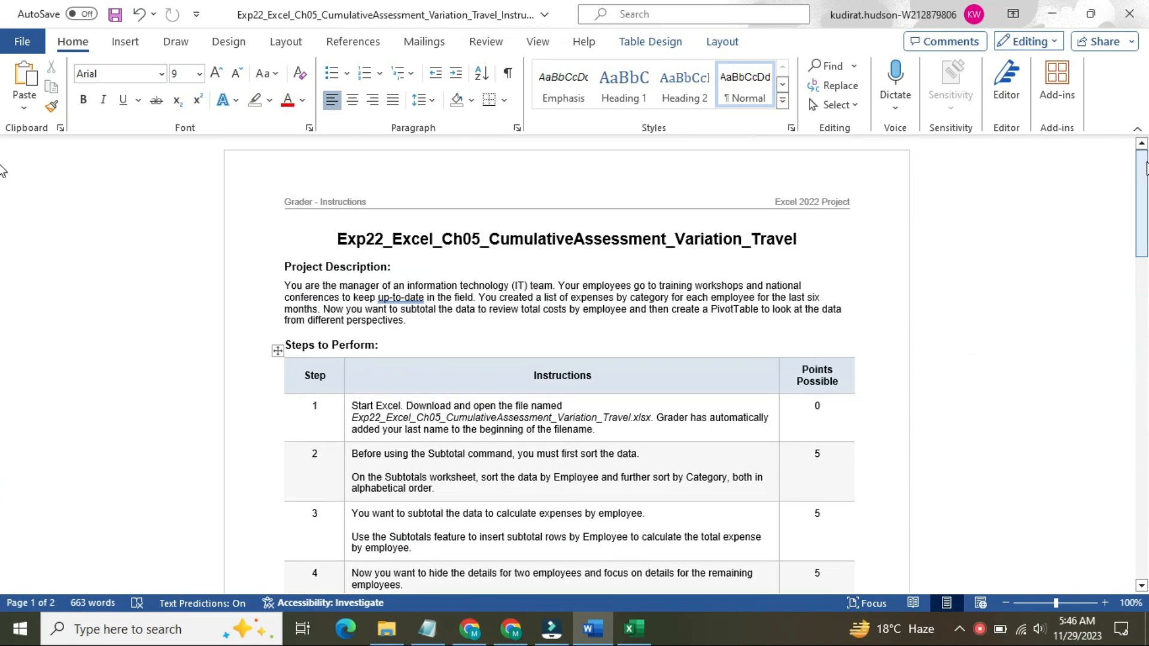